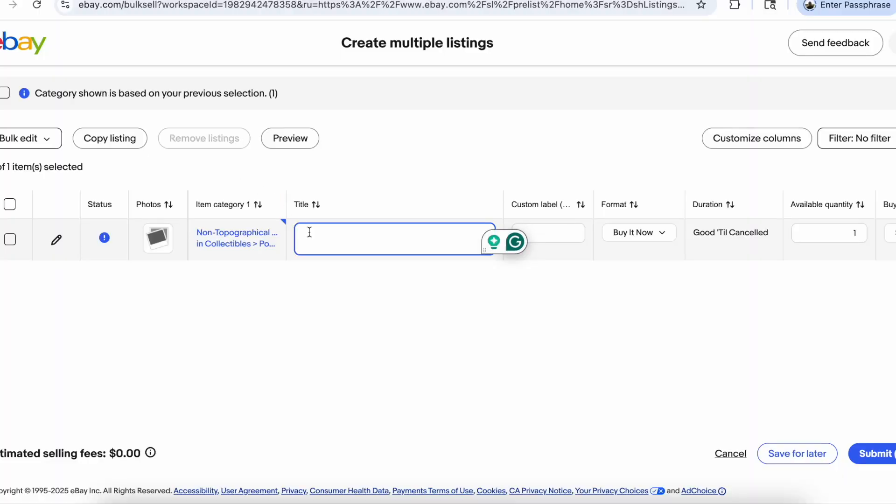
Step: Title the listing "Postcard" and set its item condition to Used
type("Postcard")
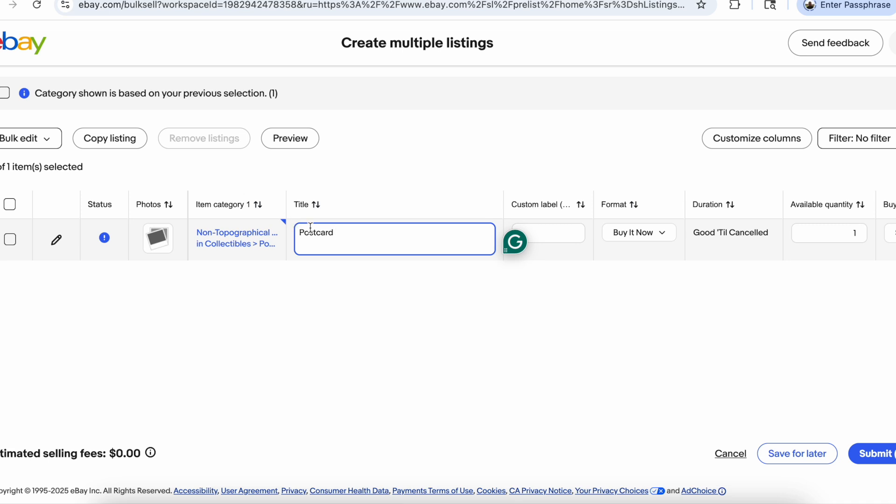
scroll(310, 228, "right", 15)
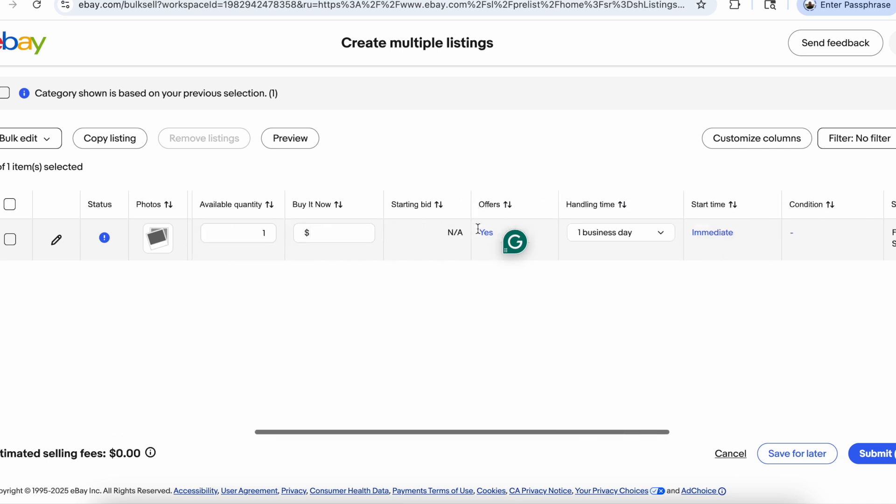
scroll(477, 228, "right", 3)
left_click(550, 232)
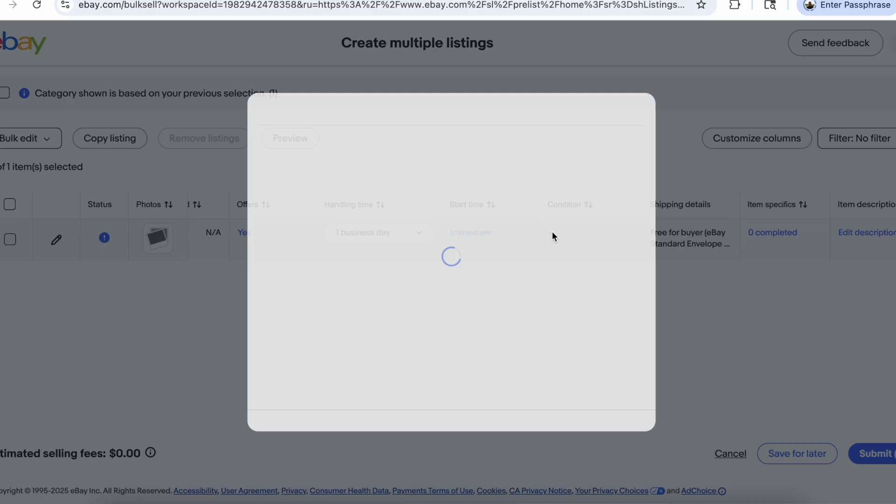
left_click(264, 305)
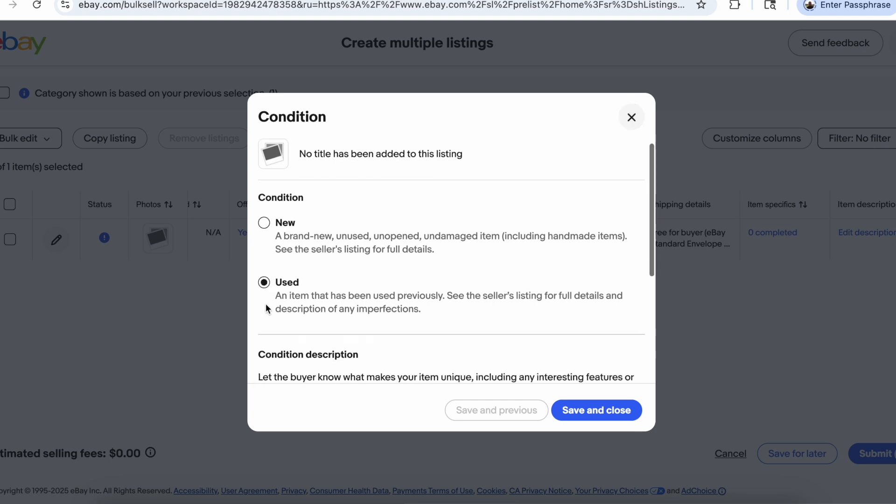
Step: Copy the paragraph beginning "Condition of postcard is consistent with age" from Notes into the listing's condition description and save it
scroll(266, 305, "down", 3)
left_click(266, 280)
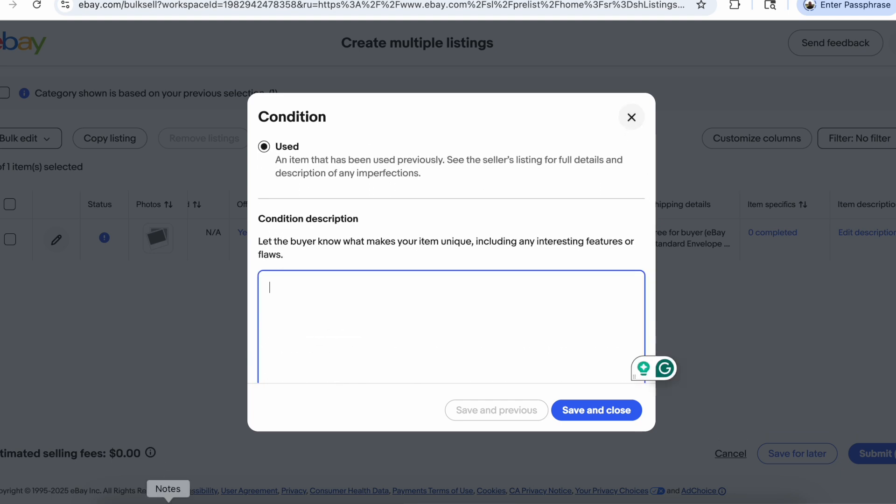
left_click(168, 502)
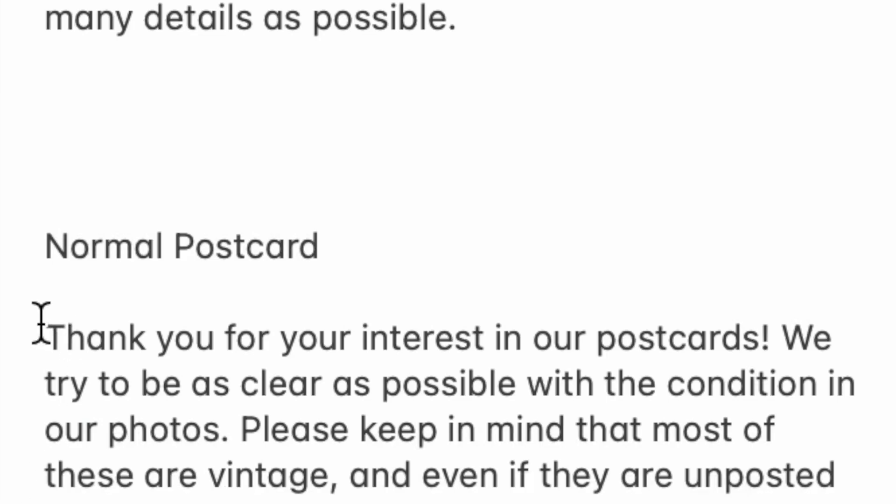
left_click_drag(41, 322, 498, 494)
scroll(497, 494, "up", 7)
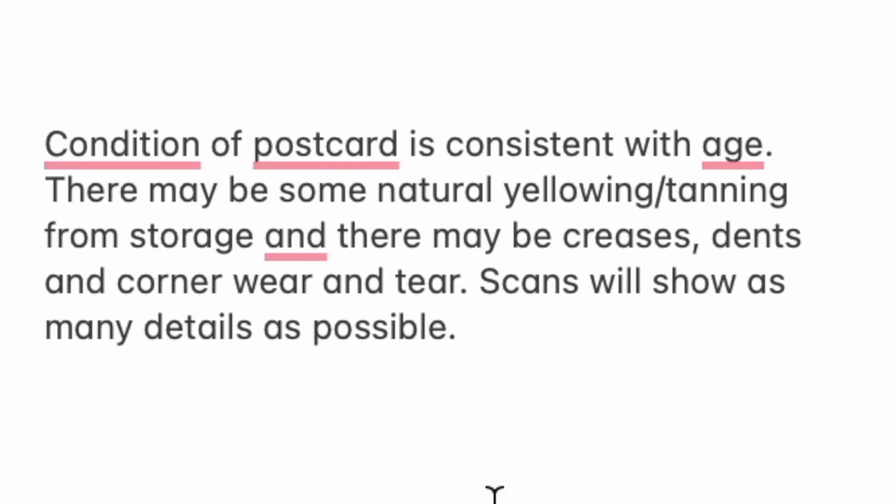
left_click_drag(24, 145, 487, 335)
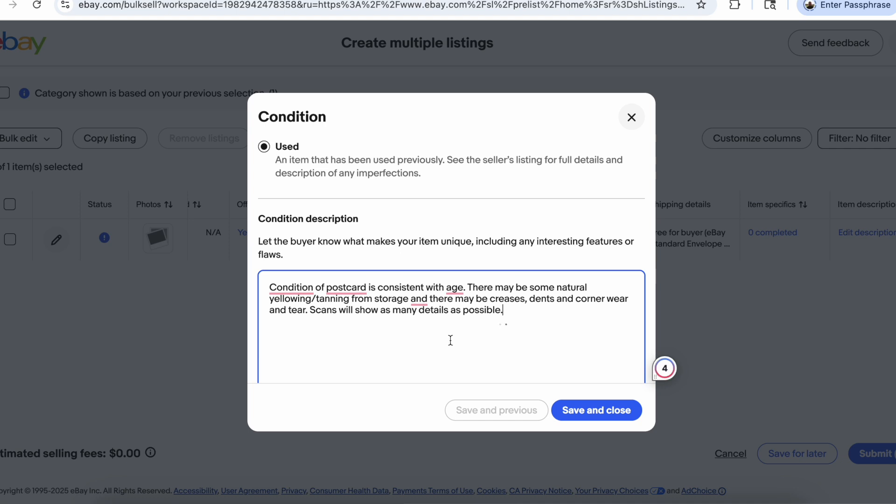
left_click(575, 411)
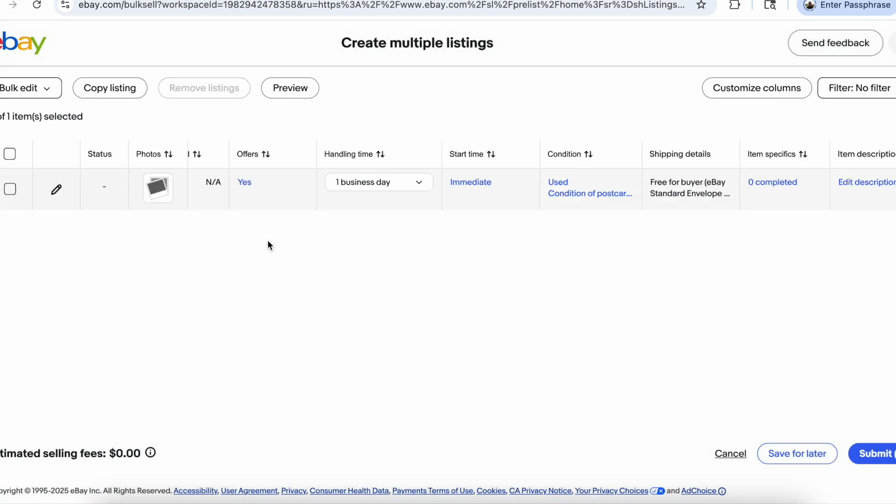
Step: Fill the listing's item description with the Normal Postcard text from Notes, including the thank-you, shipping and returns sections
scroll(271, 196, "right", 4)
scroll(271, 193, "right", 2)
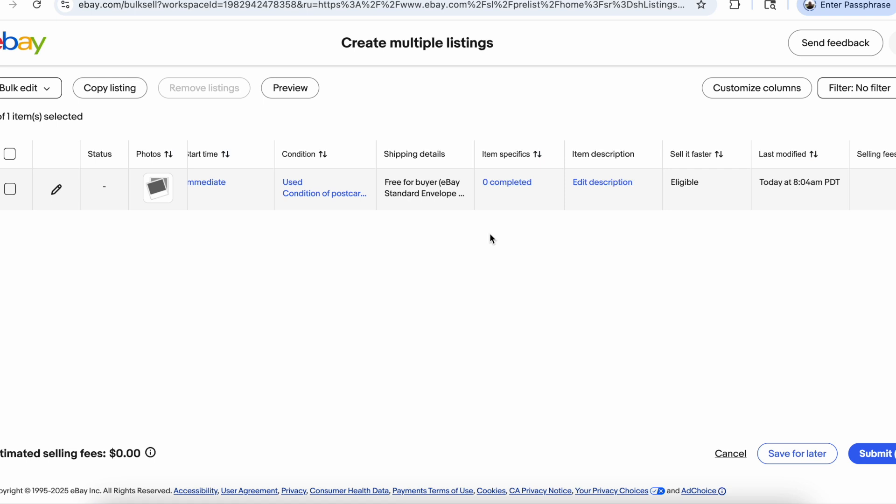
scroll(490, 234, "right", 2)
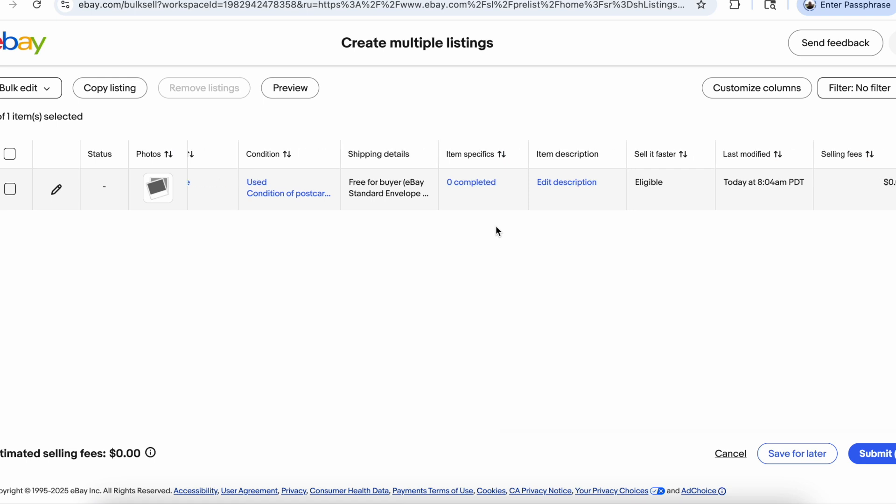
left_click(539, 183)
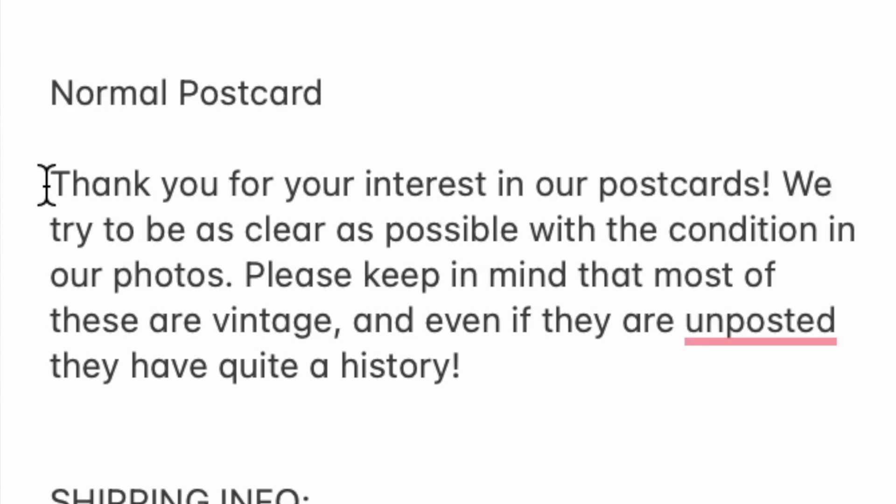
left_click_drag(46, 185, 280, 503)
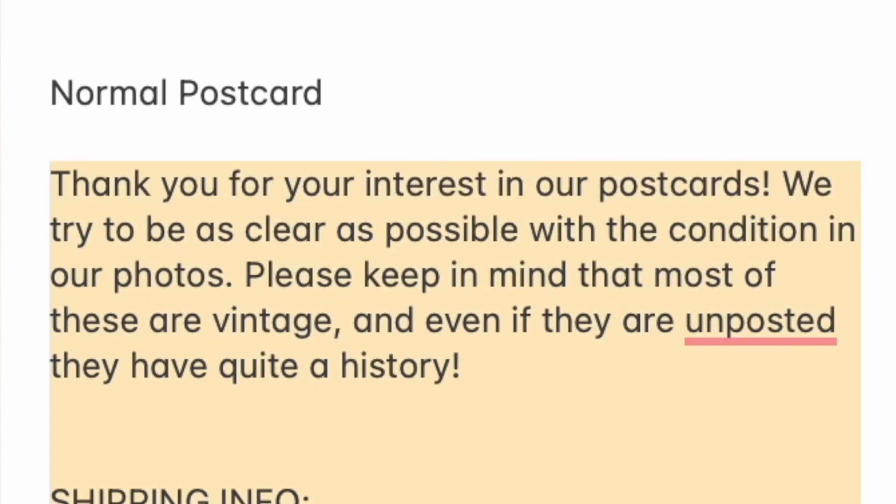
left_click(50, 124)
left_click_drag(40, 210, 280, 503)
key("super+c")
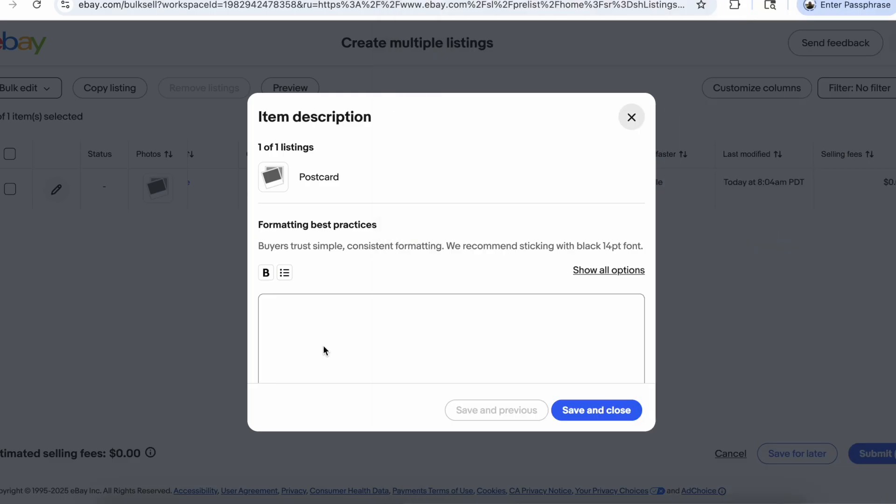
left_click(298, 341)
key("super+v")
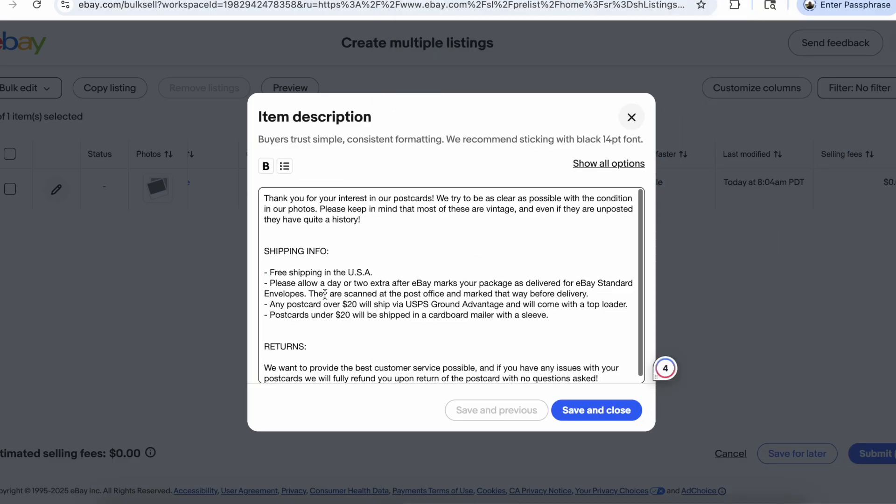
Step: Set the entire item description text to font size 14 and save the description
key("super+a")
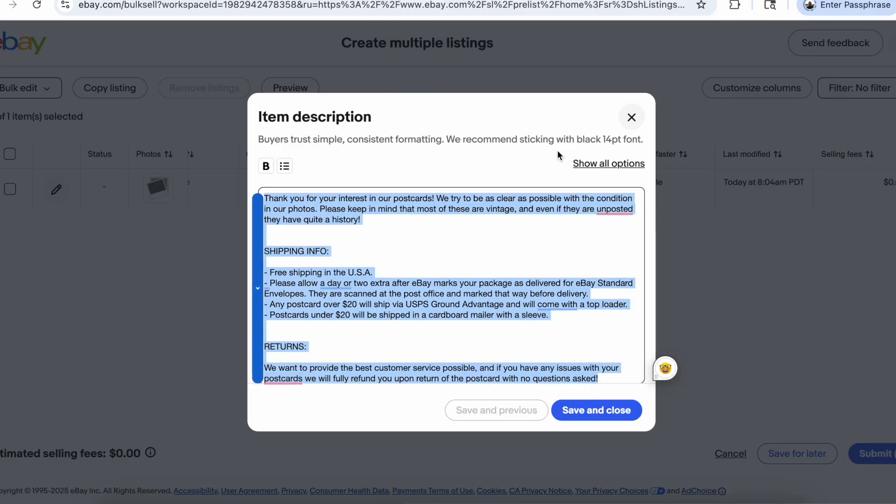
left_click(584, 164)
left_click(337, 168)
left_click(332, 213)
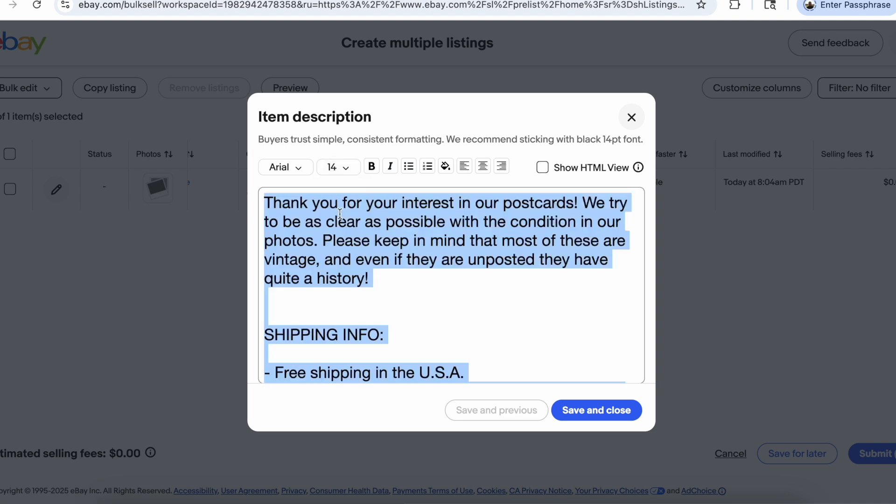
left_click(332, 167)
left_click(332, 188)
left_click(360, 241)
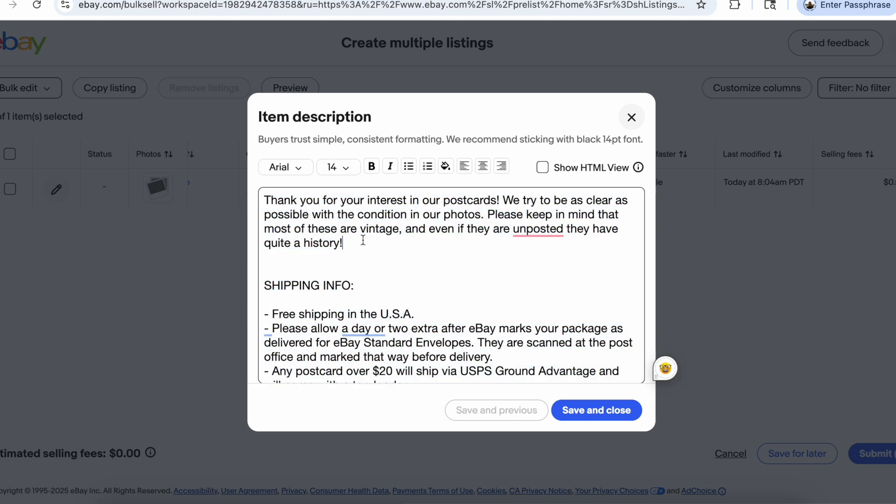
scroll(360, 241, "down", 1)
scroll(359, 241, "up", 1)
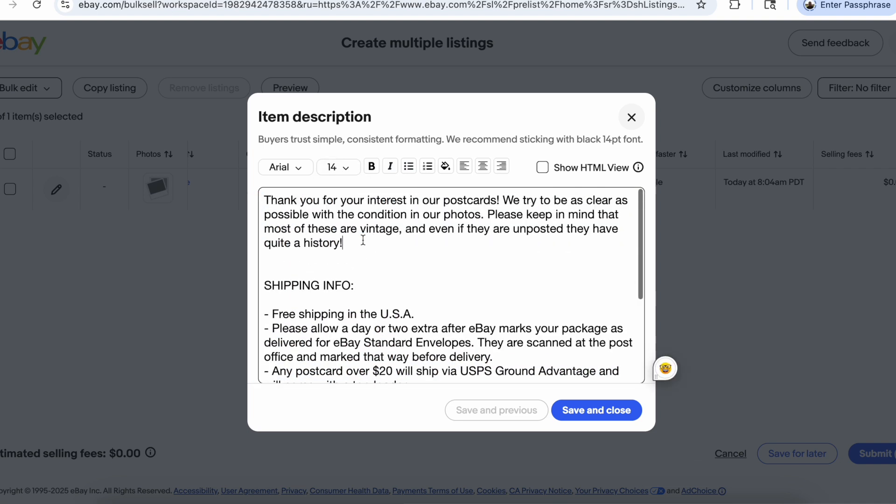
left_click(574, 410)
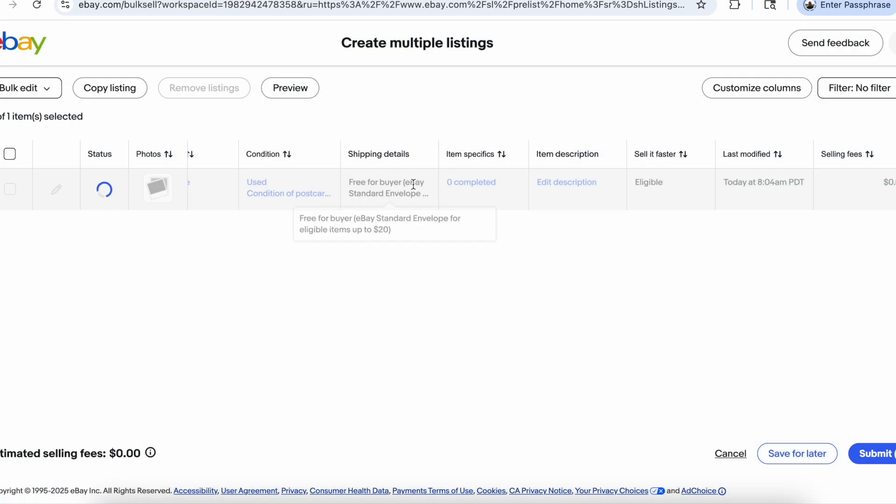
Step: In the listing's item specifics, set Subject to the custom value "See Title"
left_click(484, 181)
scroll(321, 273, "down", 2)
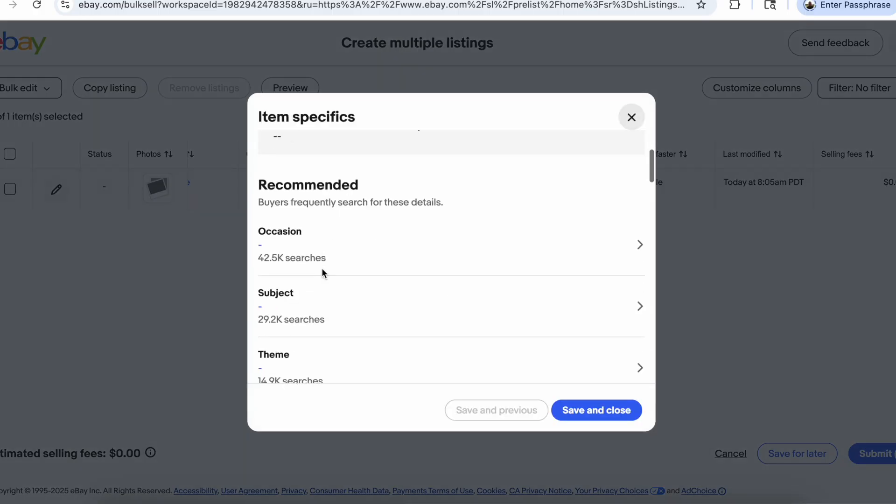
left_click(309, 313)
type("See Title")
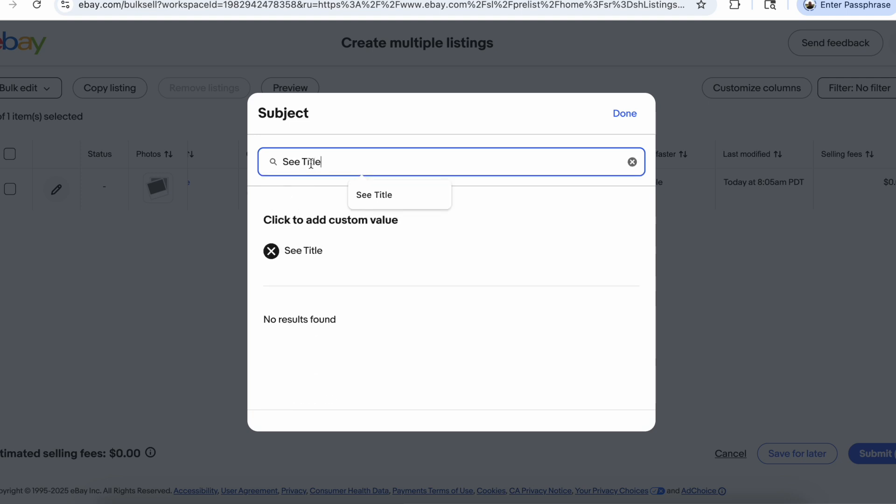
left_click(292, 252)
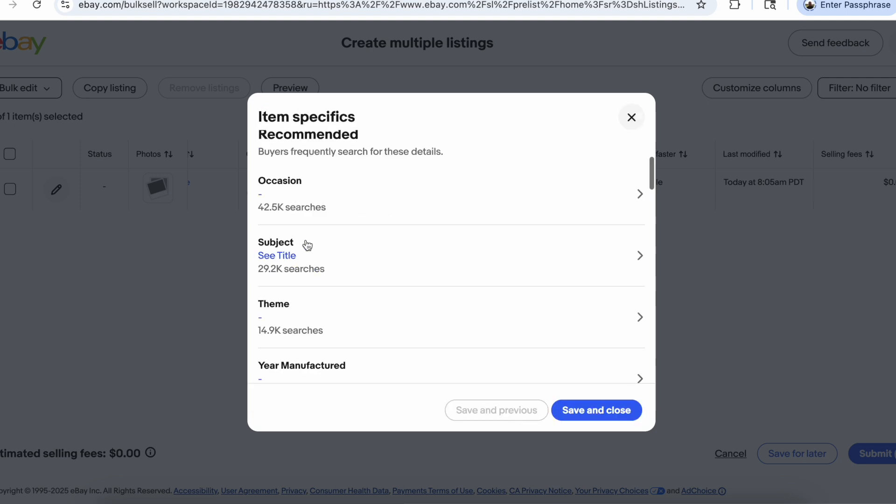
Step: Set Country/Region of Manufacture to United States and Unit of Sale to Single Unit in the item specifics
scroll(311, 259, "down", 2)
scroll(310, 256, "down", 2)
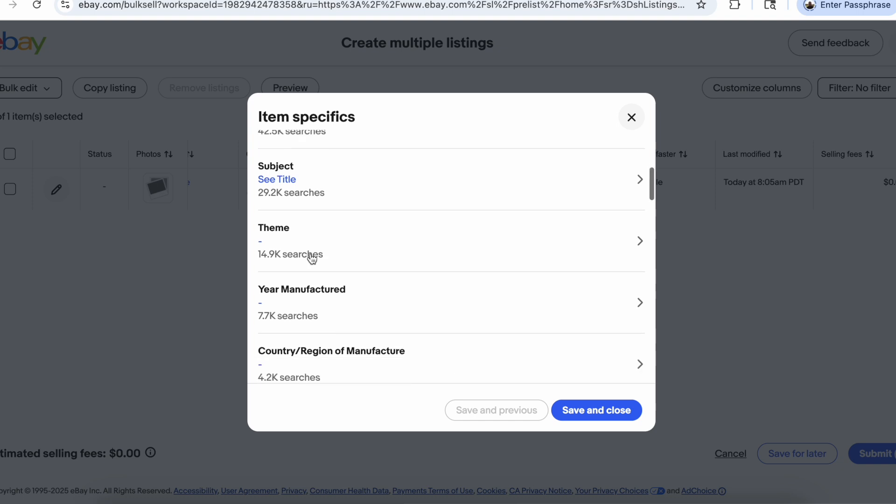
left_click(314, 312)
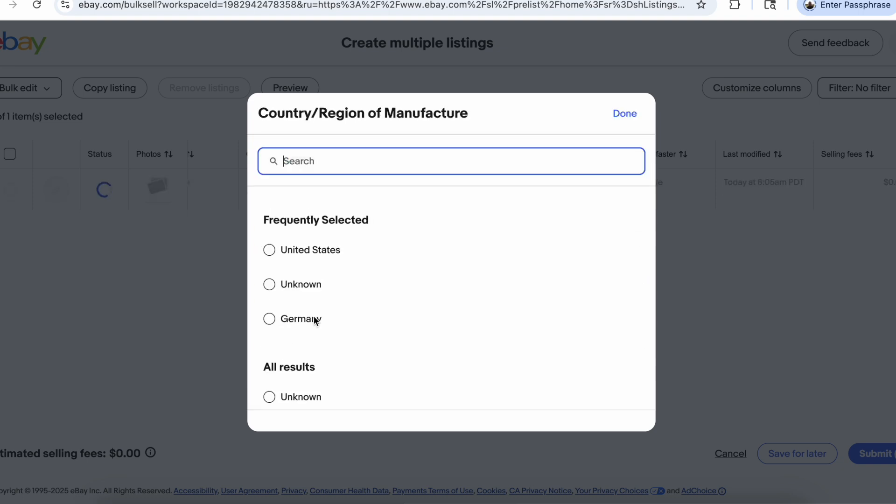
left_click(270, 250)
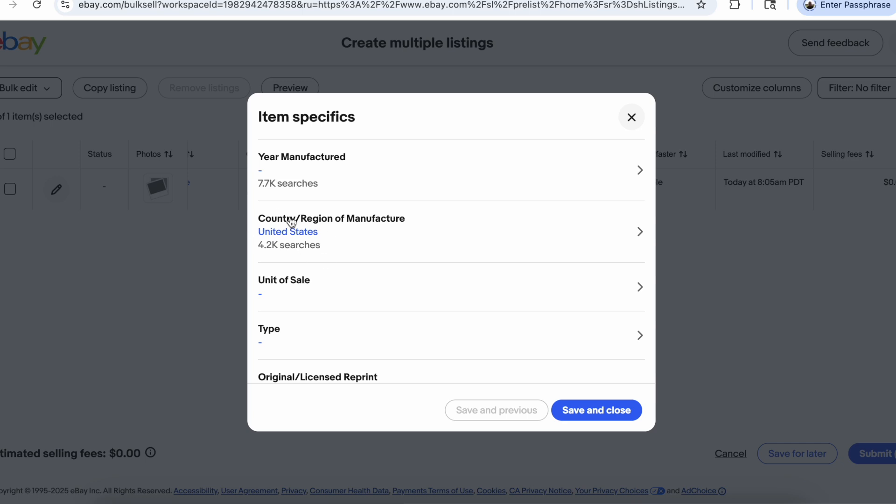
left_click(296, 294)
left_click(271, 252)
Step: Set the postcard's Type to Printed (Lithograph) in the item specifics
left_click(290, 308)
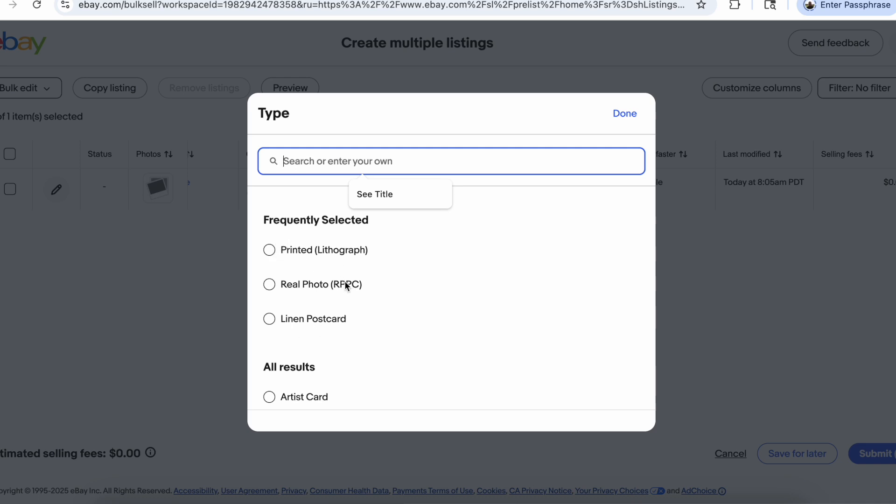
left_click(269, 250)
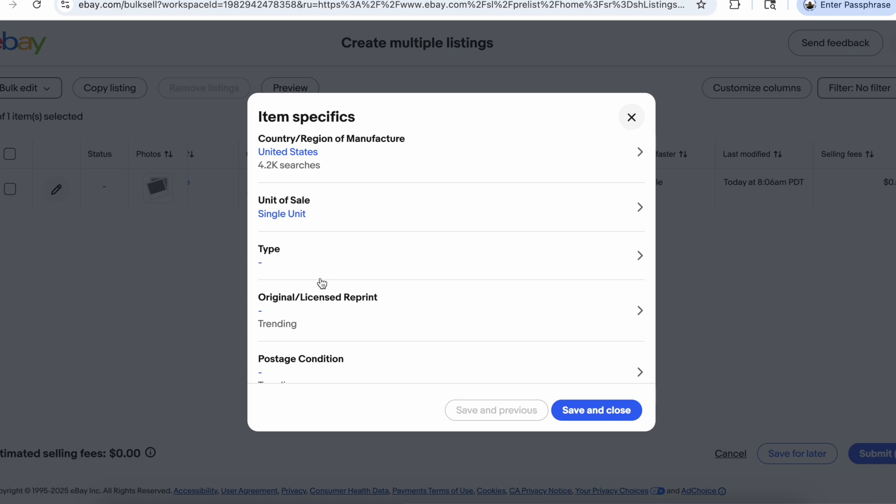
left_click(312, 271)
left_click(273, 250)
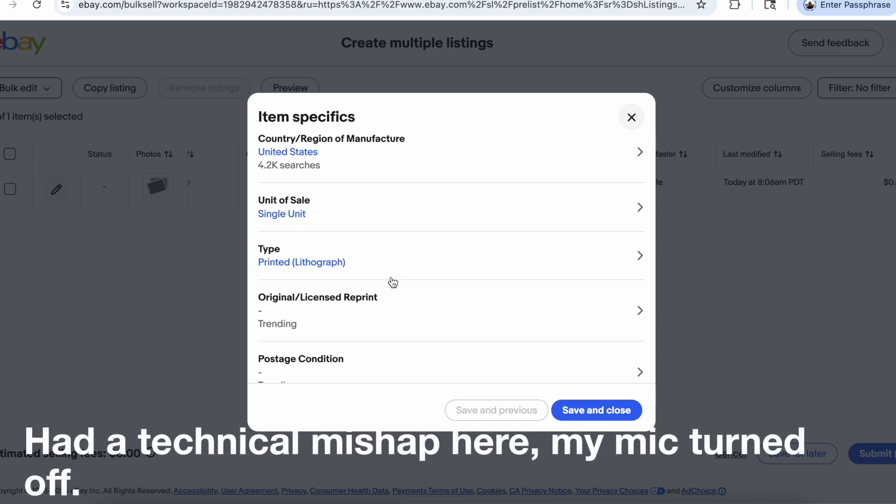
Step: Set the postcard's Size to Standard (5.5 x 3.5 in) and save the item specifics
scroll(390, 280, "down", 10)
scroll(392, 281, "down", 10)
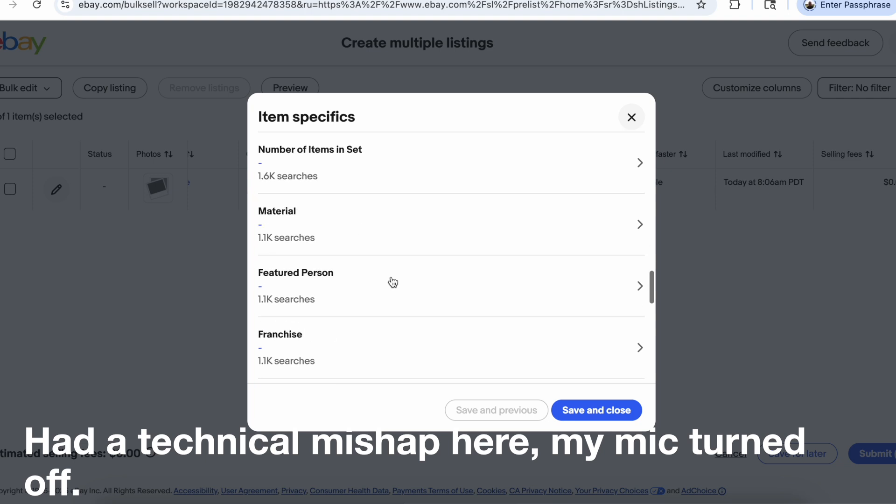
scroll(393, 282, "down", 2)
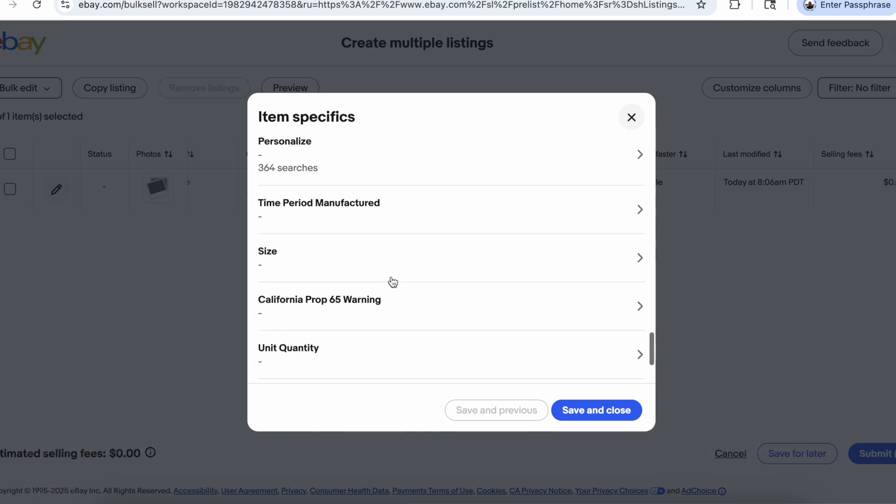
left_click(341, 248)
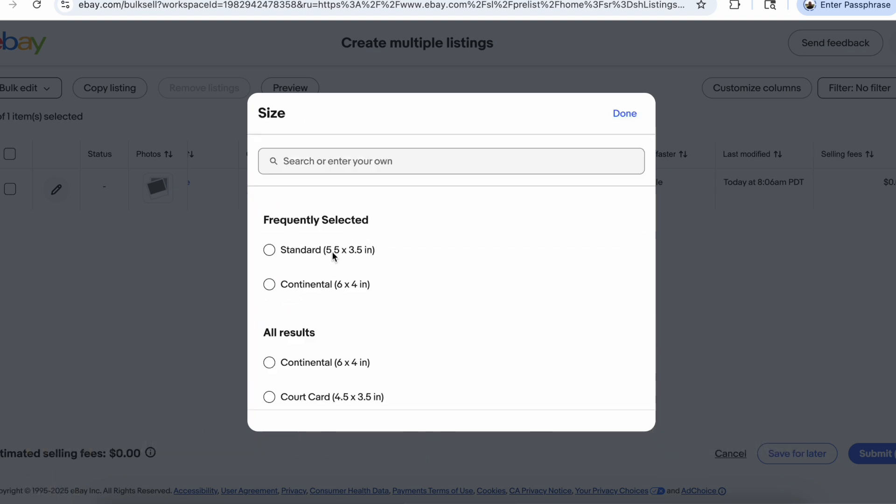
left_click(268, 248)
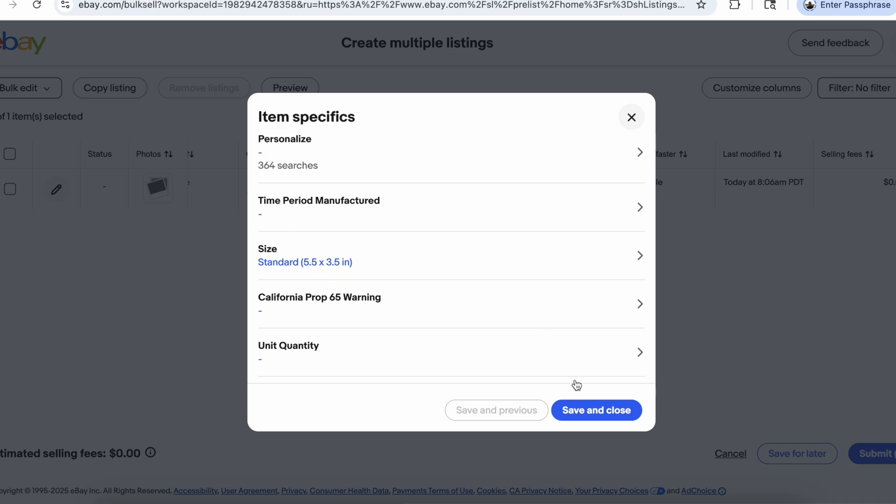
left_click(584, 408)
Step: Select the postcard listing and change its domestic shipping in bulk to Flat: Same cost to all buyers
scroll(343, 171, "left", 10)
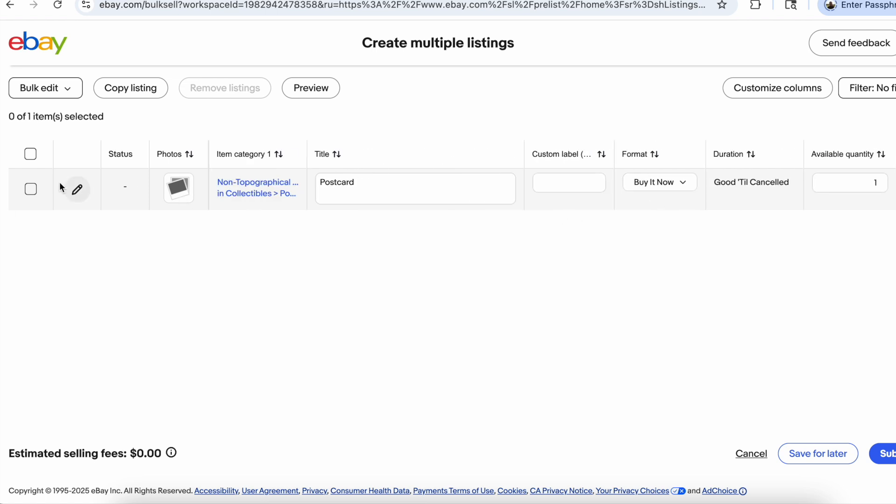
left_click(31, 153)
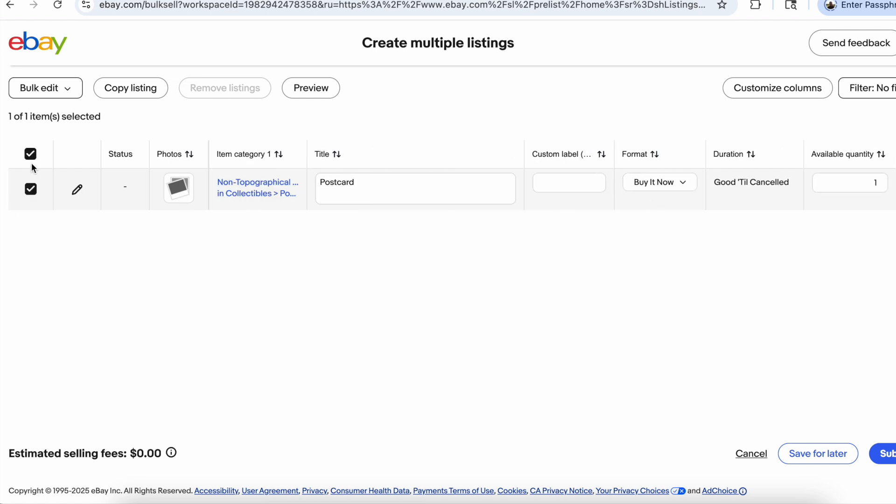
left_click(35, 87)
scroll(43, 226, "down", 1)
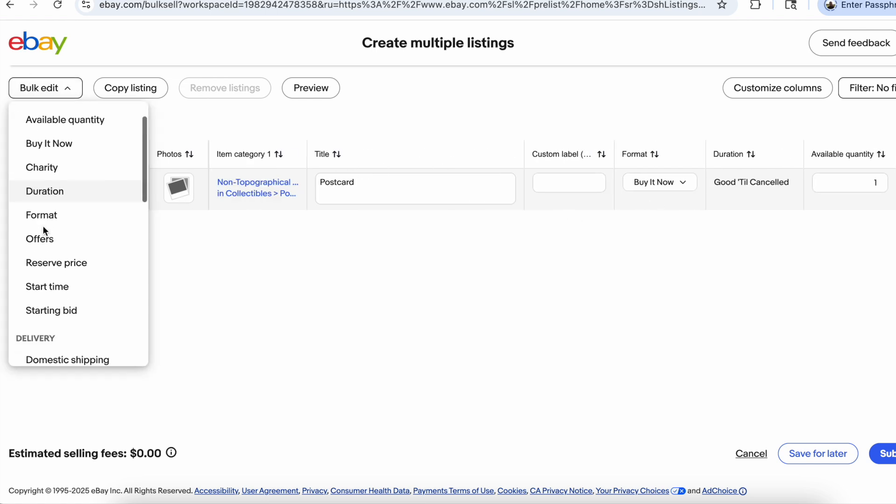
scroll(37, 194, "down", 1)
scroll(37, 199, "down", 2)
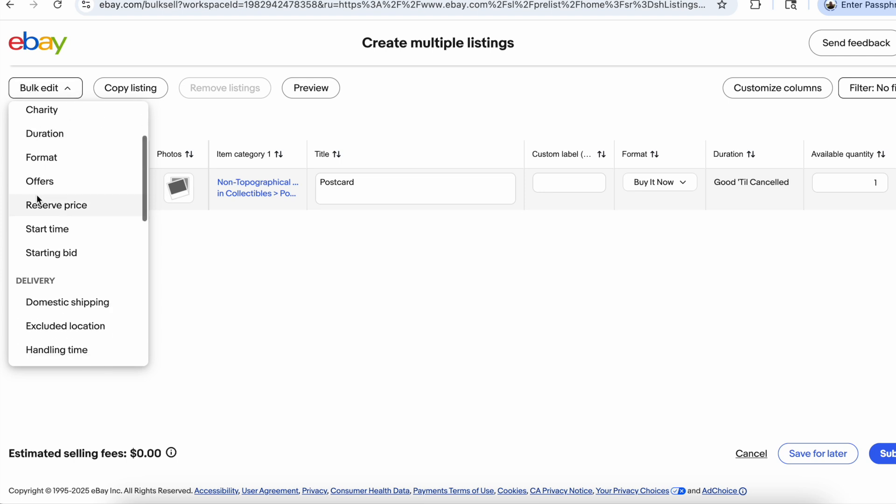
left_click(57, 226)
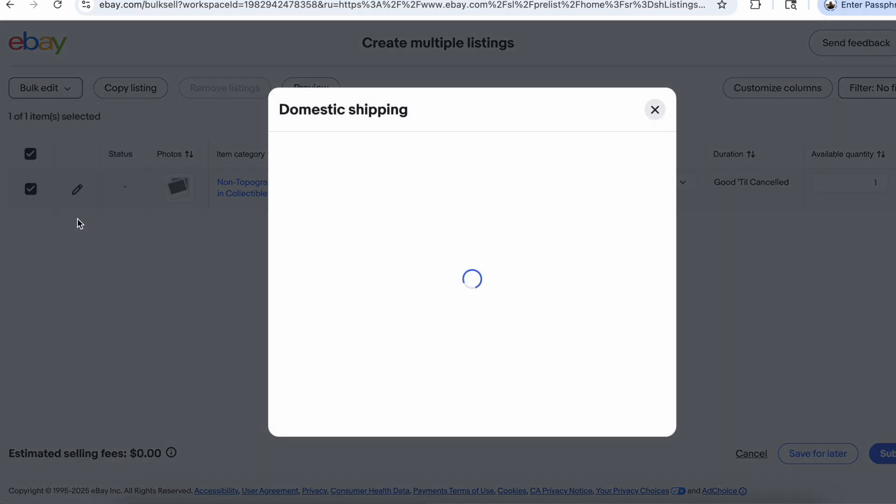
left_click(284, 203)
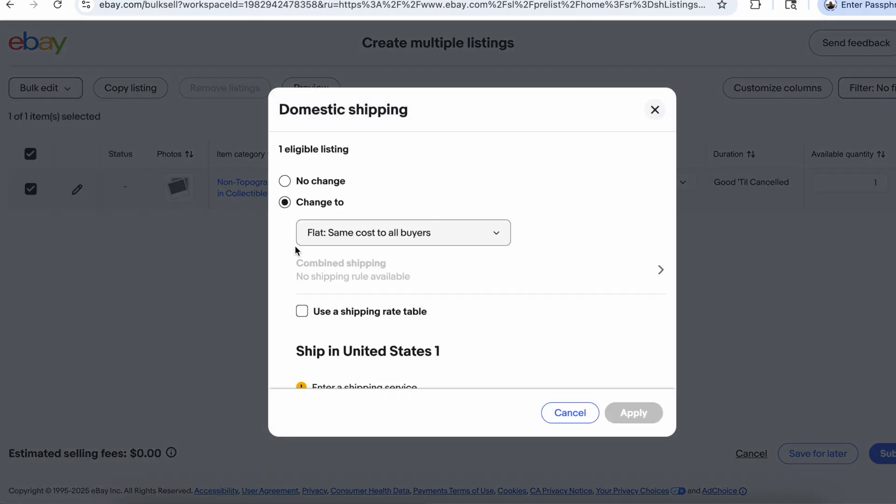
Step: Set the domestic shipping service to eBay Standard Envelope for eligible items up to $20
scroll(296, 251, "down", 4)
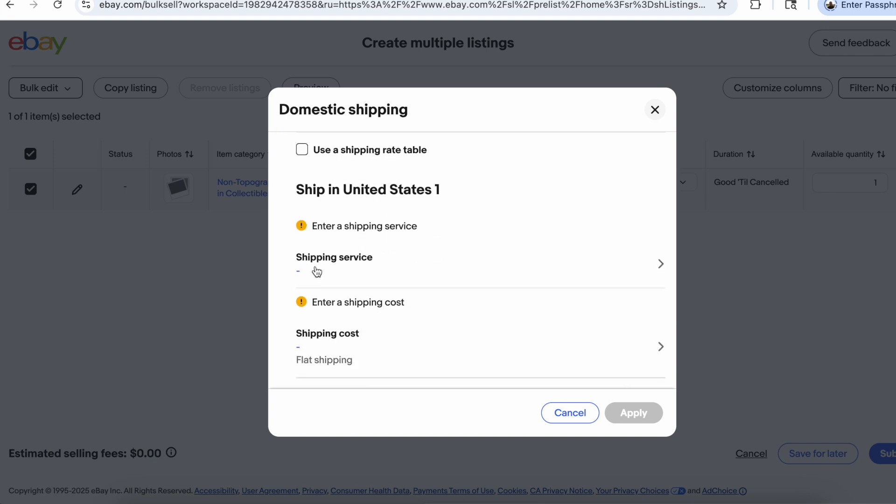
left_click(317, 272)
scroll(315, 266, "down", 6)
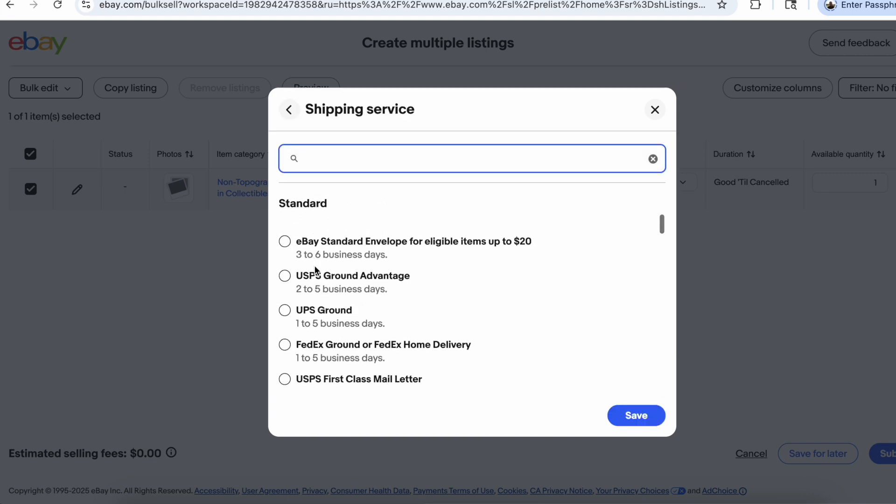
left_click(285, 225)
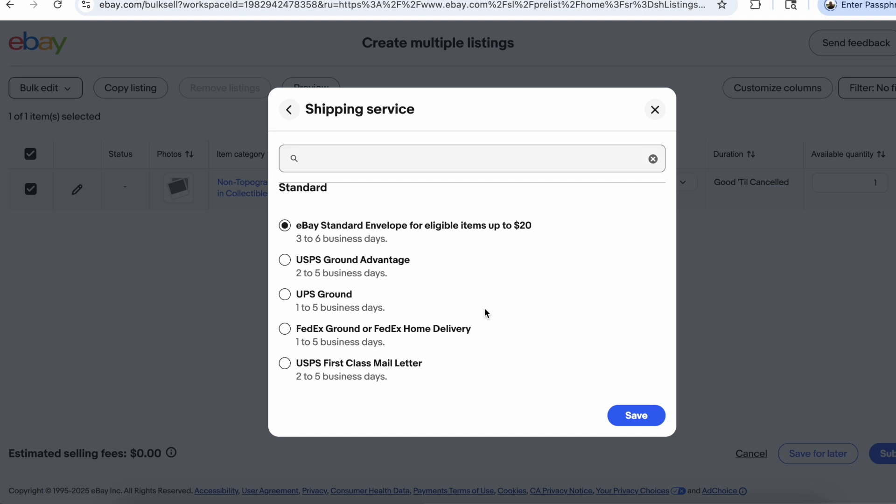
left_click(626, 415)
Step: Make the buyer pay $1.00 flat shipping and apply the domestic shipping settings to the listing
scroll(426, 289, "down", 3)
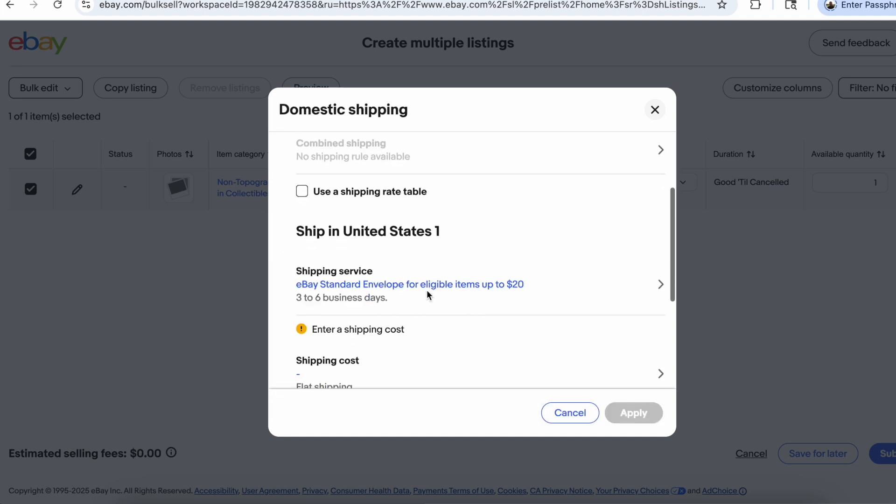
scroll(356, 317, "down", 1)
left_click(322, 344)
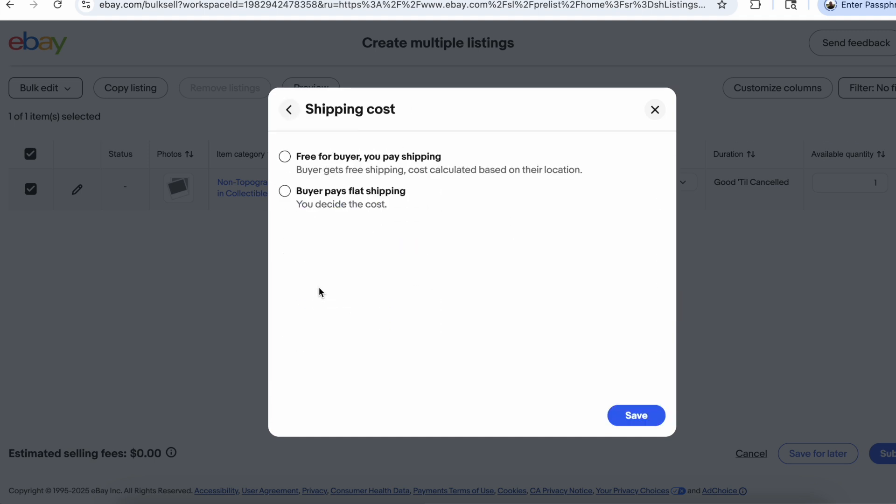
left_click(282, 194)
left_click(341, 234)
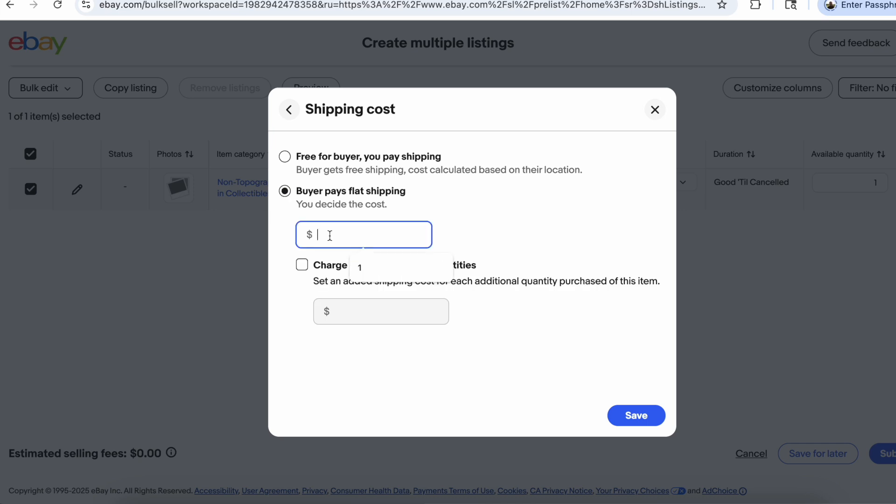
type("1")
left_click(452, 227)
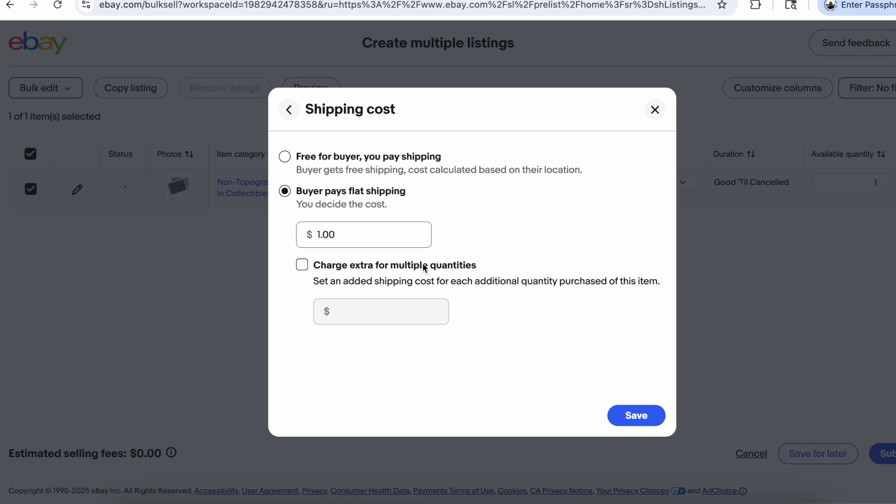
left_click(637, 417)
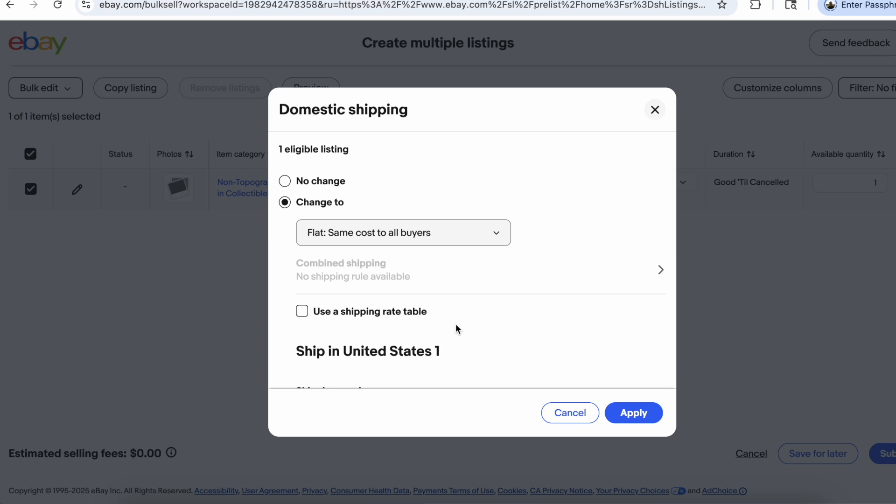
scroll(455, 328, "down", 5)
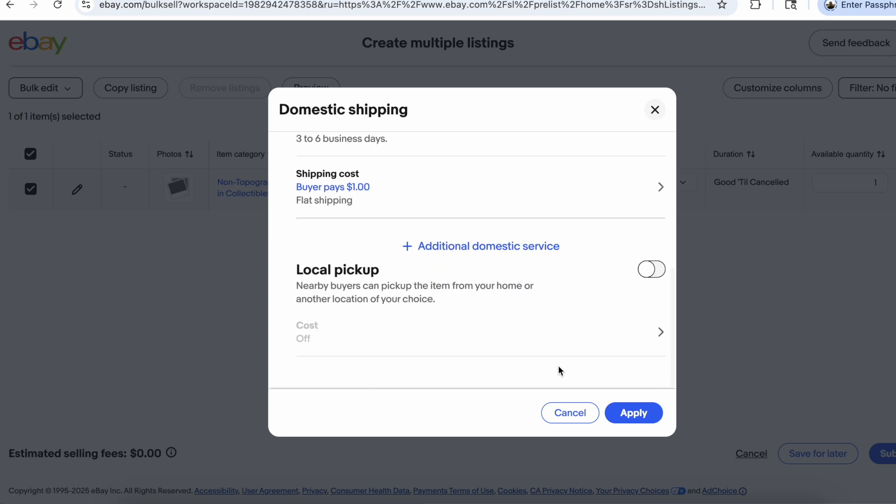
left_click(634, 413)
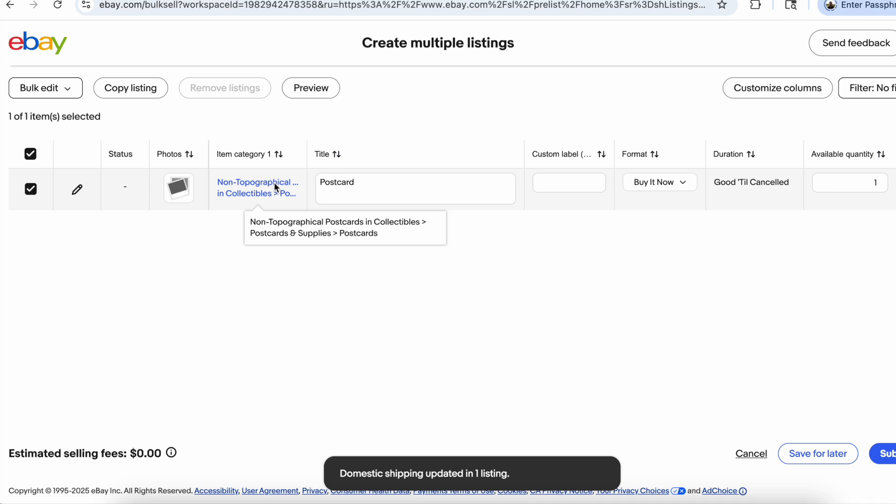
Step: Bulk edit the listing's international shipping to Ship with eBay and apply it
scroll(274, 183, "right", 5)
scroll(274, 182, "left", 5)
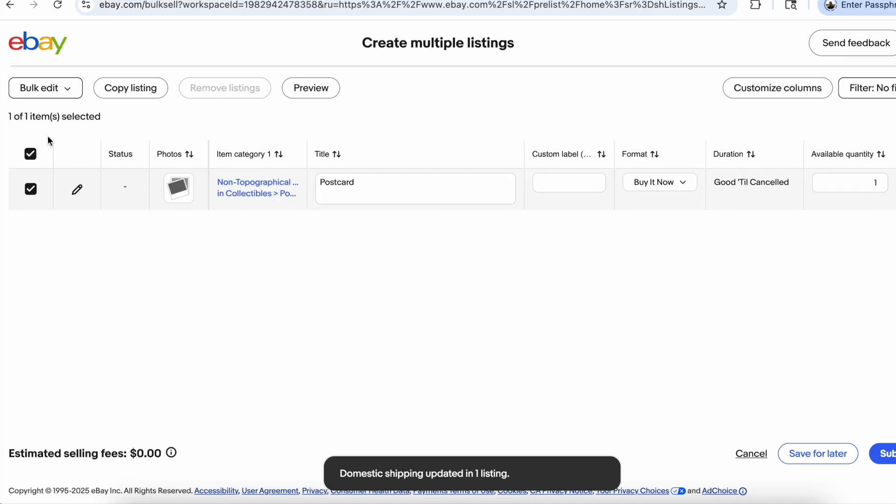
left_click(48, 89)
scroll(58, 247, "down", 2)
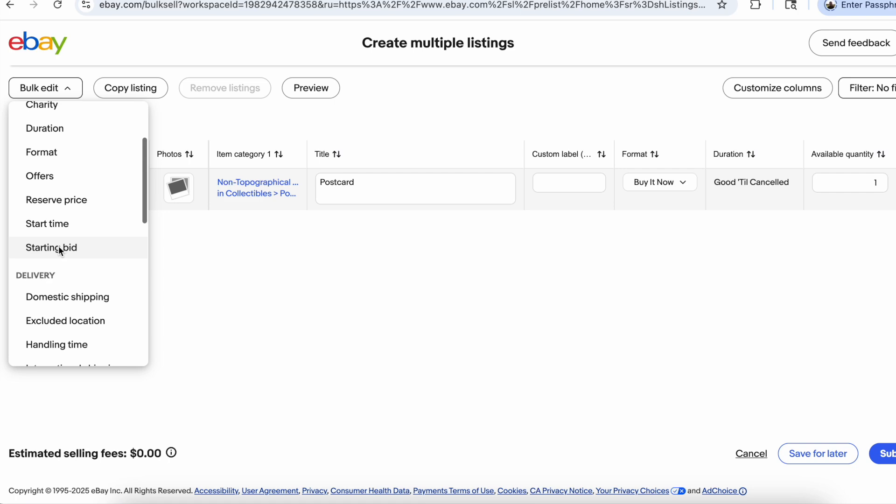
scroll(58, 245, "down", 2)
left_click(78, 279)
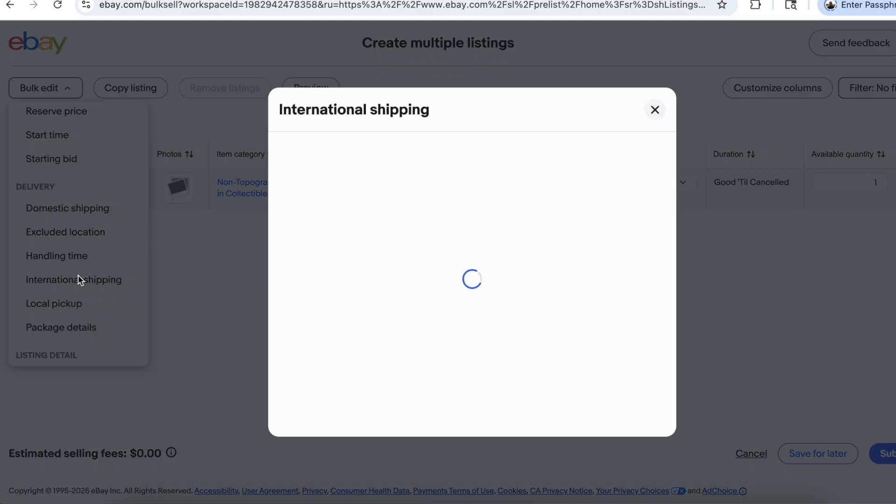
left_click(284, 228)
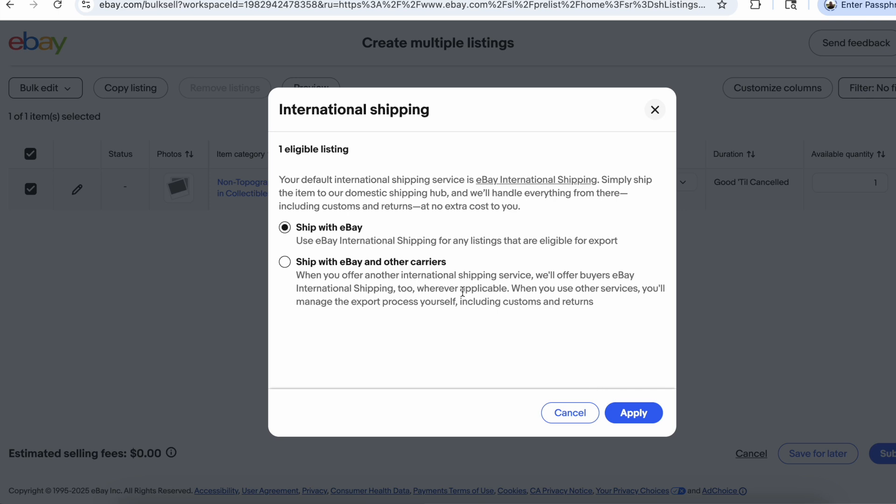
left_click(618, 412)
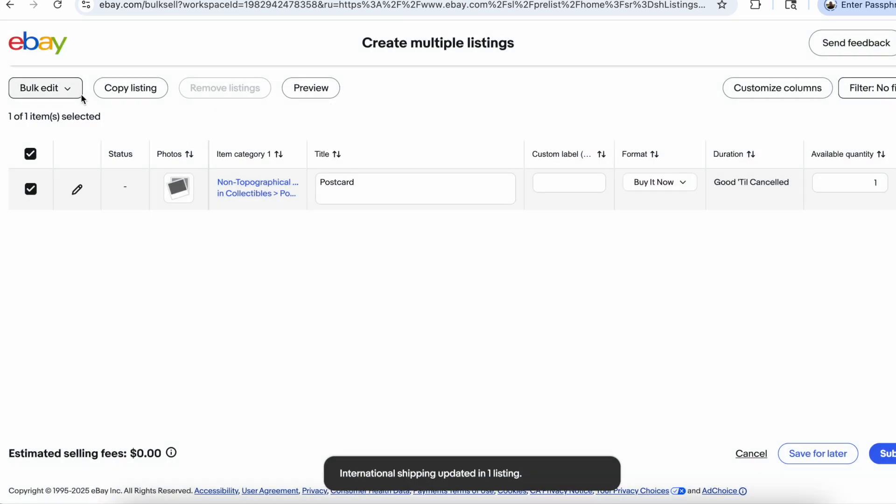
Step: Bulk edit the listing's package details and set the package weight to 1 oz
left_click(79, 94)
scroll(81, 217, "down", 5)
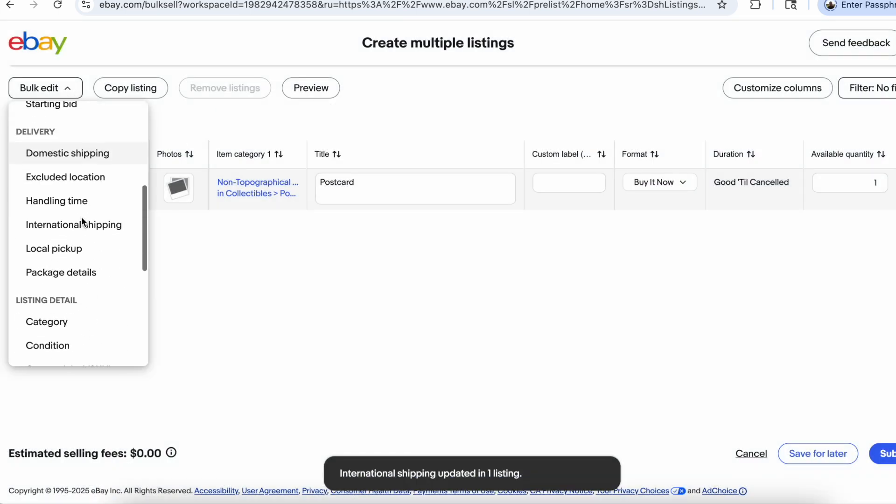
left_click(88, 272)
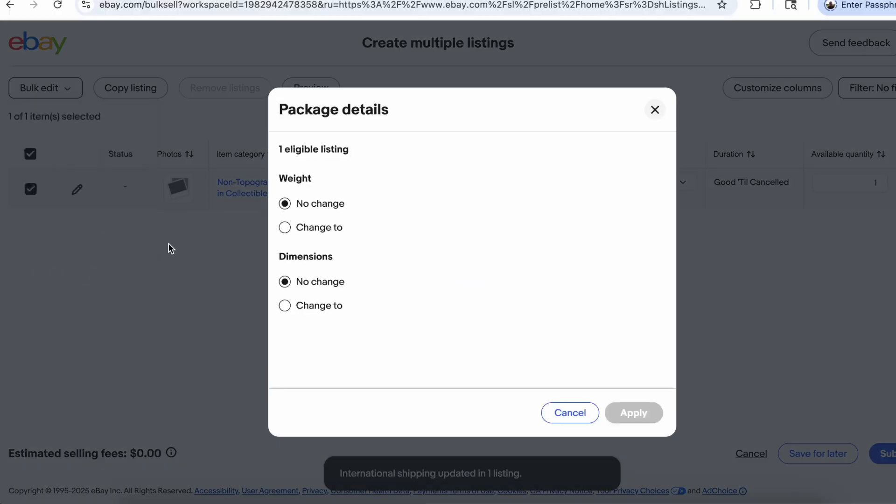
left_click(279, 227)
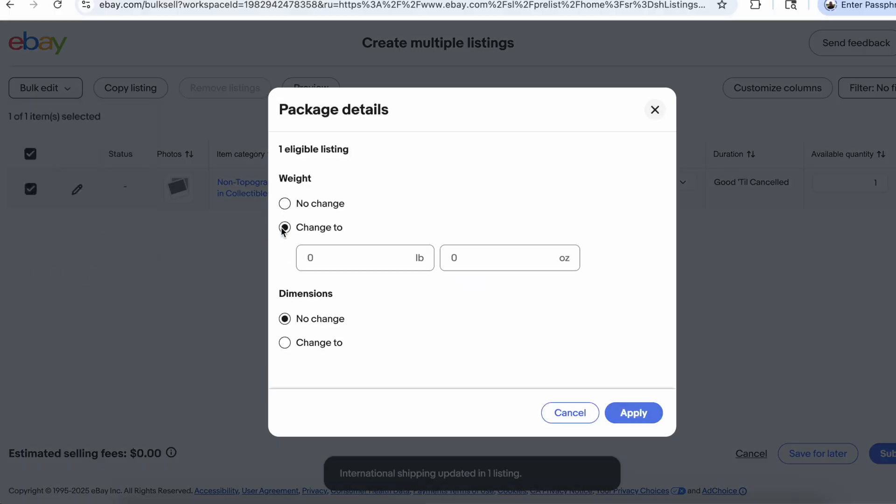
left_click(454, 258)
type("1")
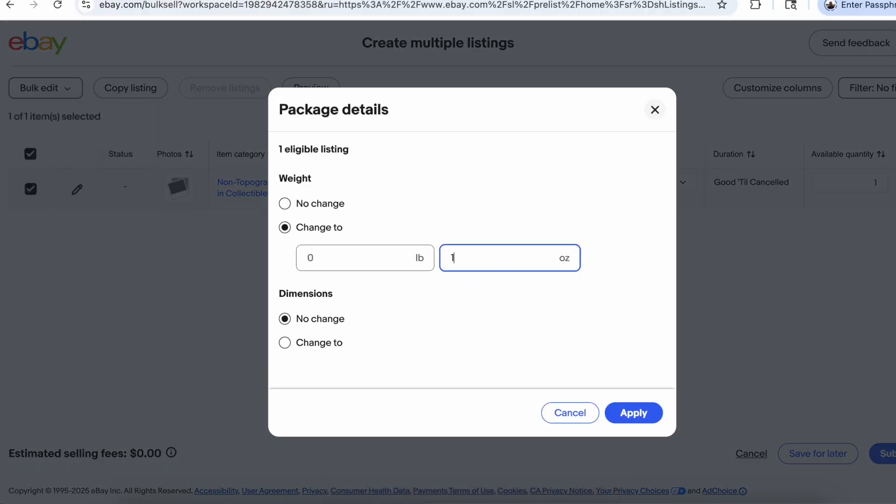
left_click(450, 292)
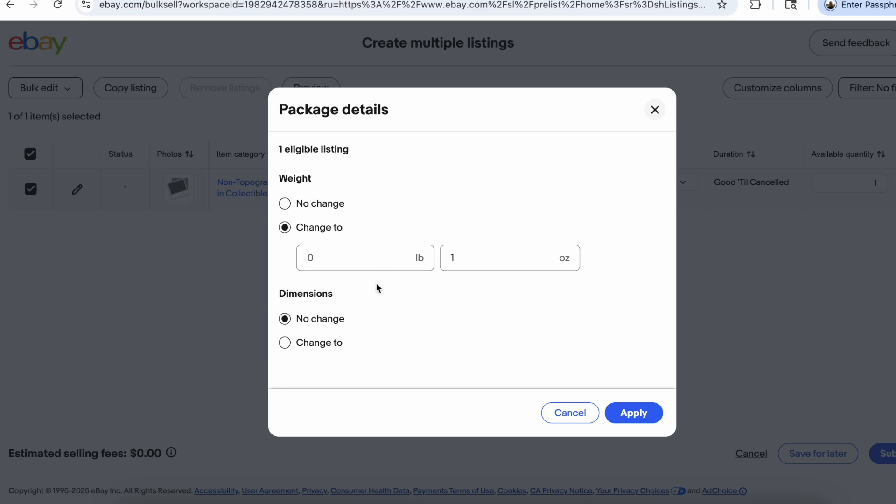
Step: Set the package dimensions to 7 x 5 x 1 in and apply the package details
left_click(285, 342)
scroll(332, 299, "down", 2)
left_click(326, 300)
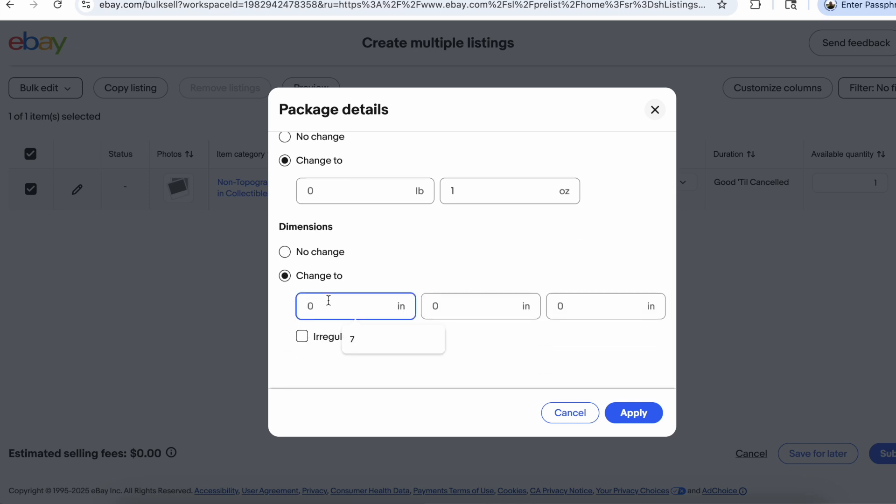
type("7")
left_click(444, 307)
type("5")
left_click(550, 305)
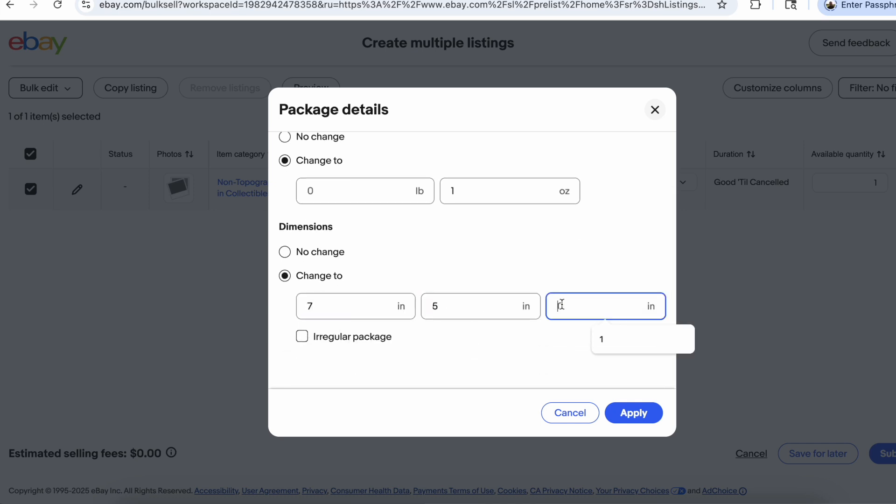
type("1")
left_click(514, 268)
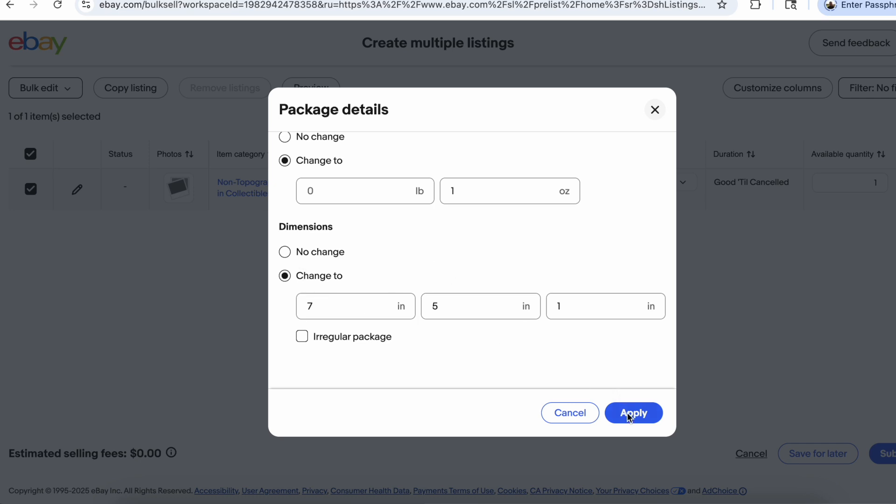
left_click(615, 410)
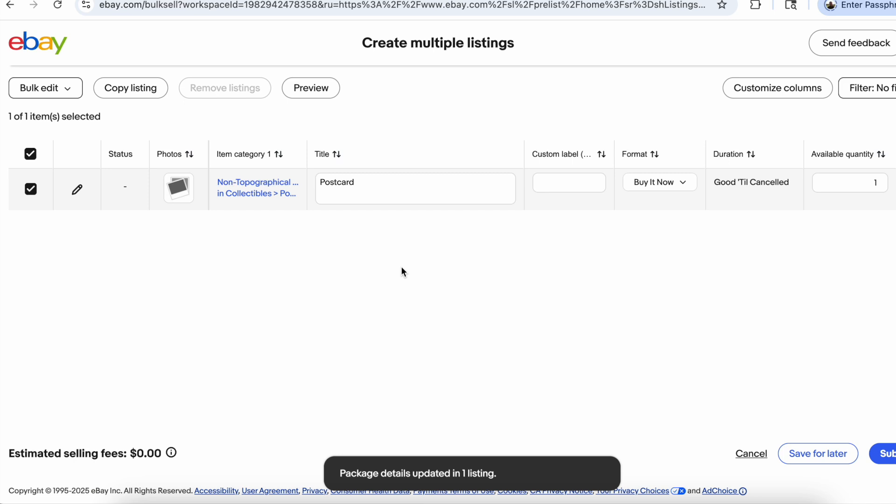
Step: Bulk edit the listing's return options to accept domestic returns with return shipping paid by the seller (free for buyer)
left_click(71, 88)
scroll(81, 248, "down", 6)
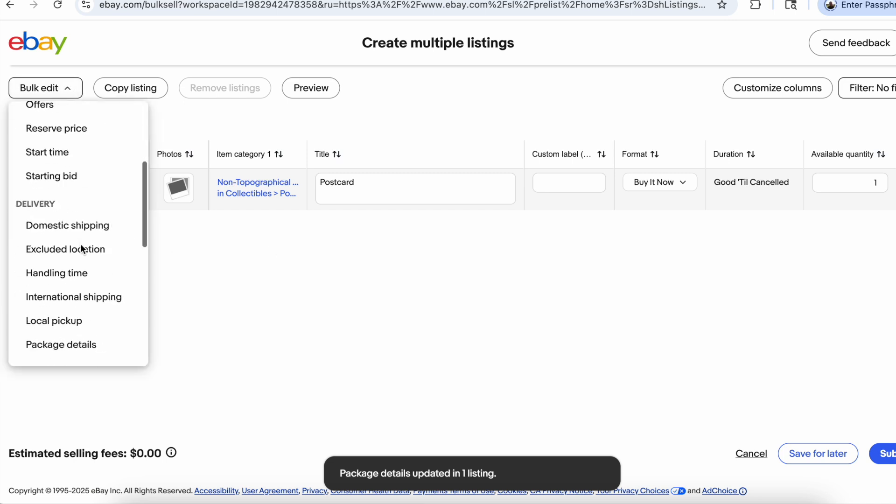
scroll(81, 245, "down", 1)
scroll(81, 246, "down", 2)
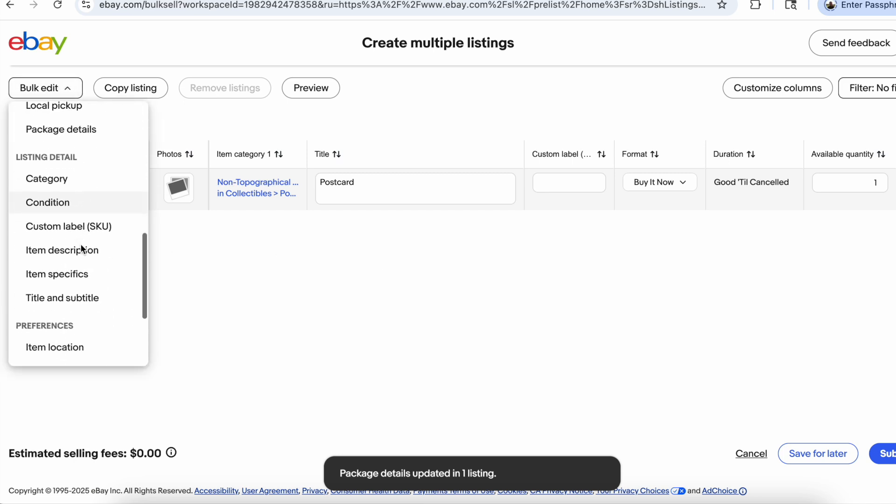
scroll(71, 292, "down", 3)
left_click(64, 260)
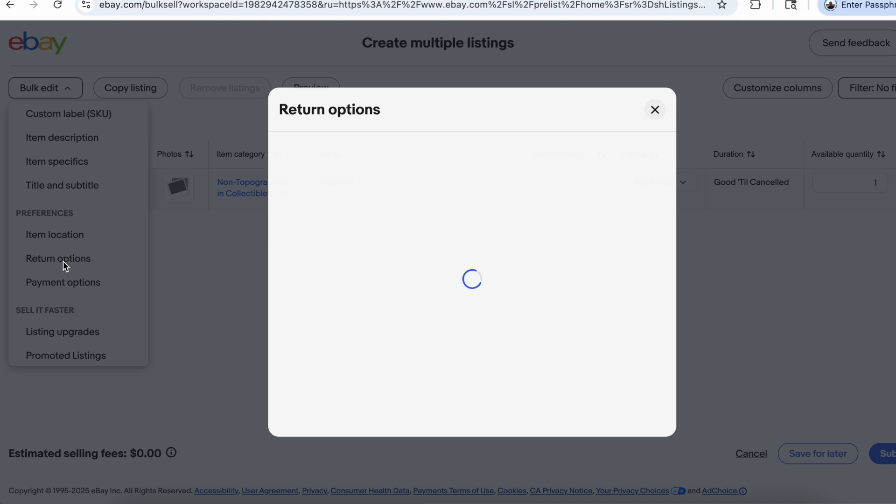
left_click(284, 223)
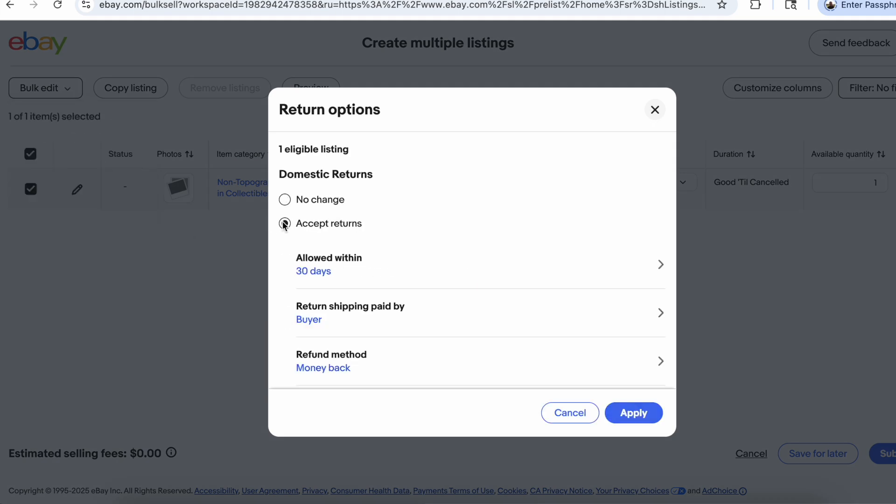
scroll(306, 270, "down", 1)
left_click(305, 268)
left_click(285, 185)
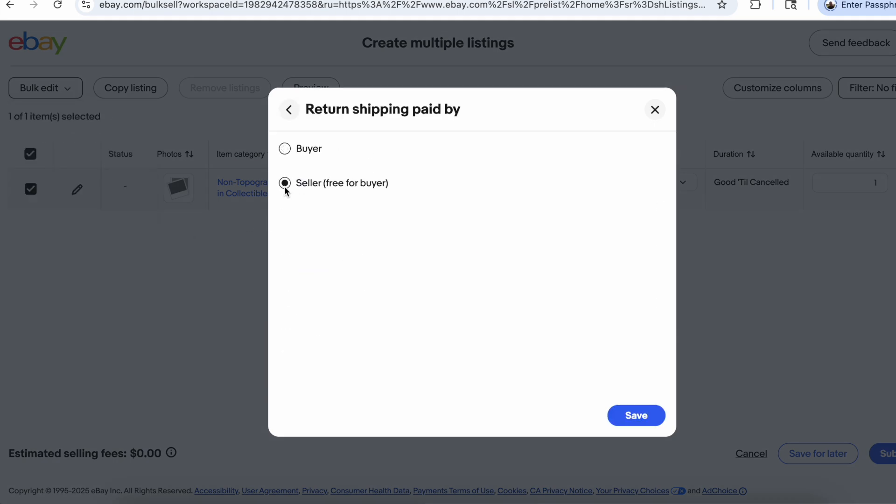
left_click(627, 408)
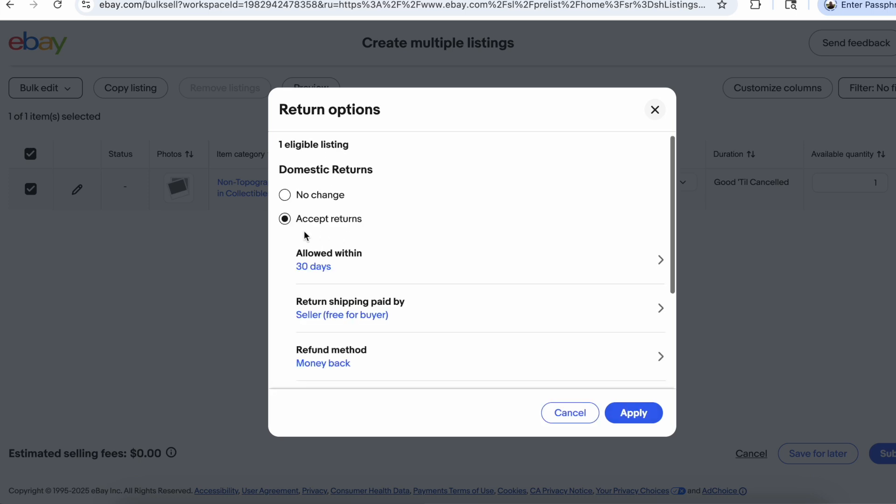
Step: Accept international returns with return shipping paid by the seller and apply the return options to the listing
scroll(303, 231, "down", 2)
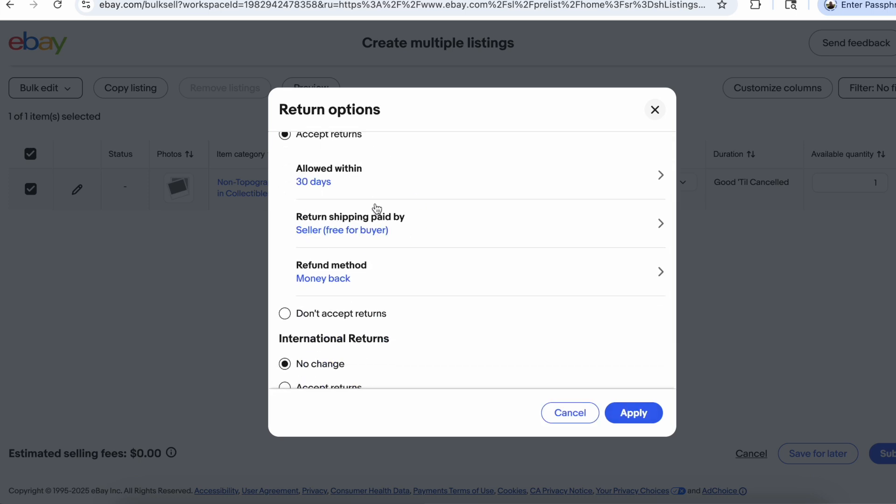
scroll(350, 182, "up", 3)
scroll(327, 185, "down", 1)
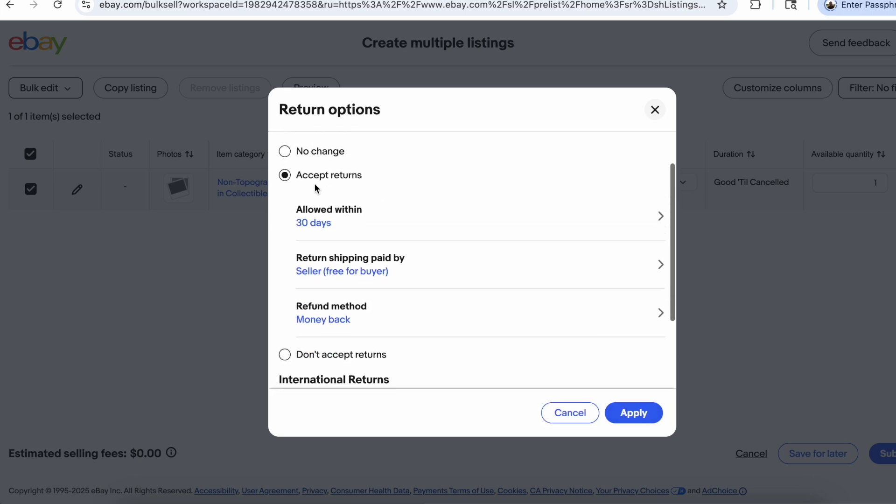
scroll(315, 183, "down", 1)
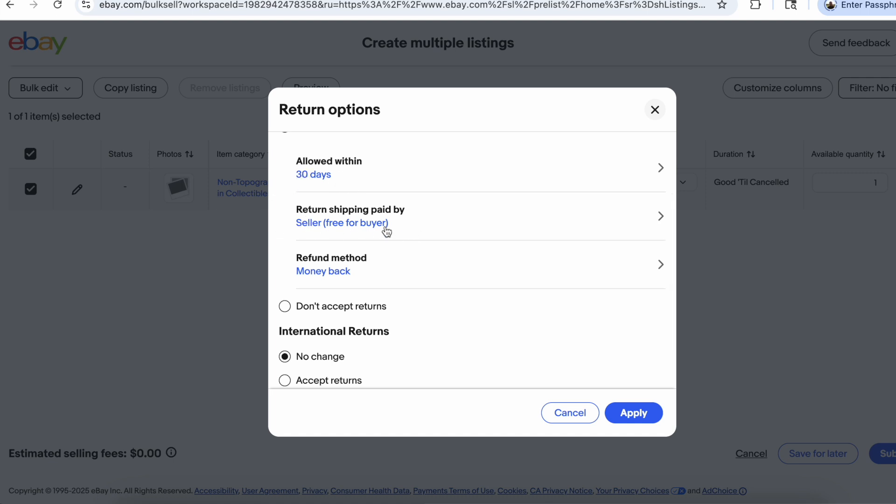
scroll(359, 234, "down", 1)
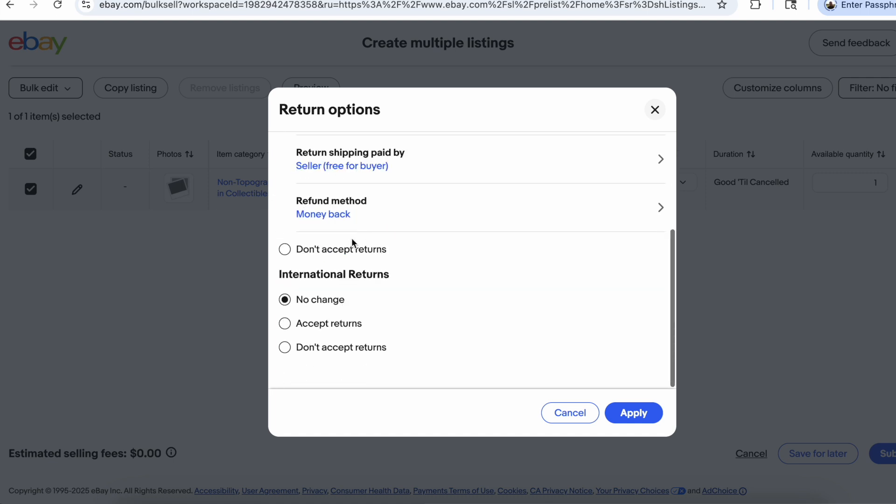
left_click(284, 324)
scroll(298, 336, "down", 1)
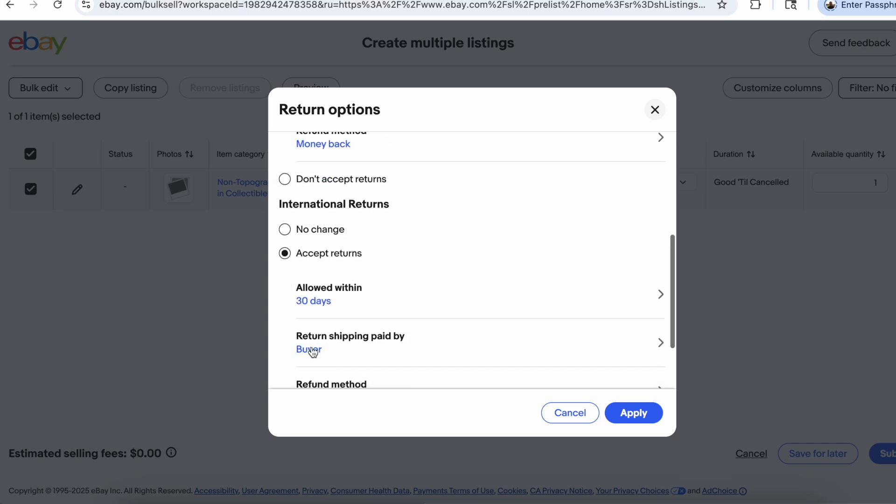
left_click(311, 349)
left_click(284, 184)
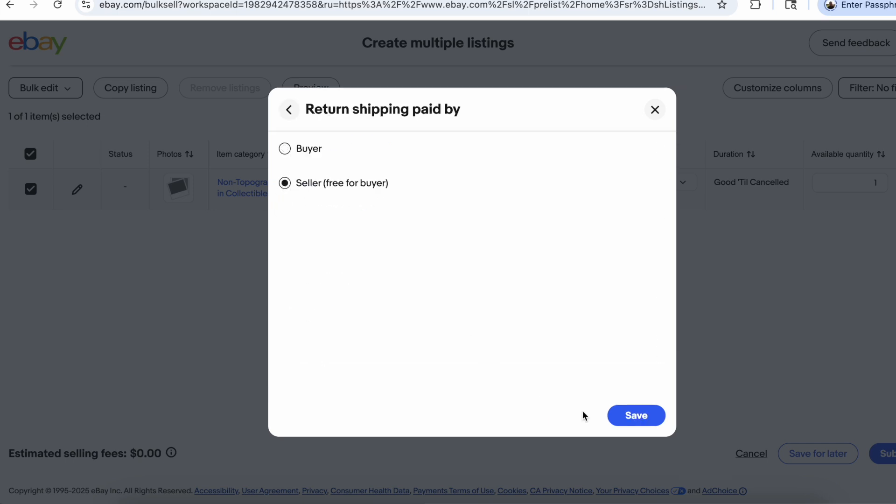
left_click(627, 415)
scroll(393, 275, "down", 2)
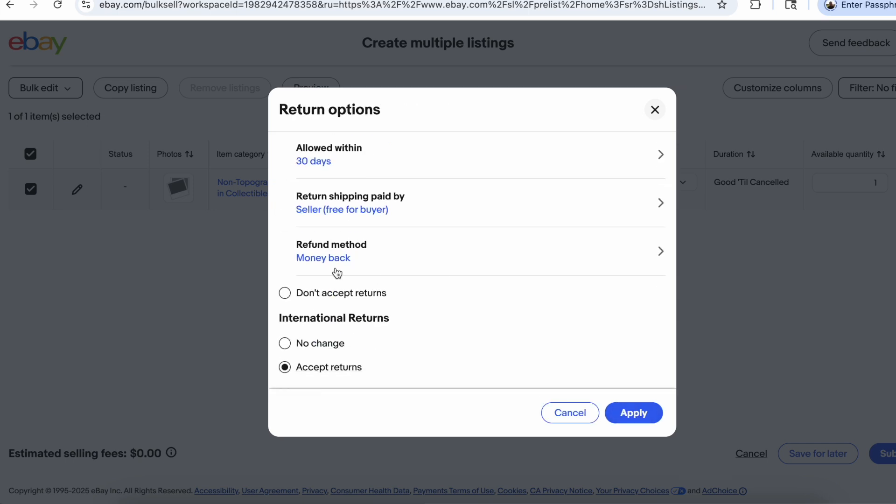
scroll(337, 274, "down", 4)
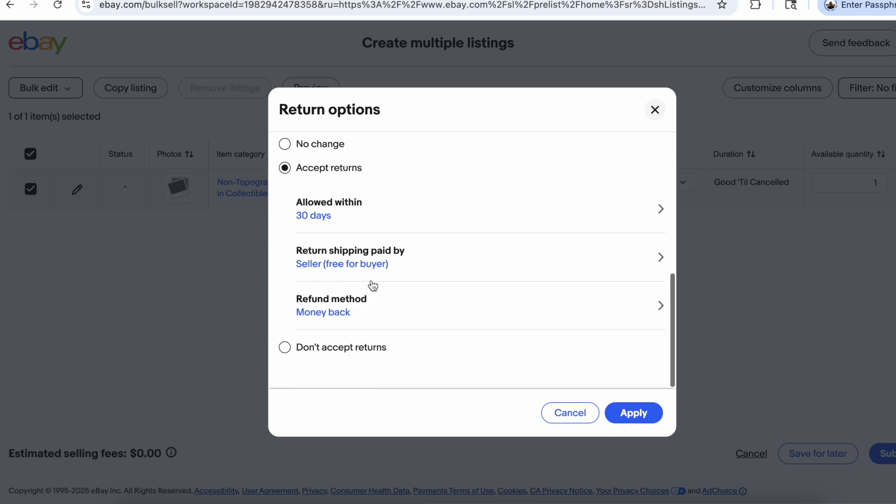
left_click(623, 414)
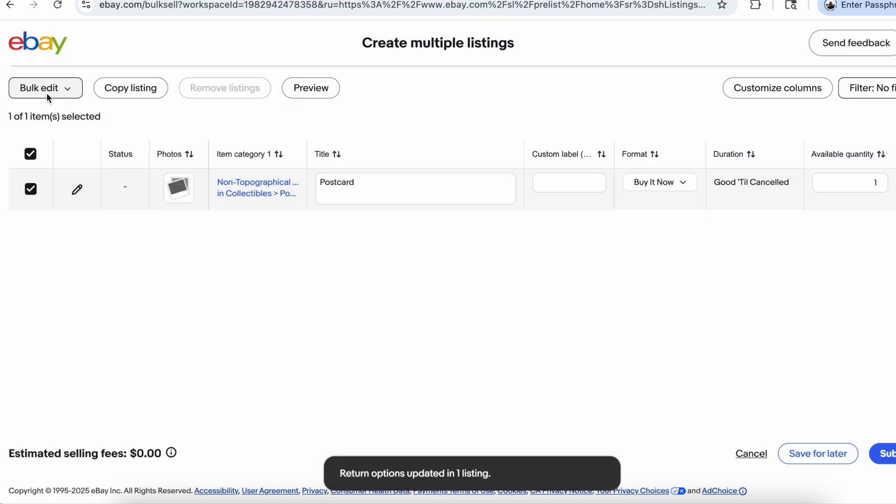
Step: Bulk edit the listing's promotion, choosing to update promoted listings with a single fixed ad rate of 3.0%
left_click(47, 93)
scroll(41, 164, "down", 10)
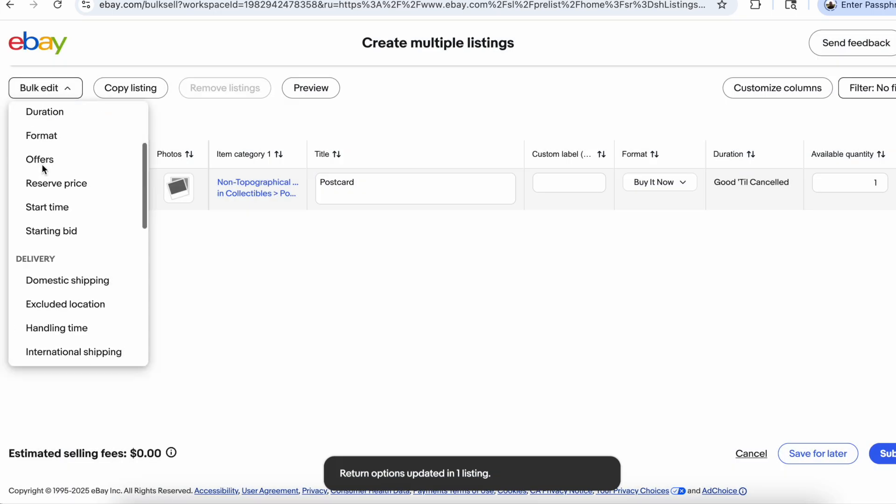
scroll(41, 164, "down", 3)
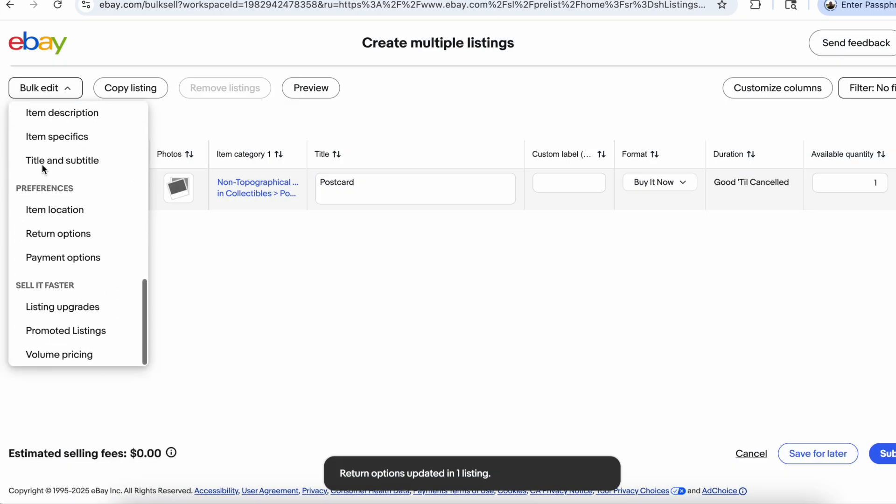
left_click(46, 331)
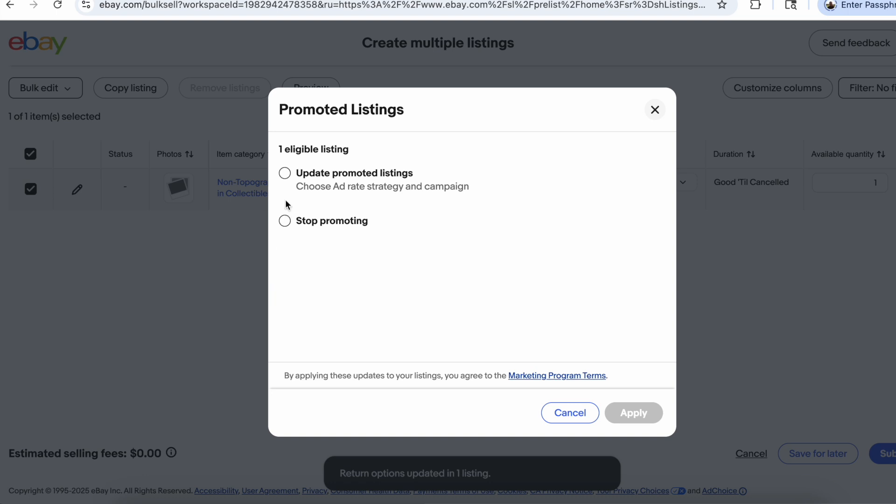
left_click(284, 173)
left_click(305, 239)
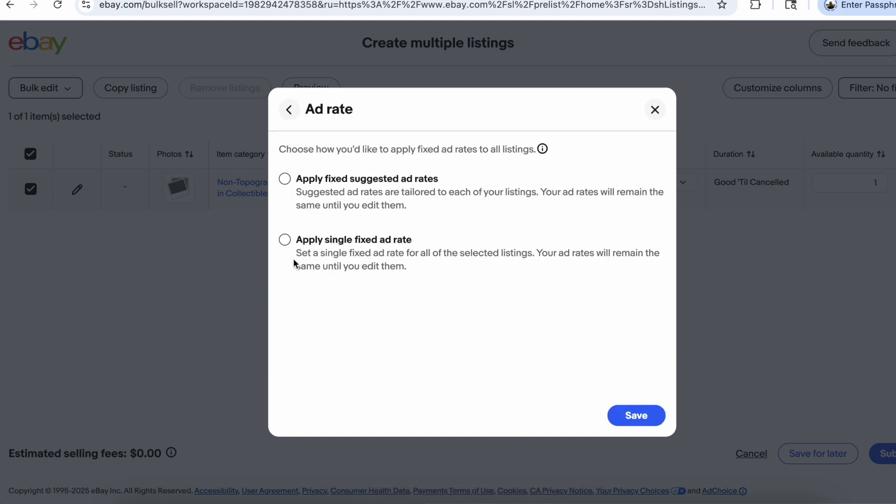
left_click(293, 258)
left_click_drag(327, 299, 274, 299)
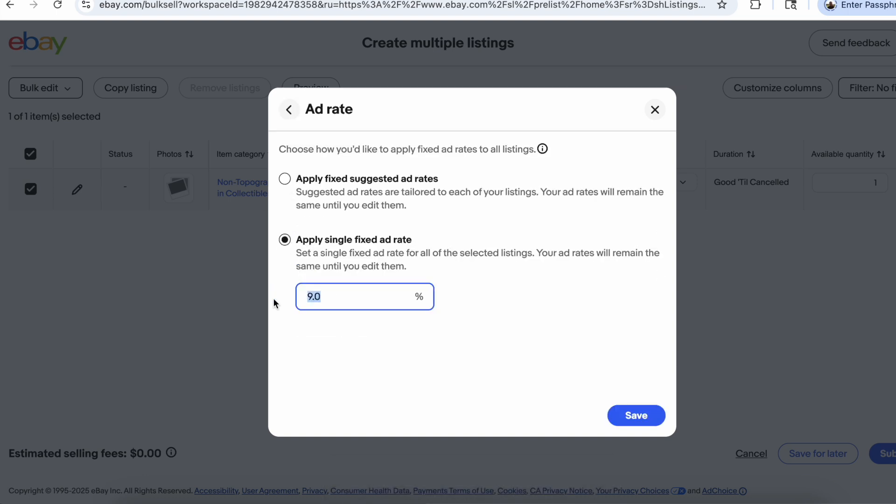
type("3.0")
left_click(618, 414)
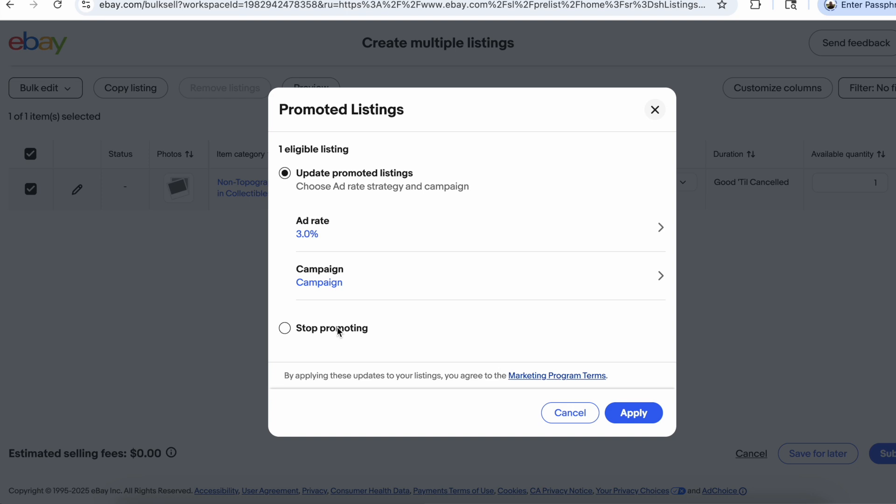
Step: Assign the promotion to the campaign "Postcards May 16 2025, 13:15:51" and apply the promoted listings settings
left_click(339, 279)
scroll(418, 312, "down", 5)
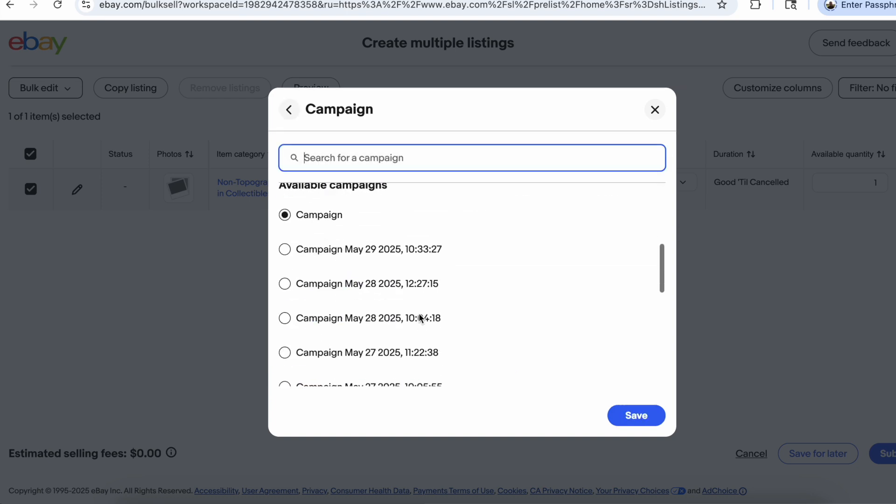
scroll(418, 312, "down", 3)
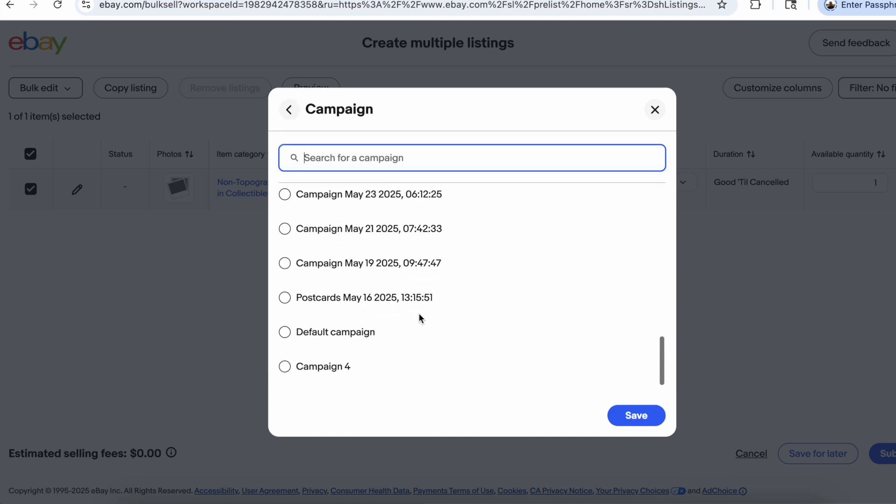
left_click(284, 297)
left_click(617, 411)
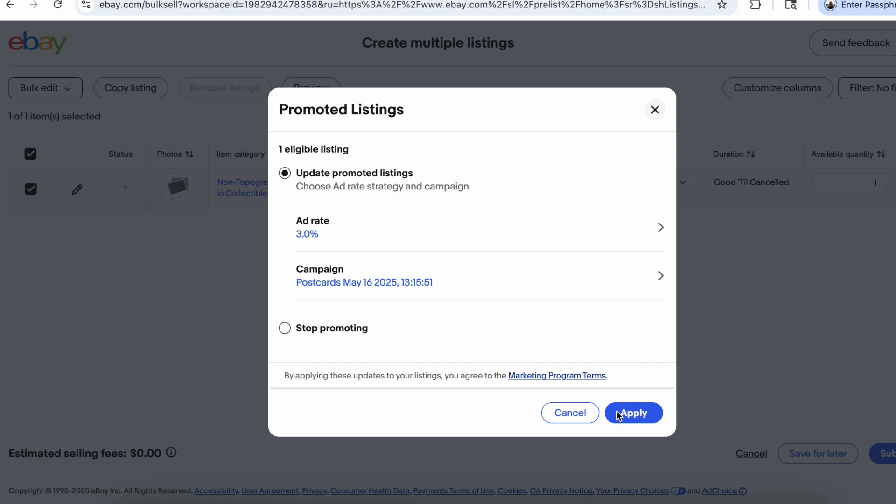
left_click(632, 413)
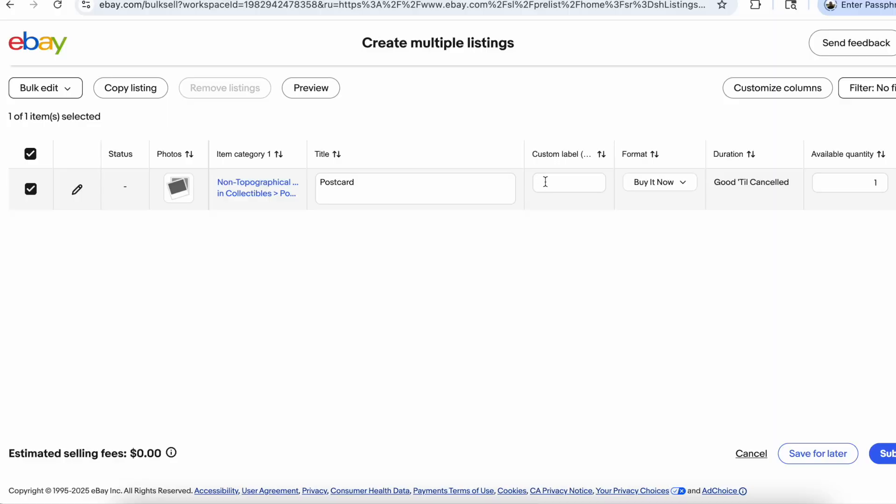
Step: Make 4 copies of the finished postcard listing
left_click(545, 182)
left_click(123, 95)
left_click(312, 291)
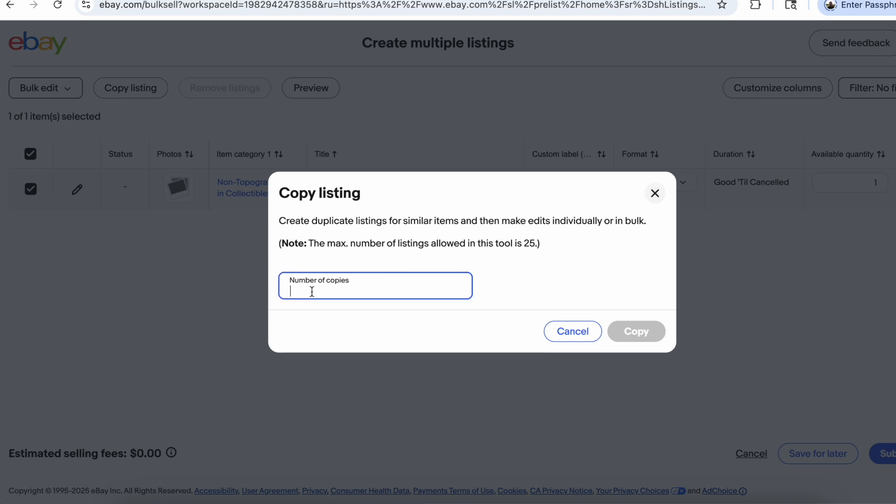
type("4")
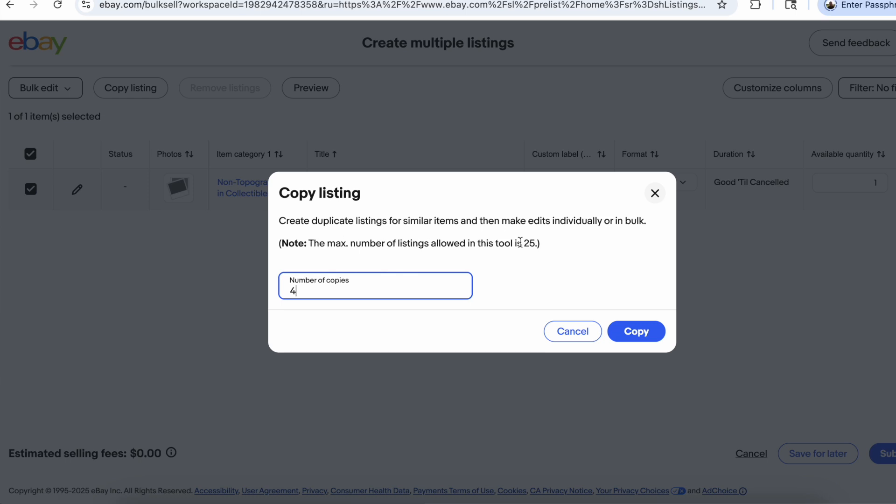
left_click(617, 330)
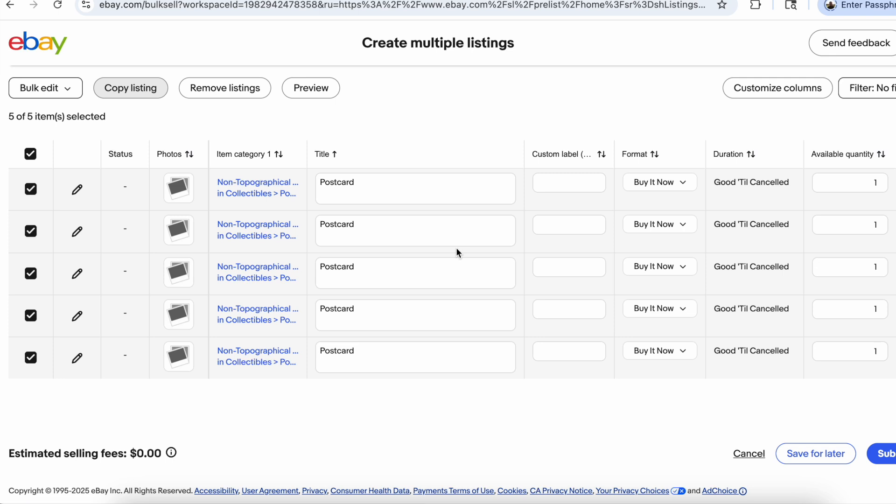
Step: Give the five postcard listings the custom labels 1092, 1093, 1094, 1095 and 1096 in row order
left_click(542, 189)
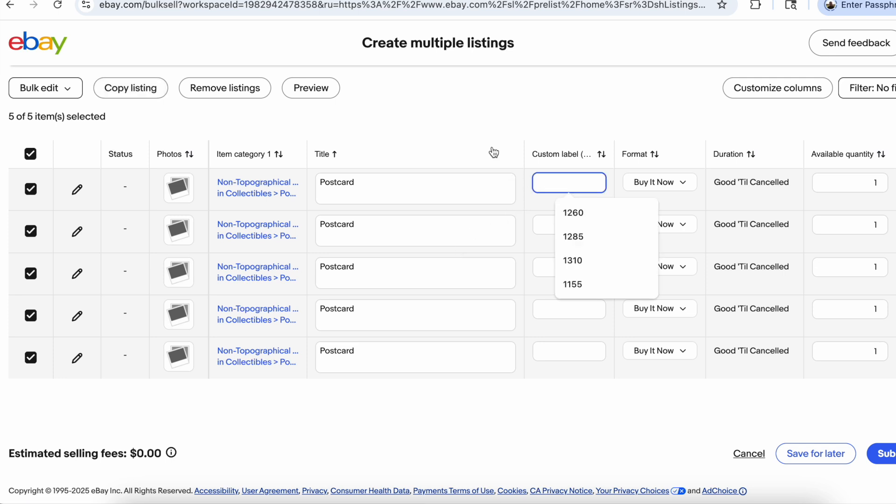
type("1093")
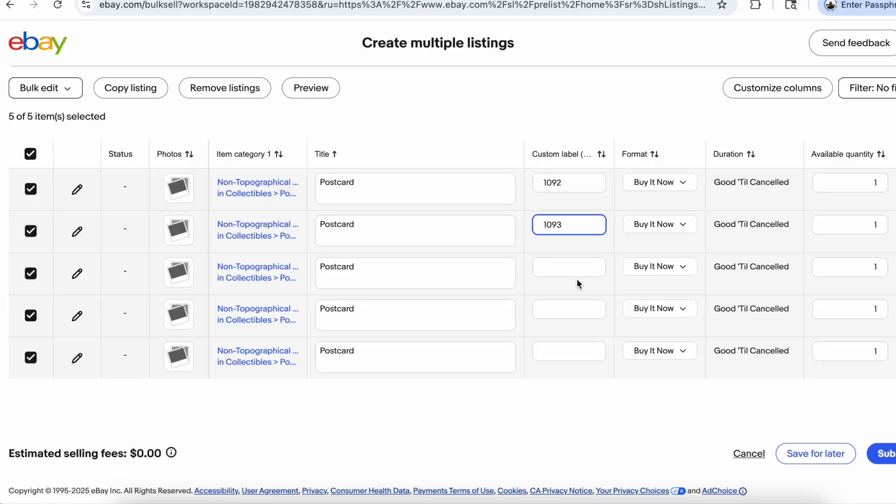
left_click(577, 278)
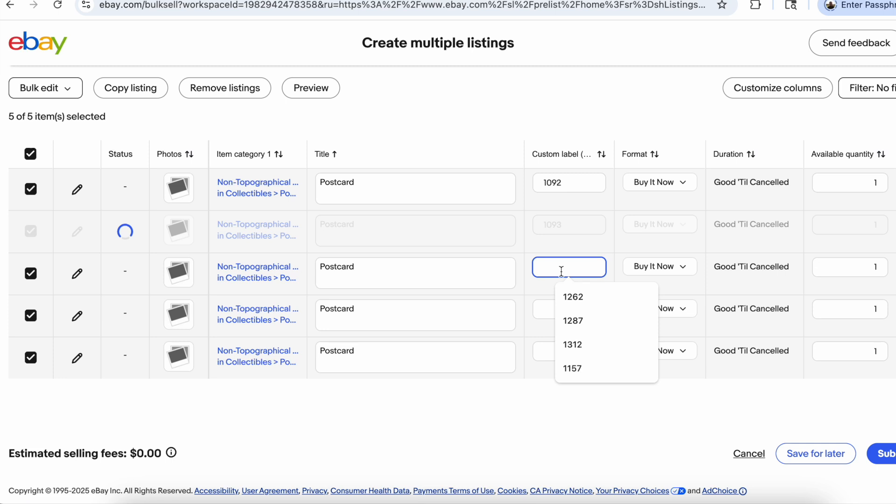
type("1094")
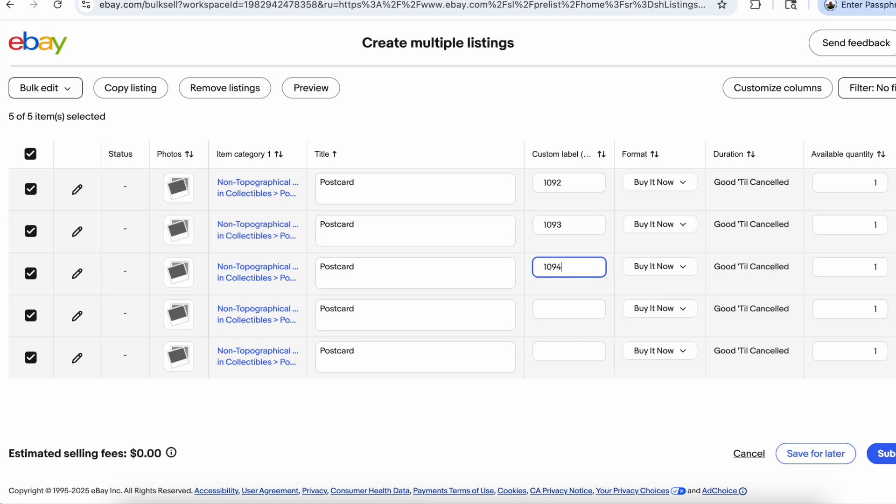
left_click(559, 307)
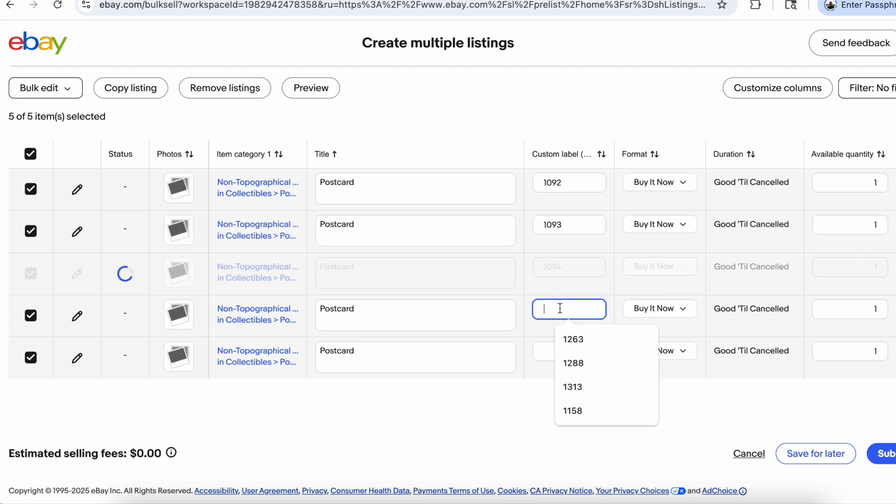
type("1095")
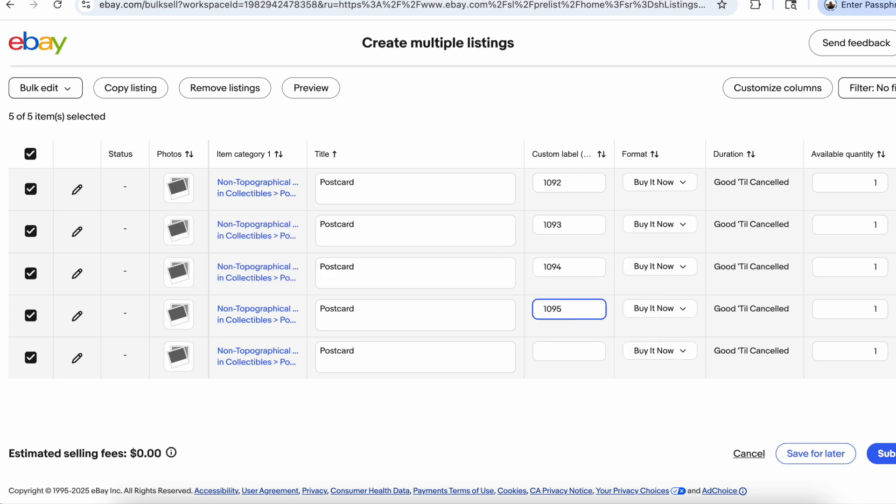
left_click(572, 352)
type("109")
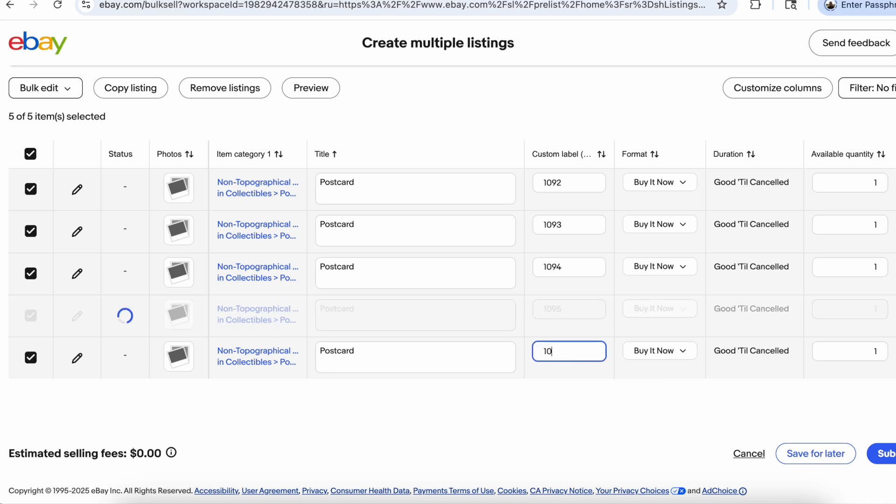
type("6")
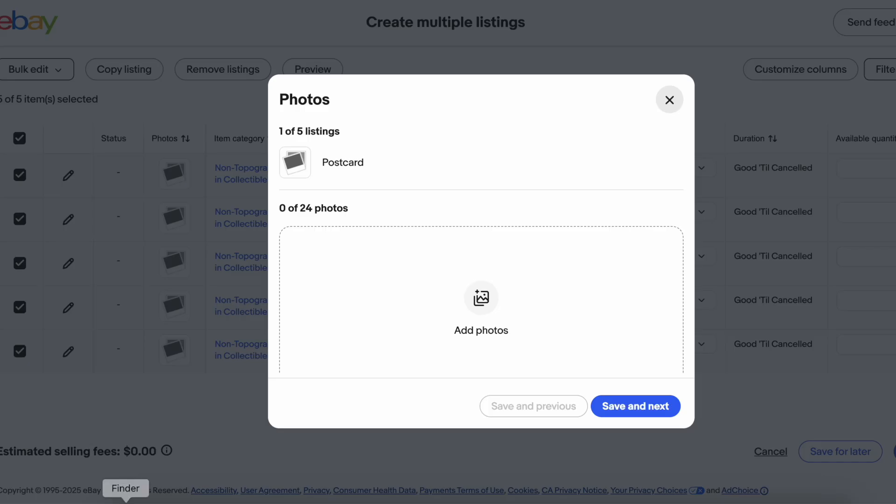
Step: Add Document_20250528_0101.jpg and Document_20250528_0102.jpg from the Group 1 folder in Finder to the first listing's photos and save them
left_click(125, 503)
scroll(669, 236, "up", 2)
left_click_drag(667, 4, 641, 4)
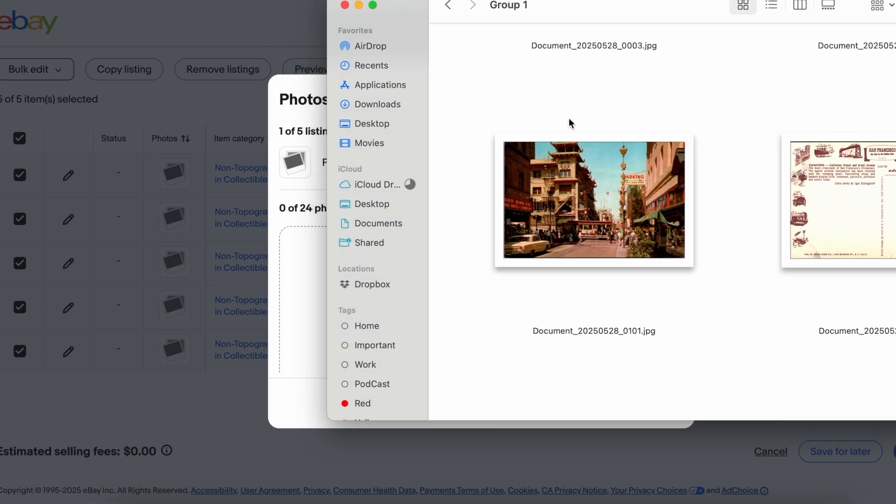
left_click_drag(467, 144, 827, 192)
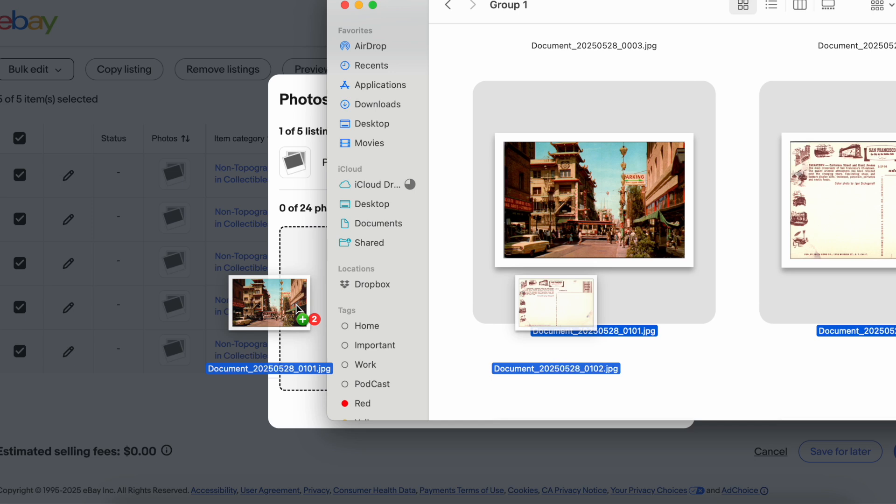
left_click_drag(296, 305, 301, 322)
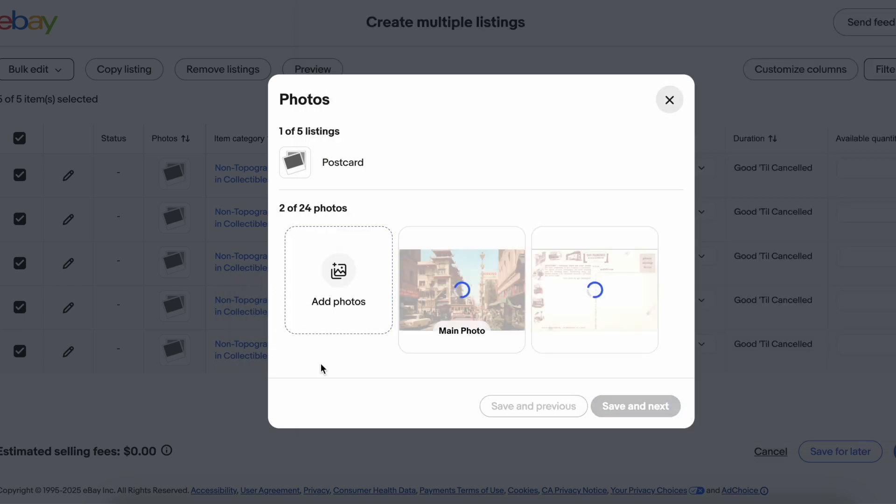
left_click(611, 405)
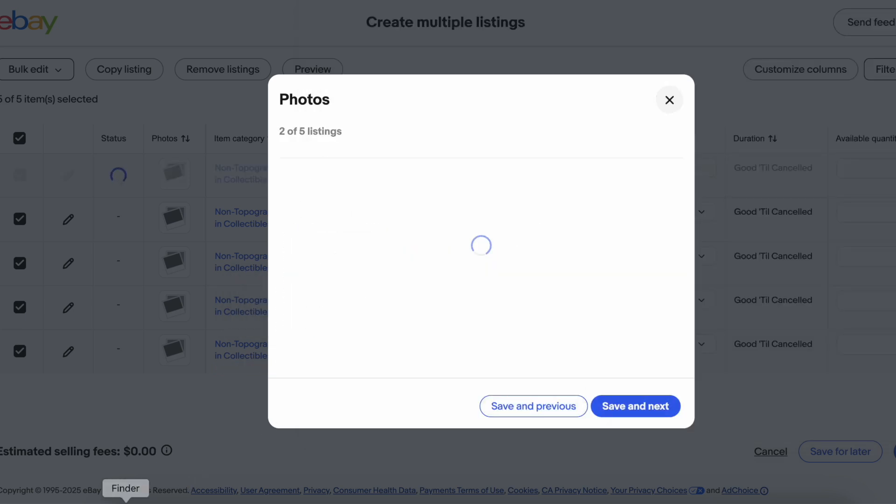
Step: Add the Ghirardelli postcard scan Document_20250528_0103.jpg and its matching back scan to the second listing's photos and save them
left_click(126, 502)
scroll(547, 259, "down", 5)
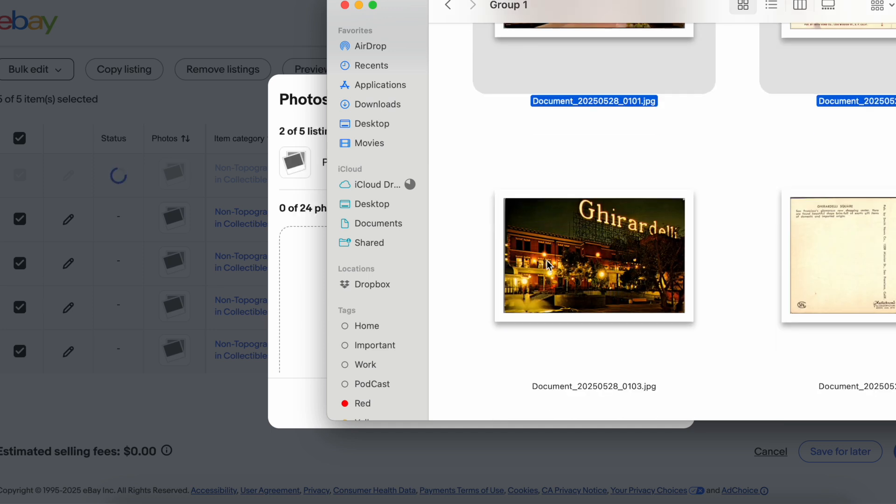
left_click_drag(480, 270, 807, 280)
left_click_drag(502, 244, 279, 342)
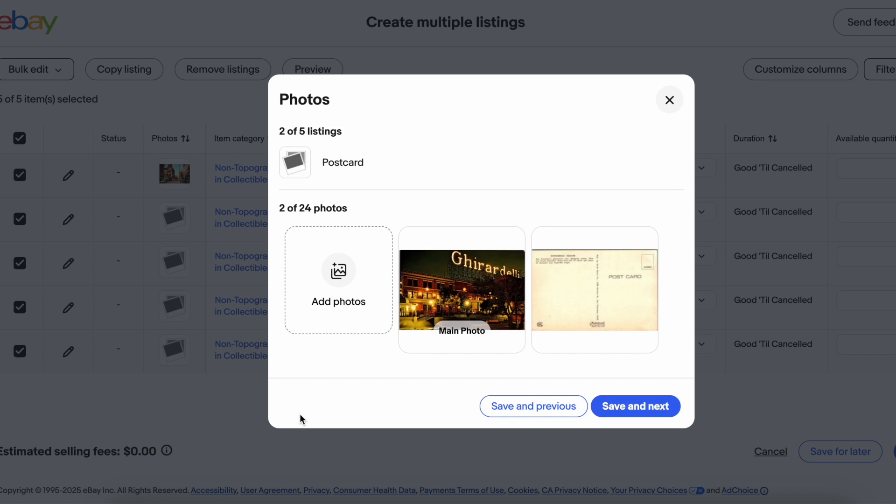
left_click(608, 406)
Step: Add the wooden chapel postcard scan Document_20250530_0005.jpg and its matching back scan from the Group 1 folder to the third listing
left_click(180, 499)
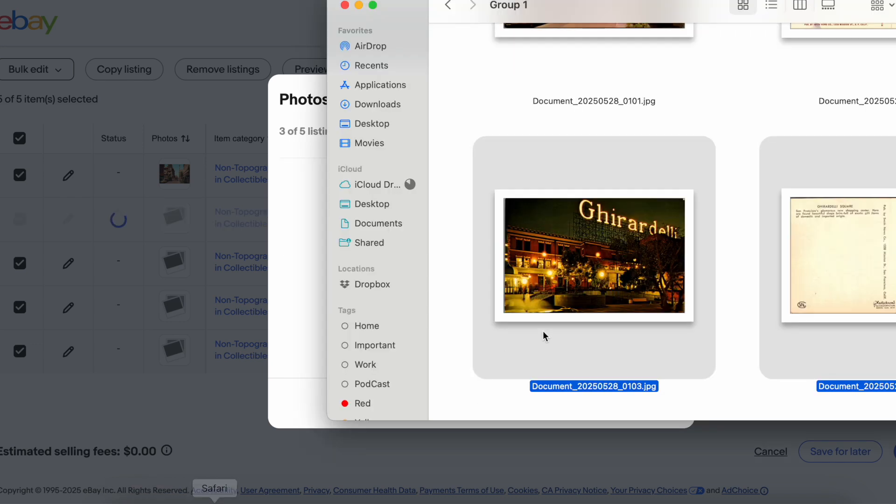
scroll(542, 331, "down", 3)
scroll(542, 332, "up", 5)
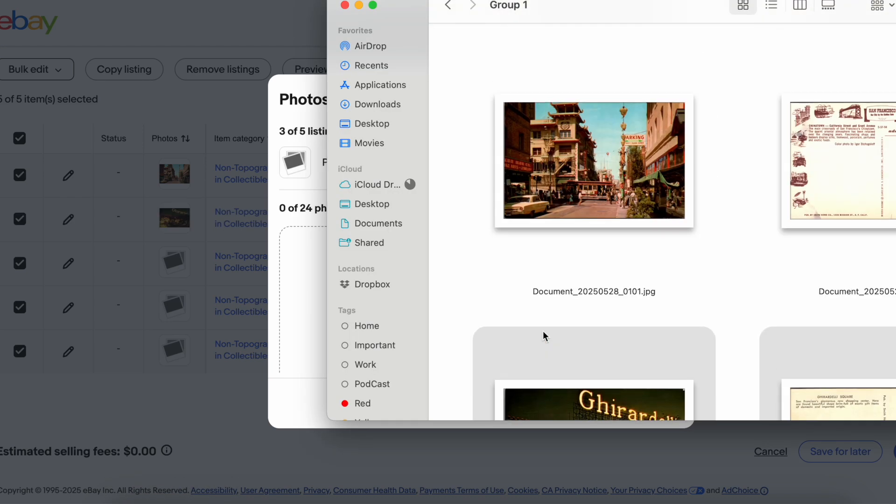
scroll(542, 331, "up", 5)
scroll(542, 332, "down", 4)
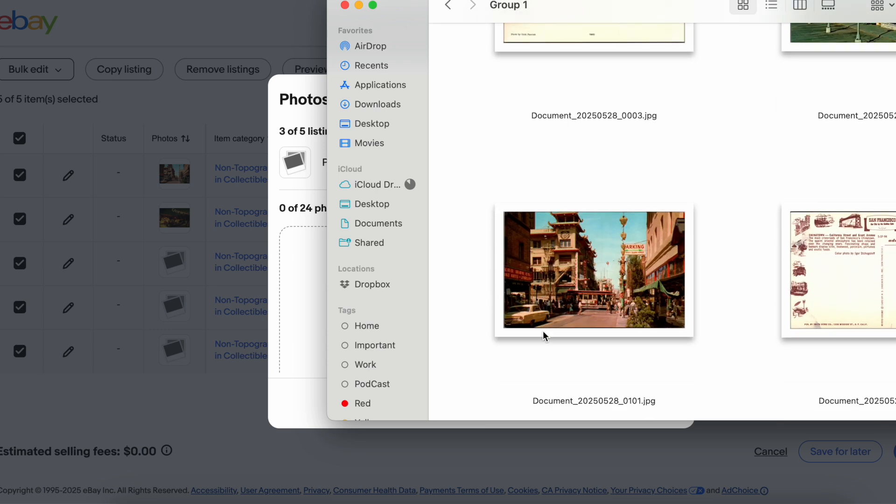
scroll(542, 331, "down", 15)
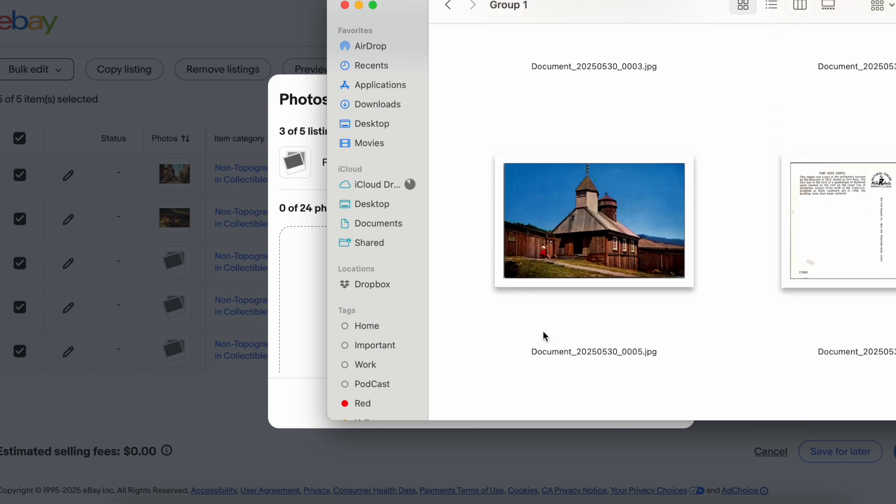
left_click(558, 233)
left_click(800, 219, "super")
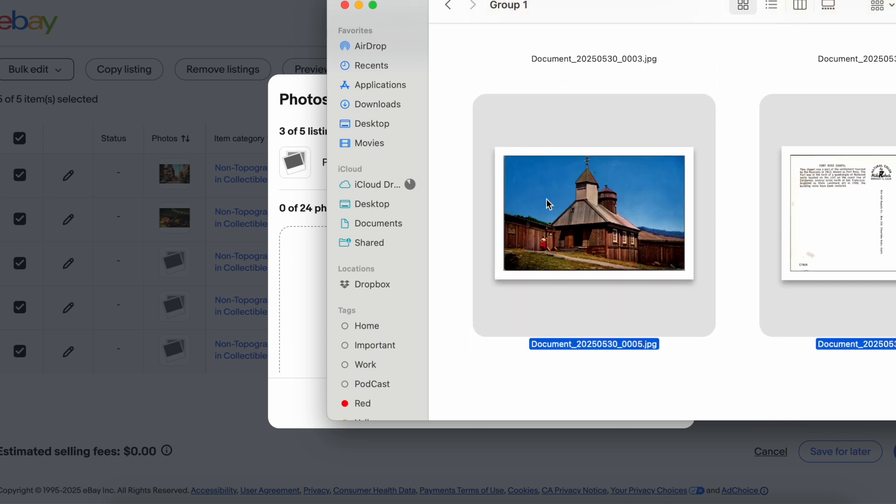
left_click_drag(547, 199, 304, 273)
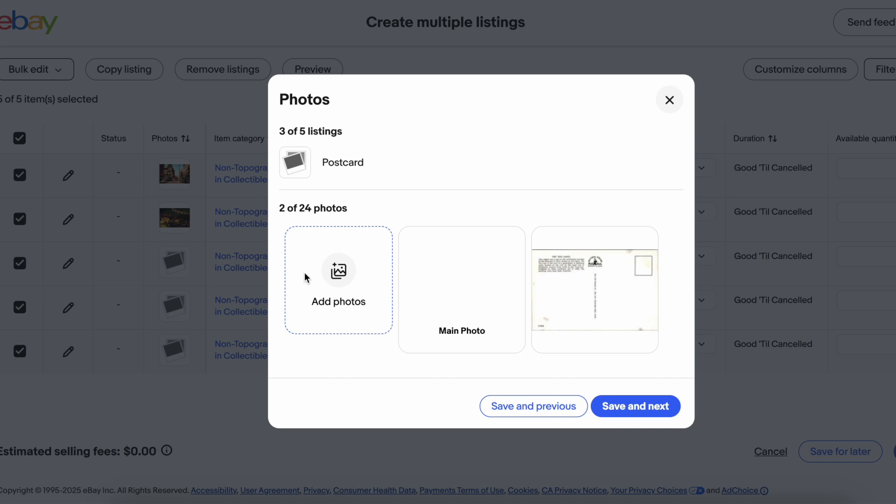
left_click(126, 503)
scroll(698, 179, "down", 5)
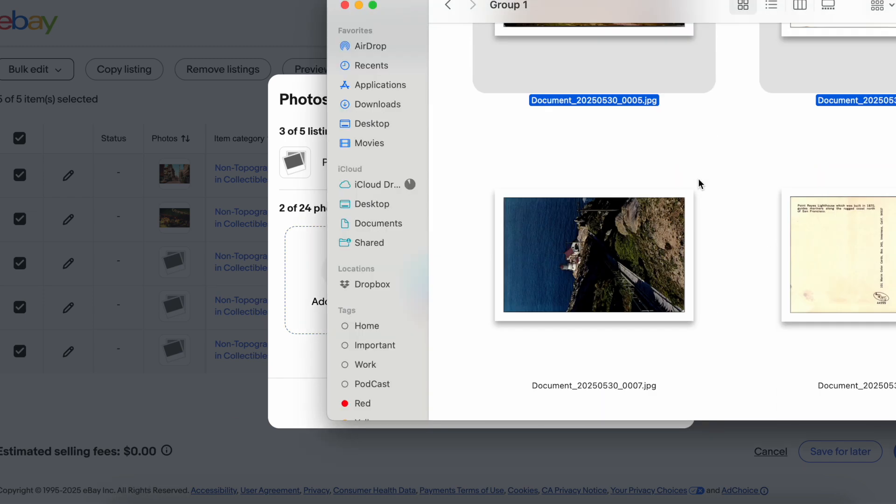
left_click(609, 239)
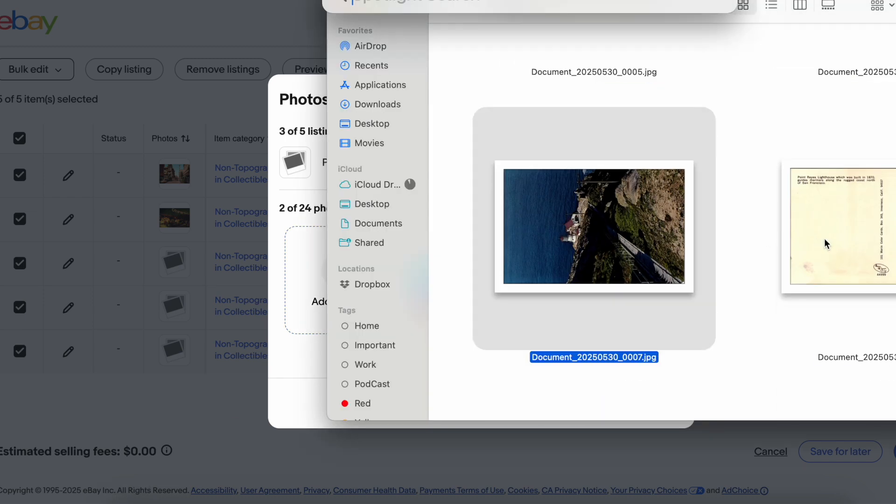
left_click(799, 234, "super")
left_click_drag(613, 216, 308, 280)
scroll(467, 354, "down", 2)
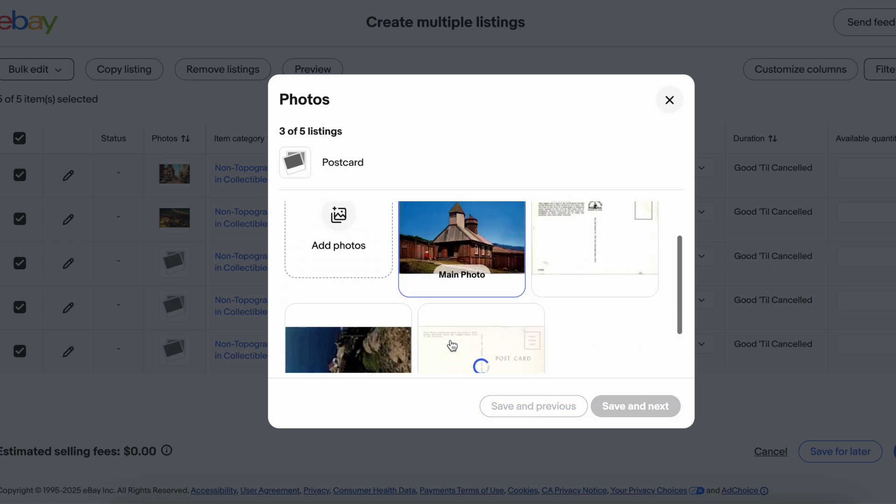
scroll(451, 366, "up", 2)
scroll(450, 344, "down", 4)
left_click(395, 269)
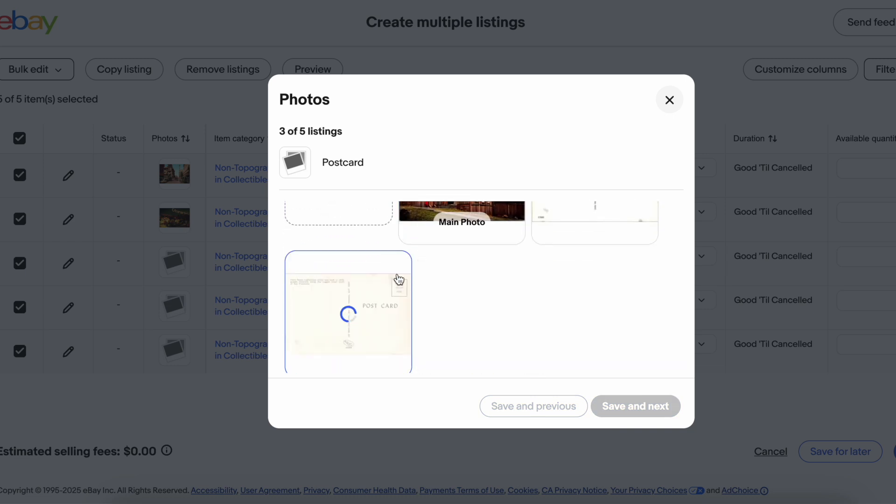
left_click(394, 269)
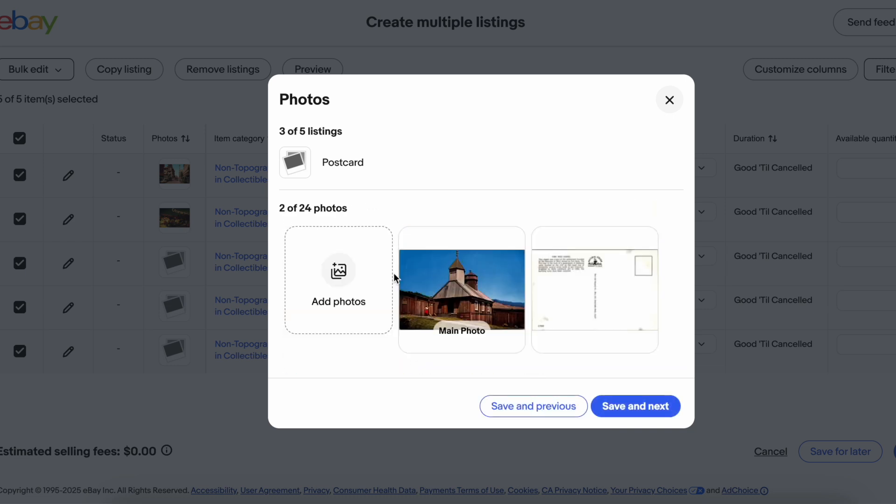
Step: Save the third listing's photos and add lighthouse scan Document_20250530_0007.jpg and its matching back scan to the fourth listing
left_click(615, 405)
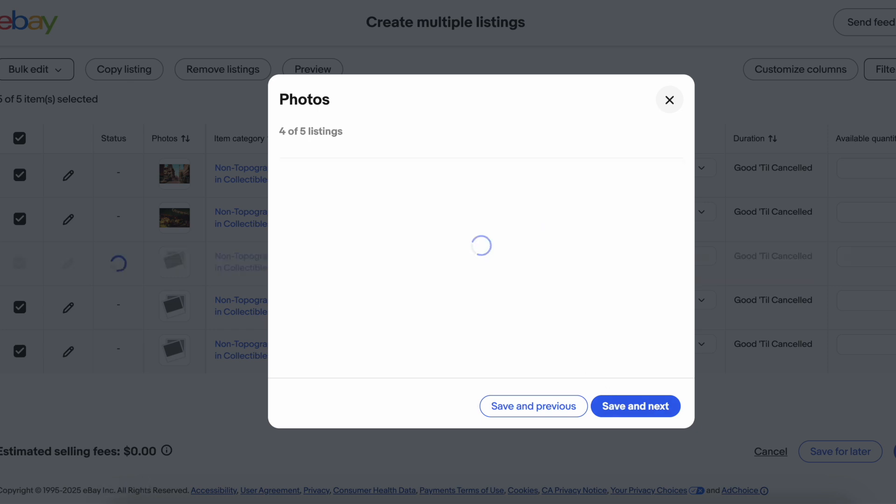
left_click(126, 502)
left_click_drag(531, 284, 303, 272)
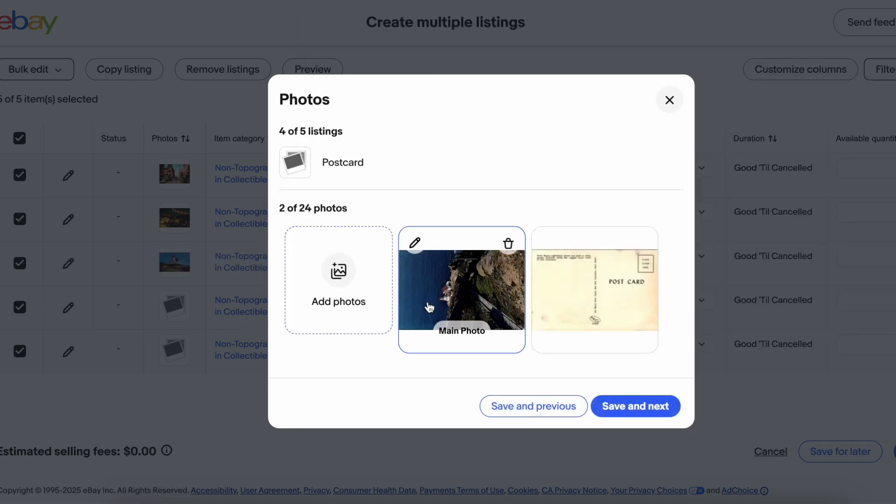
Step: Rotate the fourth listing's main lighthouse photo upright and save that listing's photos
left_click(414, 243)
left_click(309, 342)
left_click(570, 390)
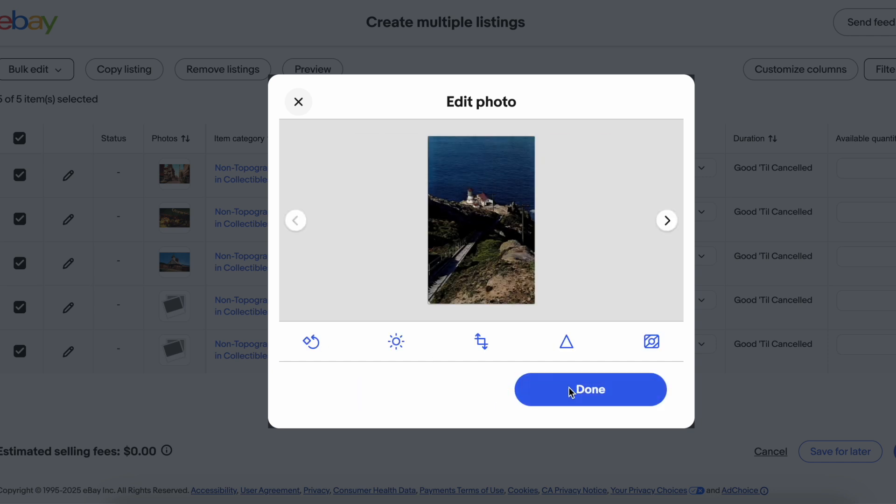
left_click(570, 390)
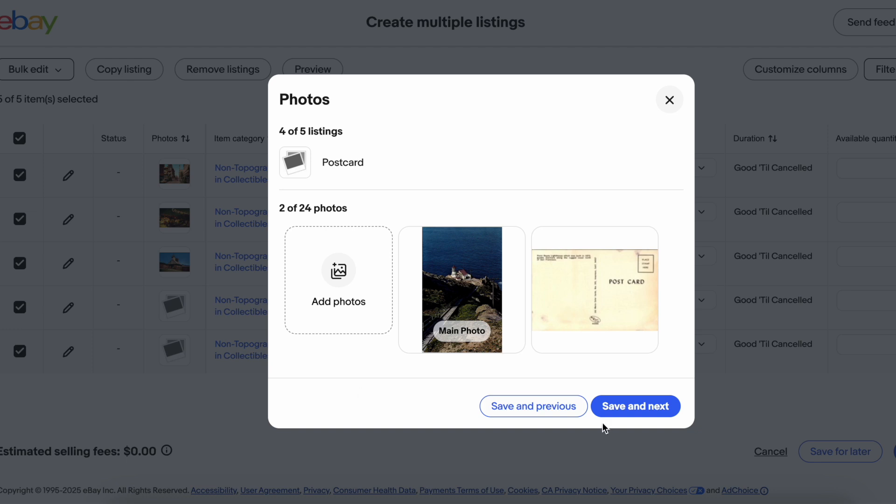
left_click(637, 412)
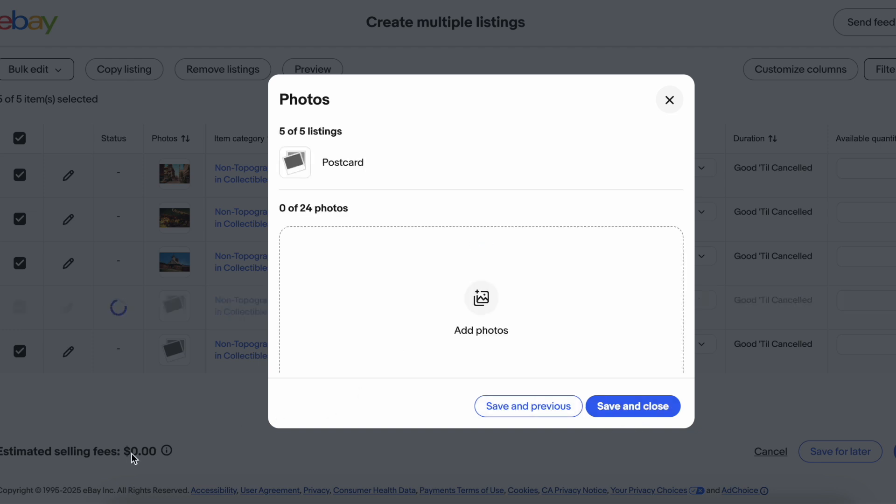
Step: Add beach scan Document_20250530_0009.jpg and its matching back scan to the fifth listing, then save and close the photo editor
left_click(122, 496)
scroll(640, 232, "down", 5)
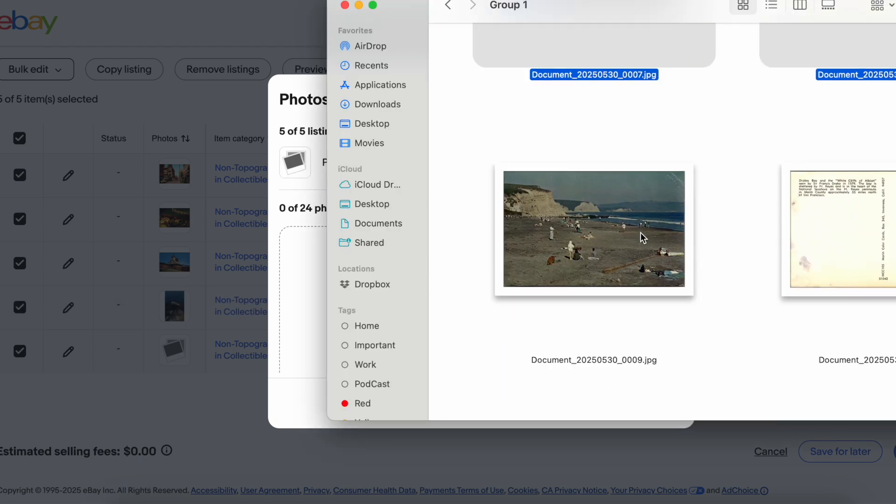
left_click(640, 233)
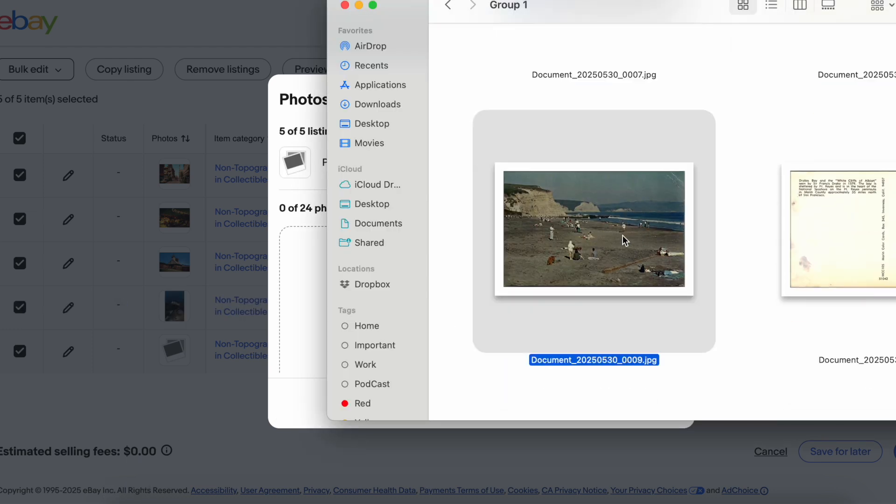
left_click(812, 215, "super")
left_click_drag(692, 204, 311, 331)
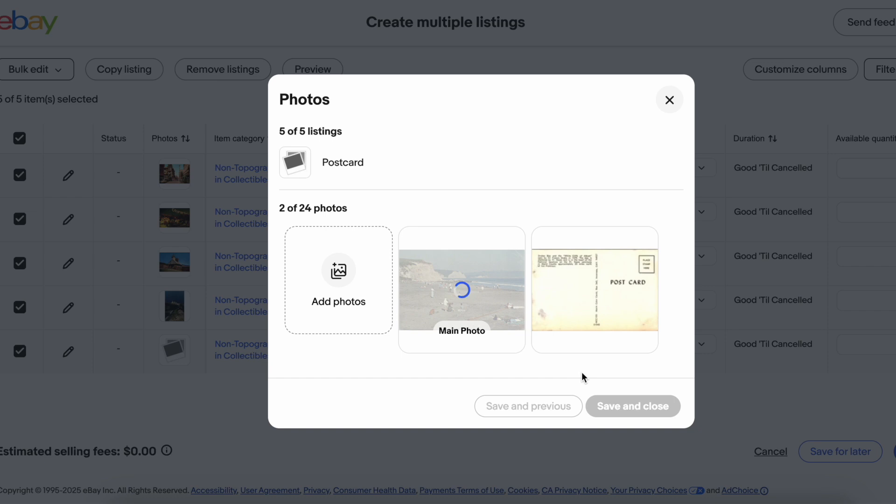
left_click(614, 408)
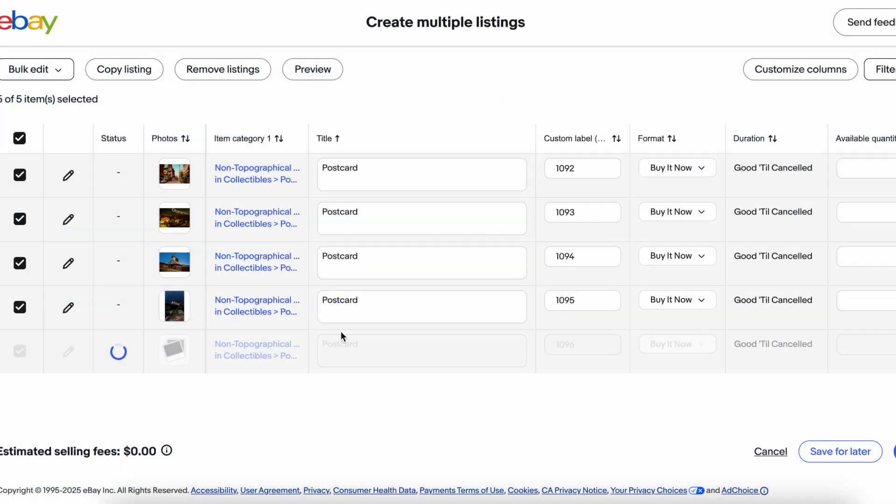
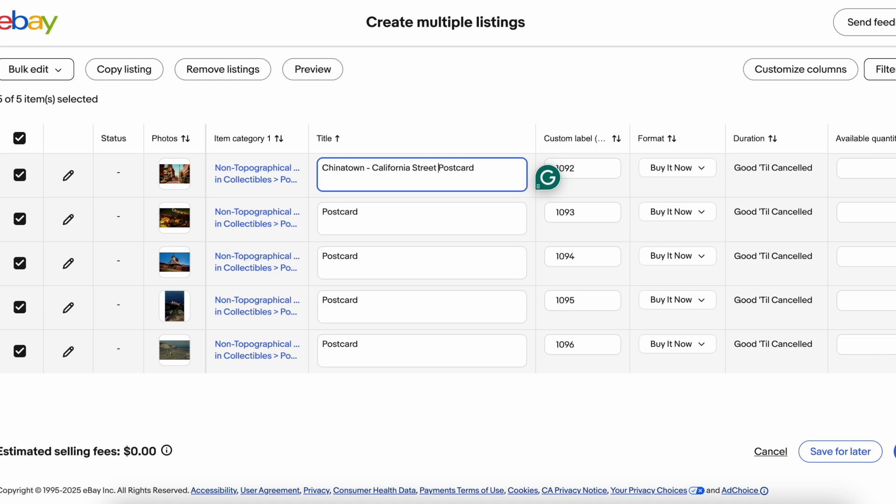
Step: Extend the first listing's title before "Postcard" with "- Grant Avenue - San Francisco - CA -"
type("G")
key("BackSpace")
type("- Grant Avenue - San Franc")
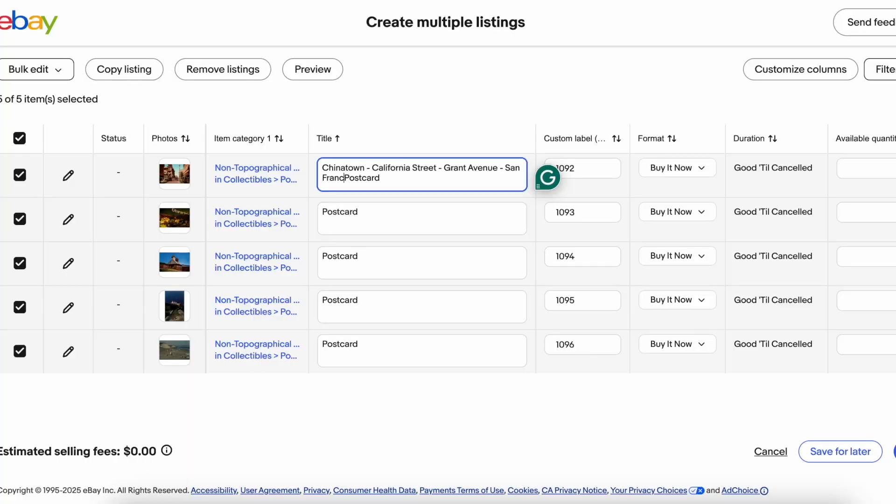
type("isco - CA -")
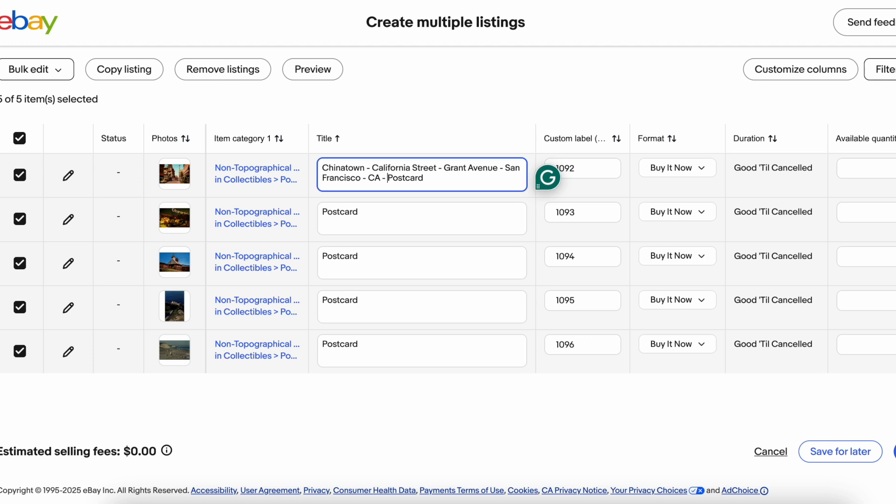
Step: Replace the dashes after "CA", "San Francisco" and "Chinatown" in the first listing's title with commas
type("Caa")
key("BackSpace")
key("BackSpace")
key("BackSpace")
key("BackSpace")
key("BackSpace")
key("BackSpace")
type(",")
key("Left")
key("Left")
key("Left")
key("BackSpace")
key("BackSpace")
type(",")
key("Up")
key("BackSpace")
key("BackSpace")
type(",")
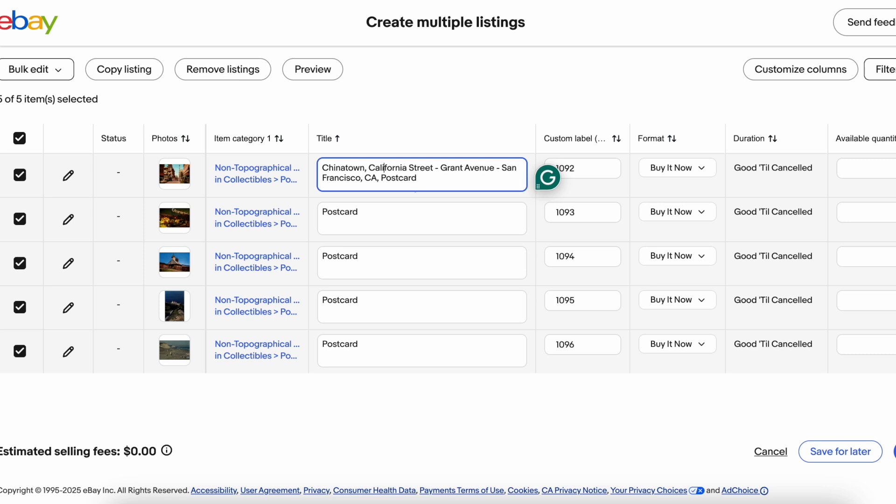
Step: Replace the dash after "California Street" with a comma and shorten "Grant Avenue -" to "Grant Ave." in the first title
key("Right")
key("Right")
key("Right")
key("Right")
key("Right")
key("Right")
key("Right")
key("Right")
key("Right")
key("BackSpace")
key("BackSpace")
type(",")
key("Right")
key("Right")
key("Right")
key("Right")
key("Right")
key("Right")
key("Right")
key("Right")
key("Right")
key("Right")
key("Right")
key("Right")
key("Right")
key("BackSpace")
key("BackSpace")
key("BackSpace")
type(".")
key("BackSpace")
key("BackSpace")
Step: Insert "Kathay -" before "Postcard" in the first listing's title
key("Left")
key("Left")
key("Left")
key("Left")
key("Left")
key("Left")
key("Left")
key("Left")
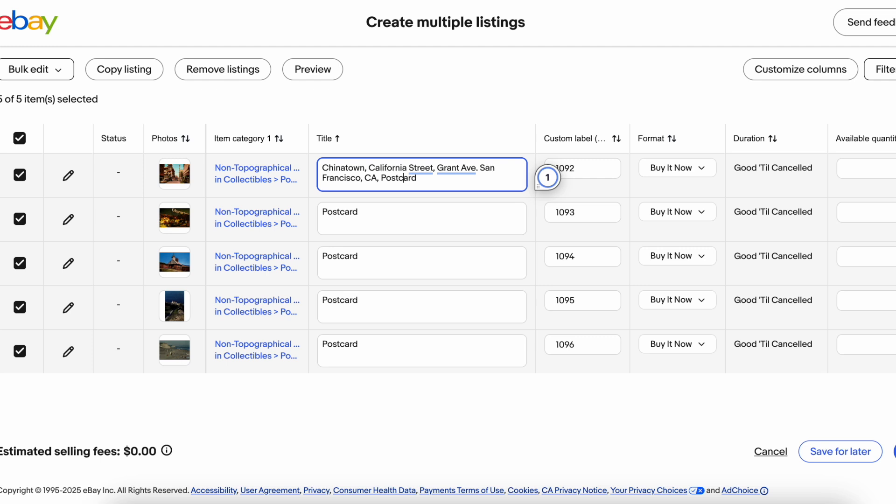
type("Kathay Hous")
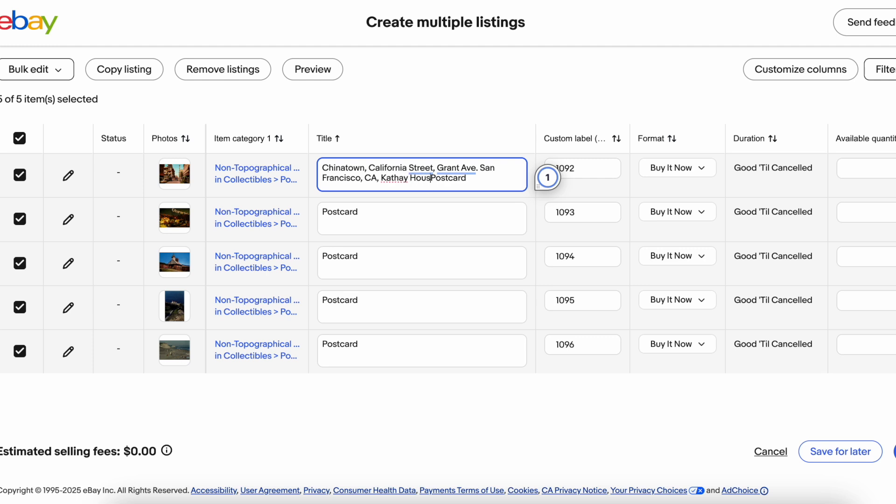
key("BackSpace")
key("BackSpace")
key("BackSpace")
key("BackSpace")
type("-")
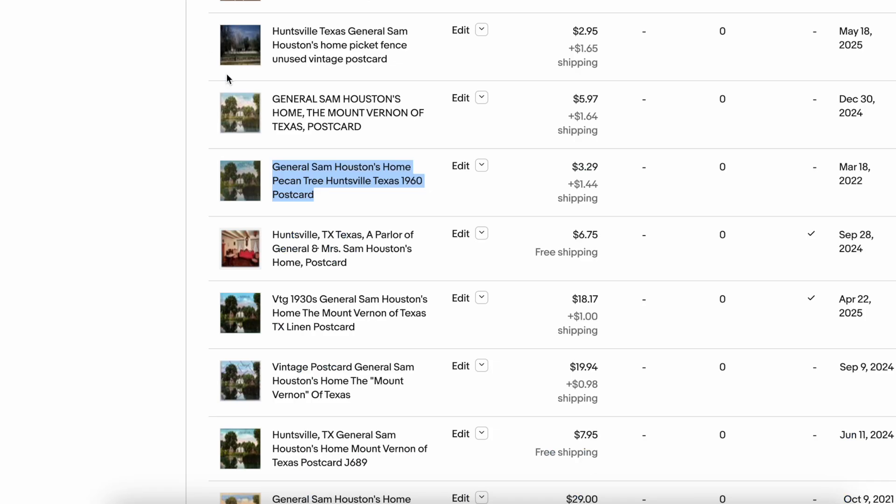
Step: Reuse the title's opening words to search Seller Hub product research for "Chinatown, California Street, Grant Ave Postcard" over the last 3 years
scroll(236, 88, "up", 15)
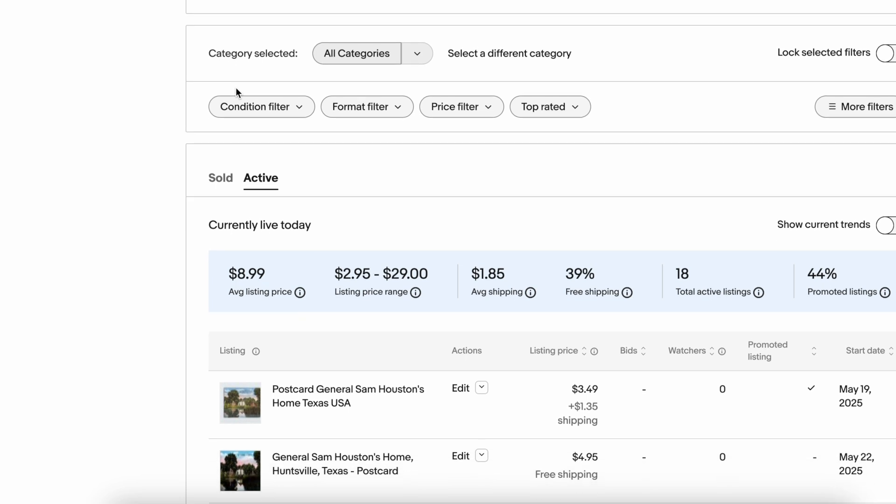
scroll(236, 89, "down", 5)
scroll(260, 125, "up", 10)
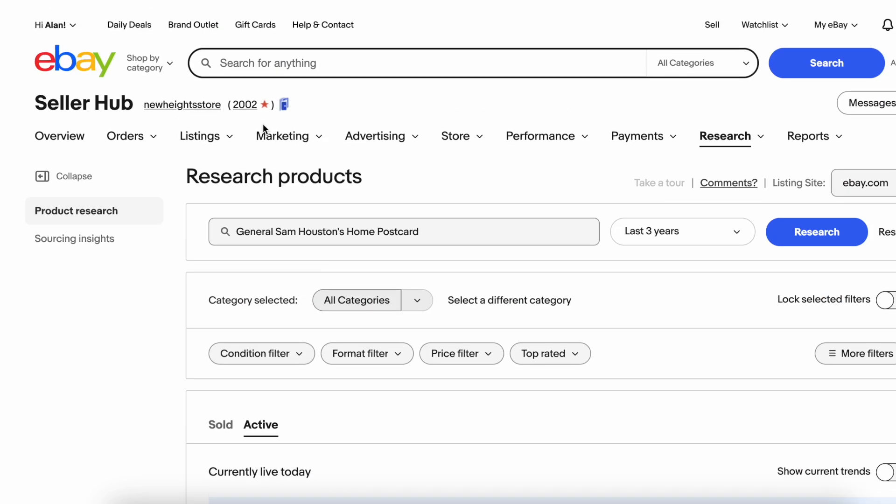
left_click(412, 223)
left_click_drag(376, 223, 186, 212)
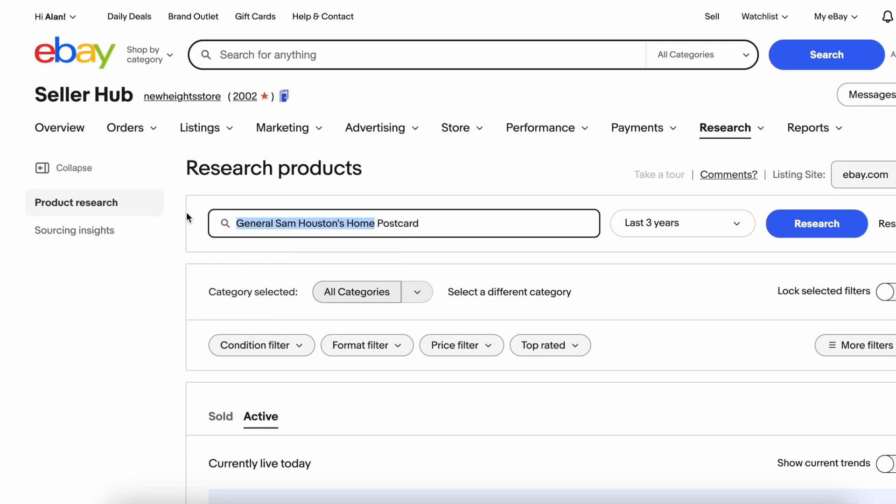
key("BackSpace")
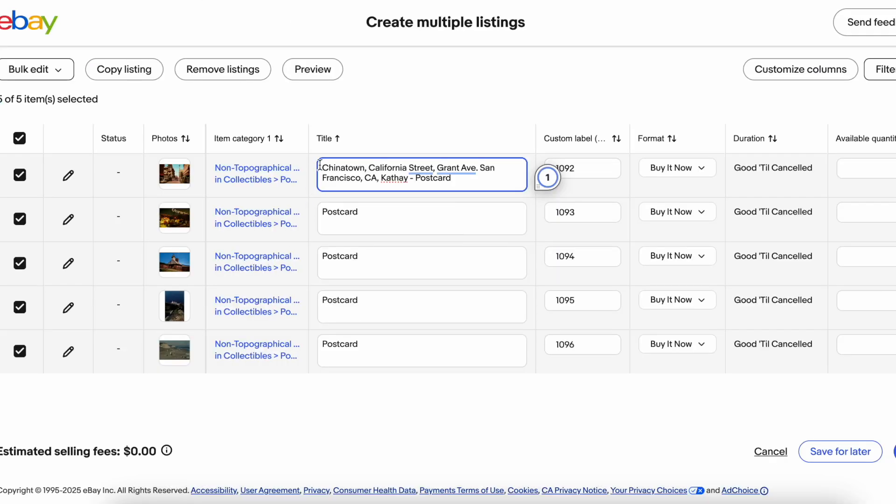
left_click_drag(322, 168, 471, 171)
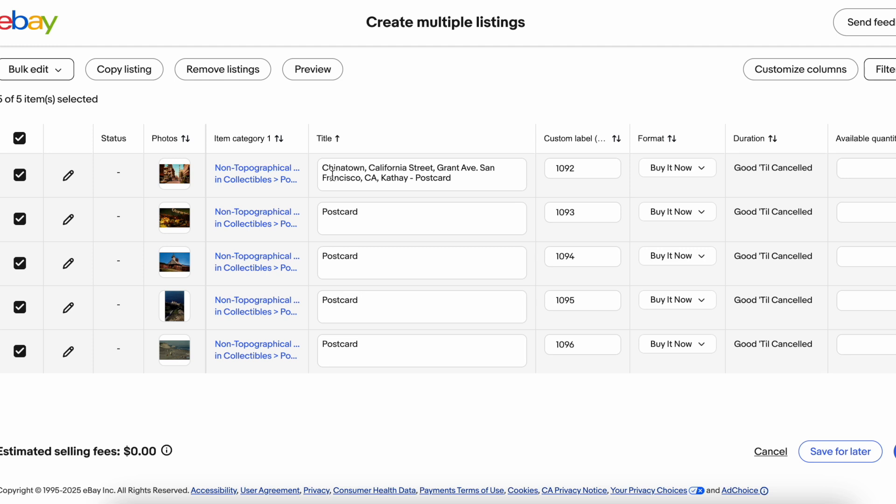
left_click_drag(322, 168, 476, 167)
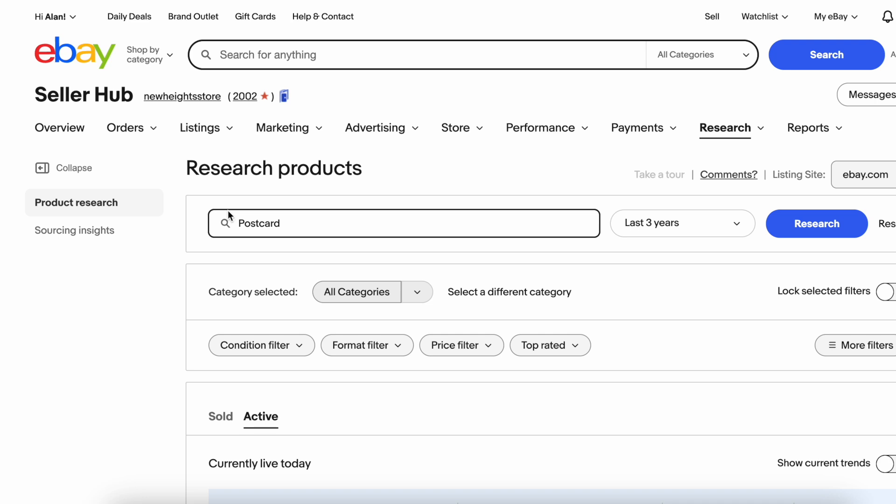
type("Chinatown, California Street, Grant Ave")
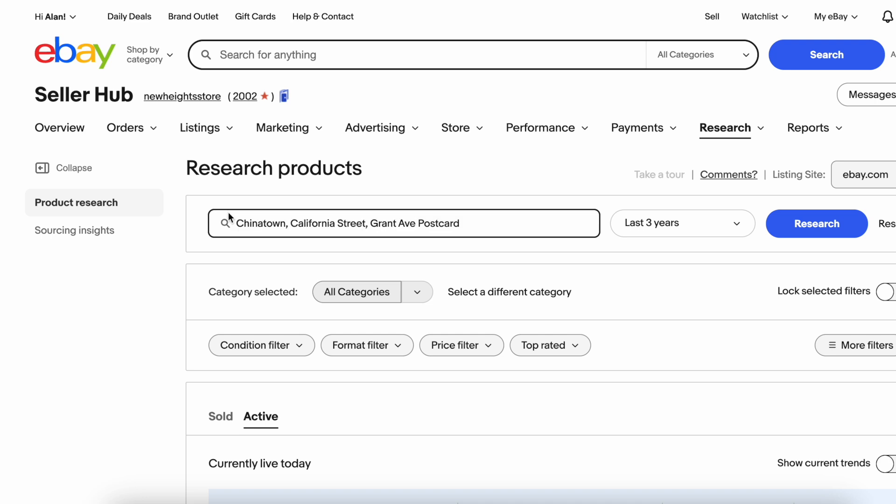
key("Return")
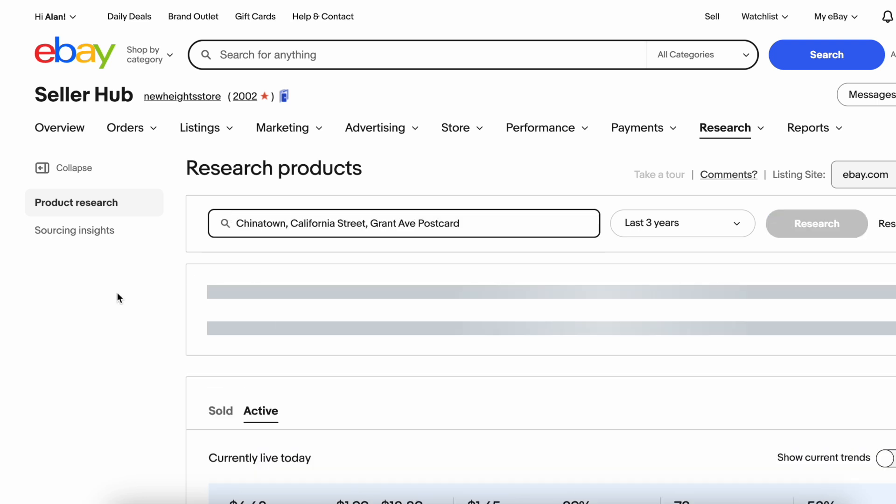
Step: Enlarge the photos of the linen restaurants, 1950s Main Street Shops and Trolley 1960 active listings to compare with the postcard
scroll(119, 297, "down", 5)
scroll(119, 298, "down", 4)
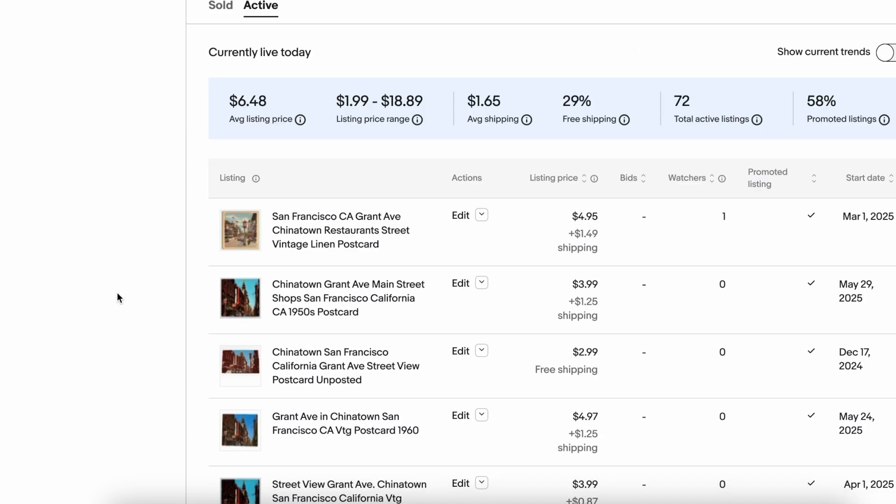
left_click(232, 242)
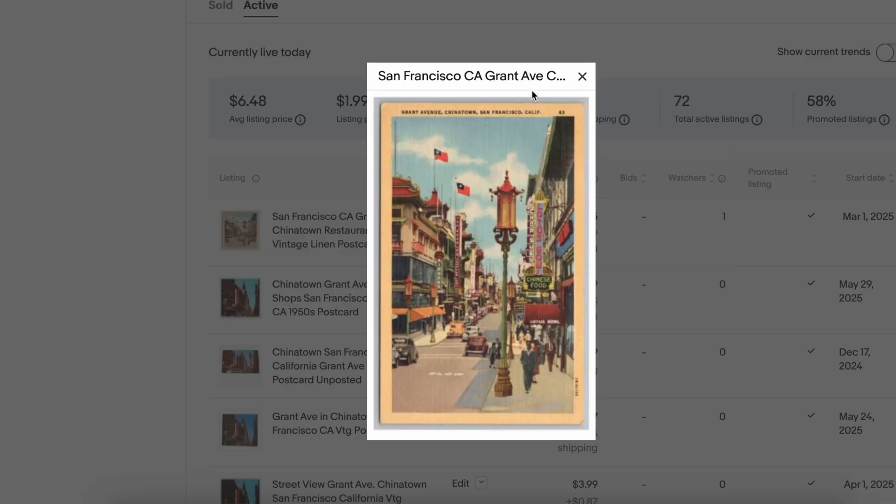
left_click(582, 77)
scroll(233, 260, "down", 2)
left_click(235, 192)
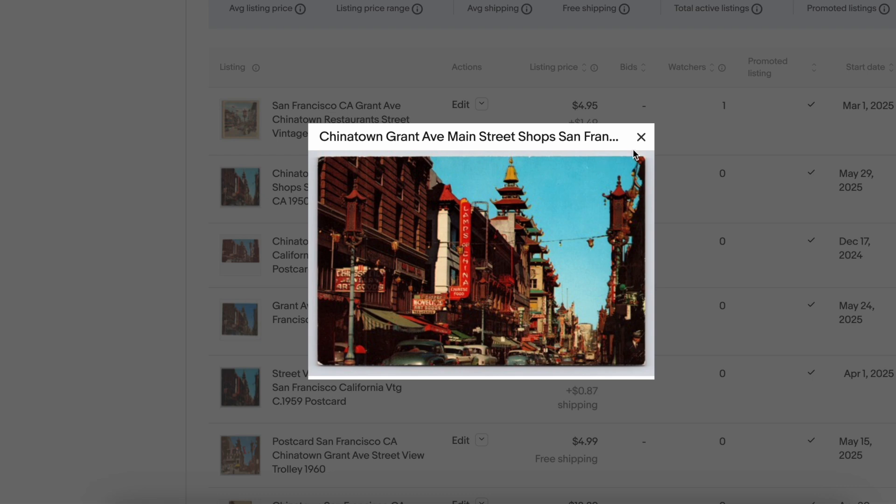
left_click(640, 137)
scroll(280, 311, "down", 3)
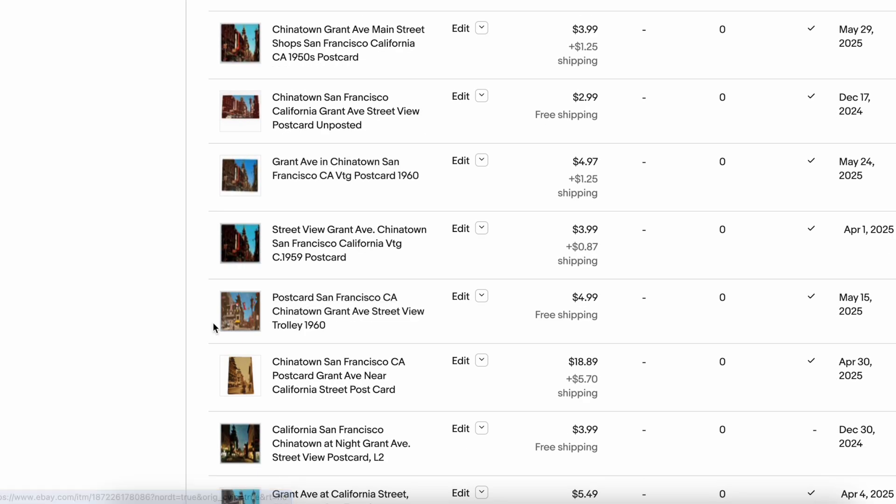
left_click(229, 318)
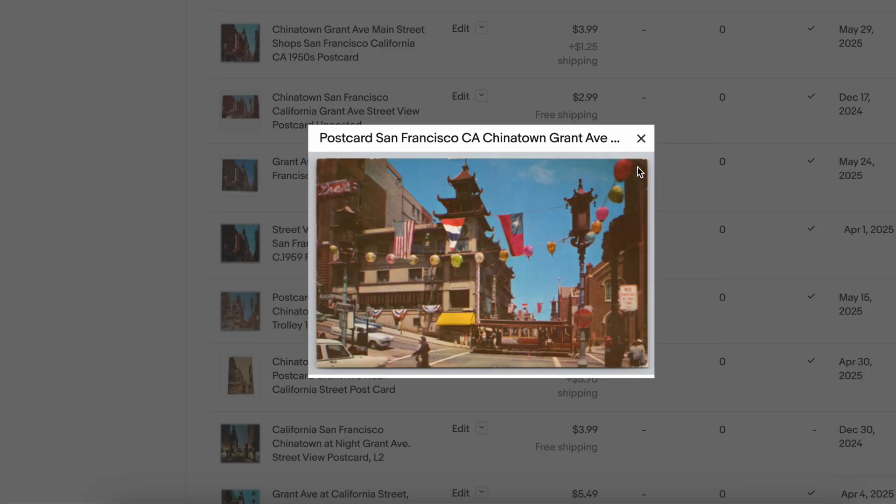
left_click(641, 139)
Step: Examine the remaining active Chinatown listings and their prices, checking the photo of the "Near California Street" postcard
scroll(307, 304, "down", 3)
scroll(308, 303, "down", 4)
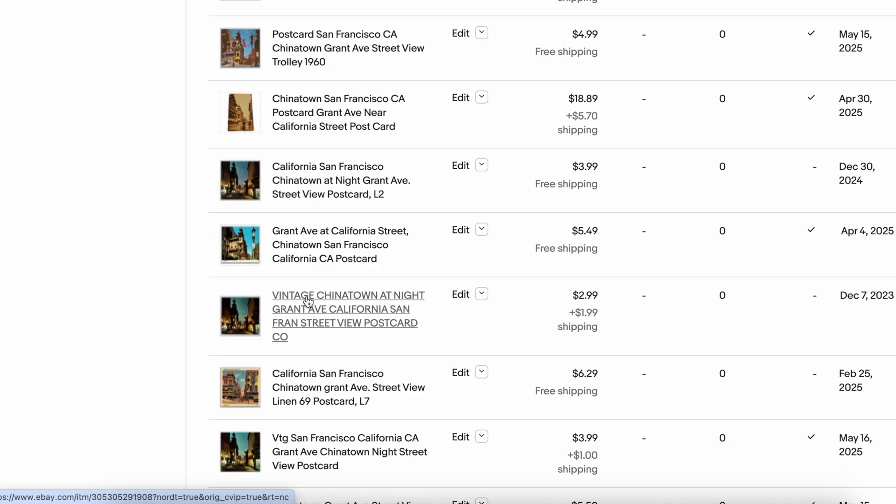
scroll(308, 302, "down", 2)
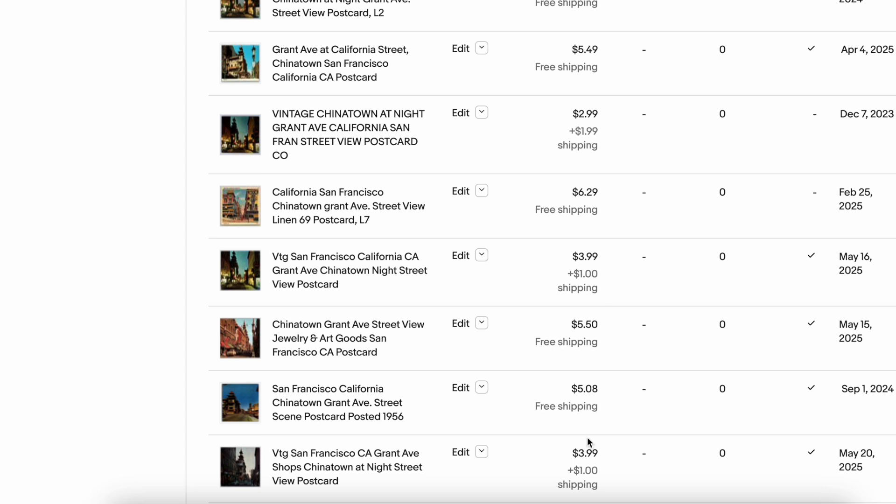
scroll(565, 224, "up", 4)
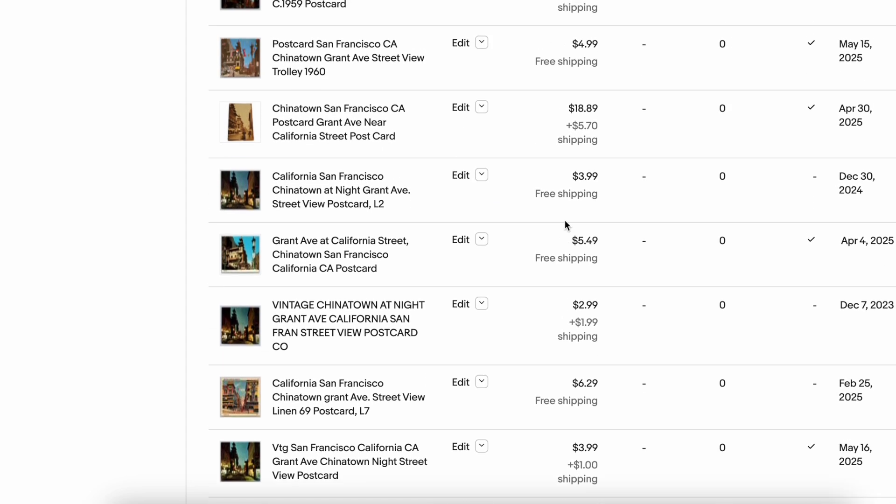
scroll(564, 225, "up", 3)
left_click(236, 266)
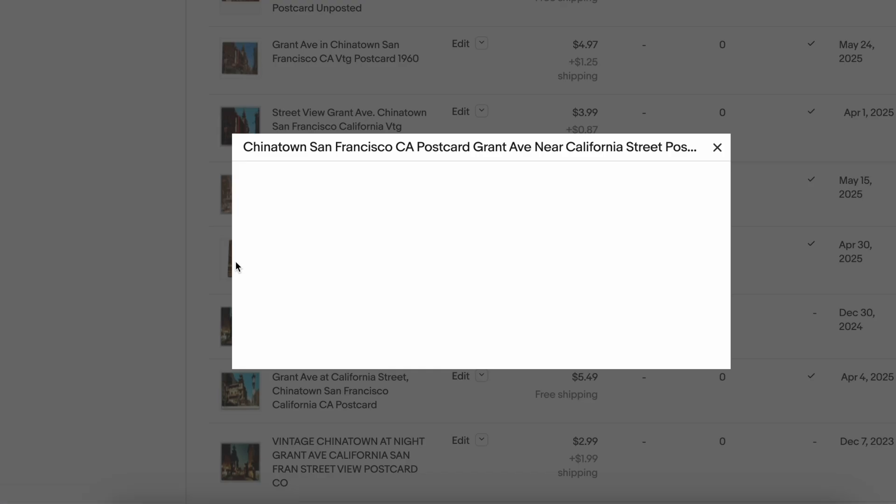
left_click(640, 75)
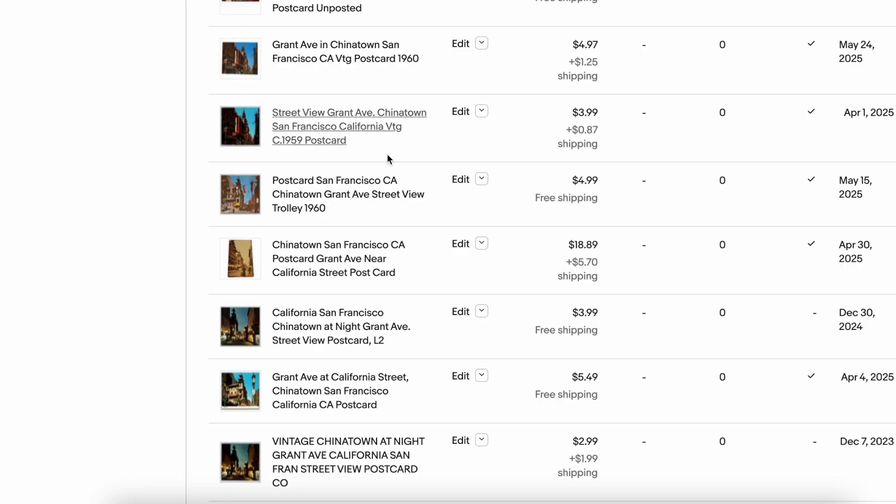
scroll(387, 154, "up", 10)
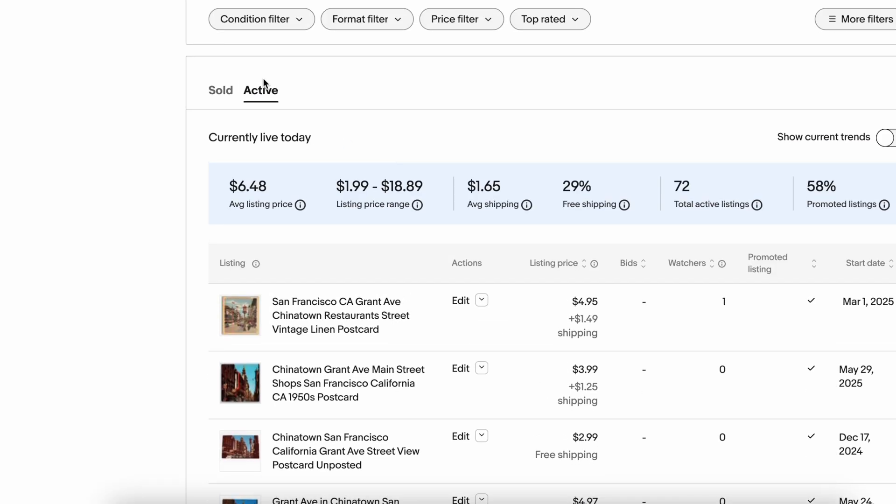
scroll(333, 312, "down", 3)
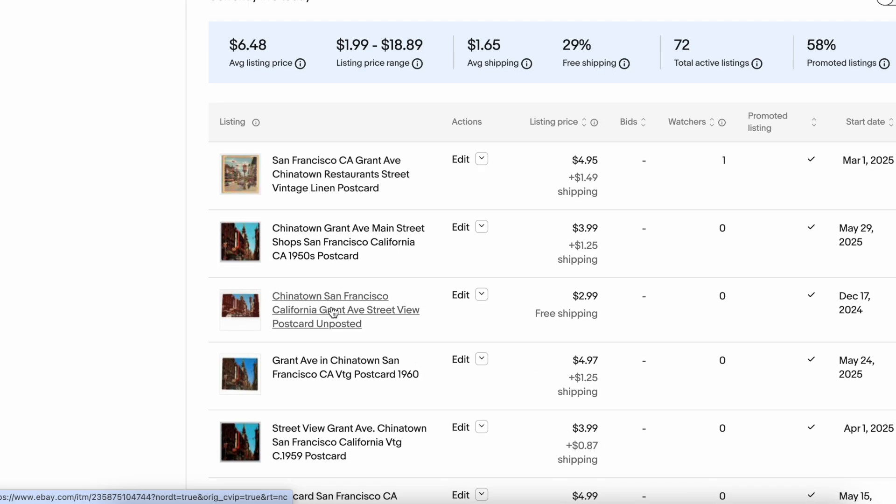
scroll(333, 312, "down", 12)
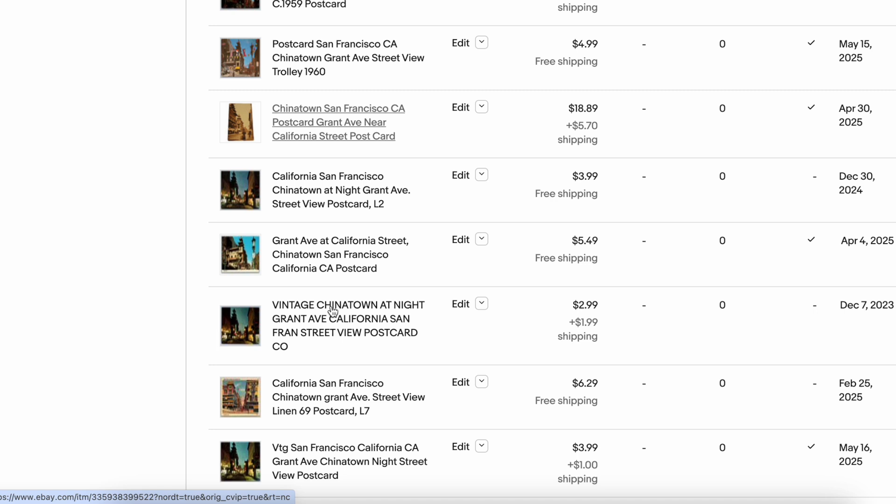
scroll(333, 312, "down", 18)
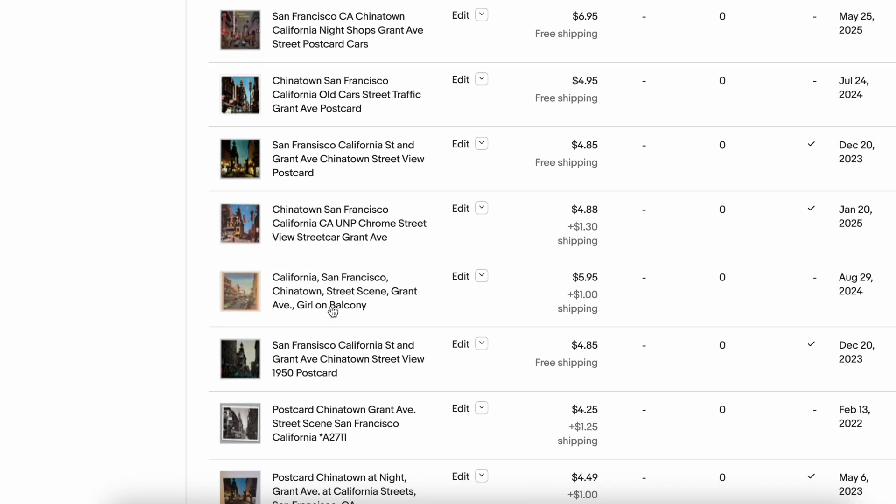
scroll(332, 311, "up", 20)
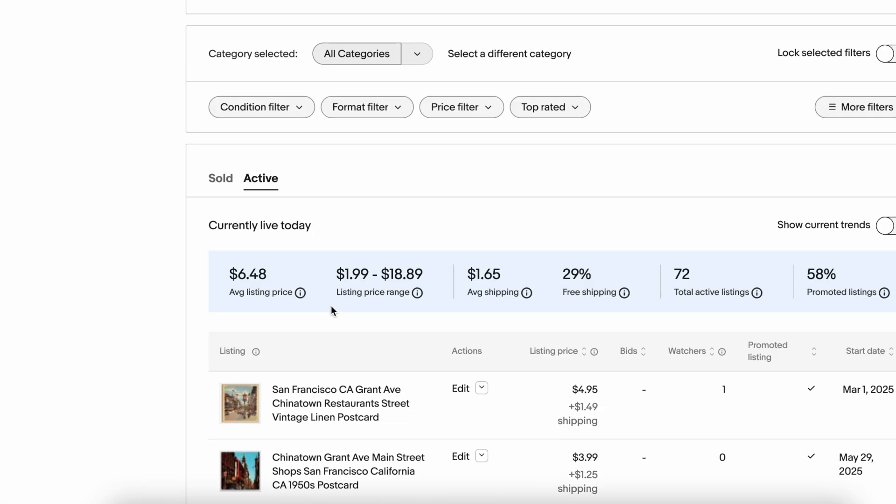
scroll(251, 161, "up", 3)
scroll(210, 306, "down", 4)
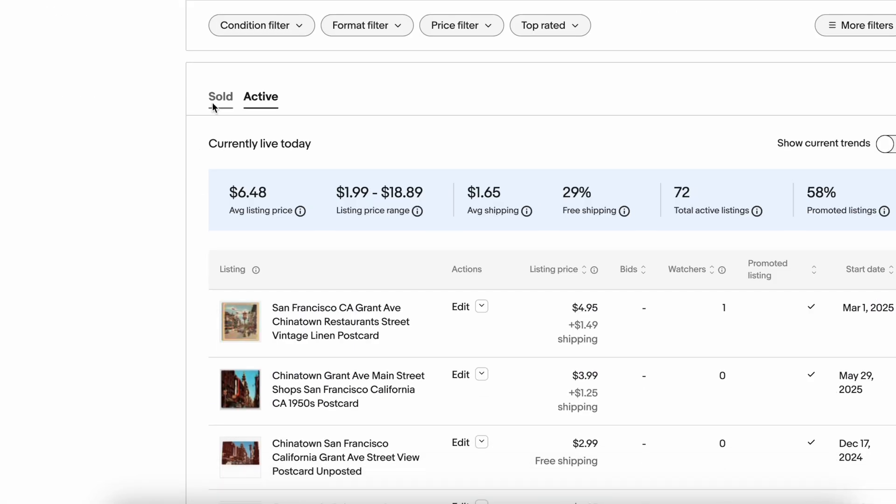
Step: Switch the research results to sold items and examine the sold listings, their prices and the average sold price chart
left_click(214, 98)
scroll(382, 145, "up", 3)
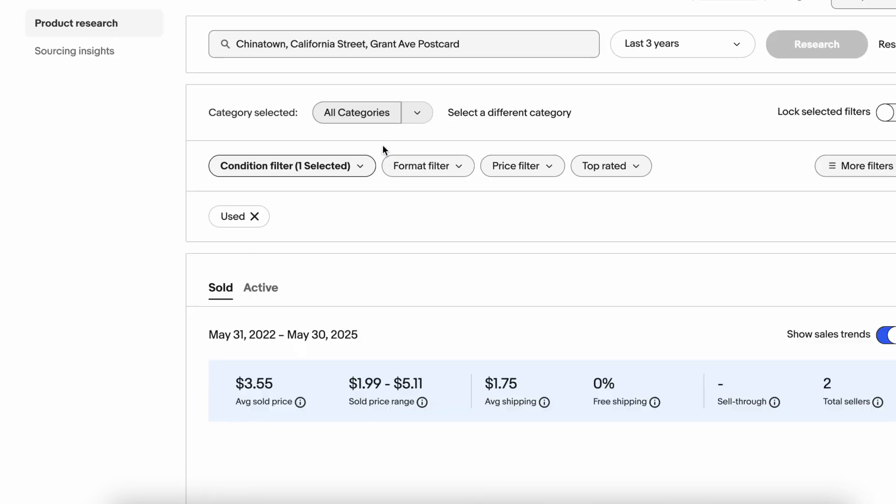
scroll(382, 145, "up", 1)
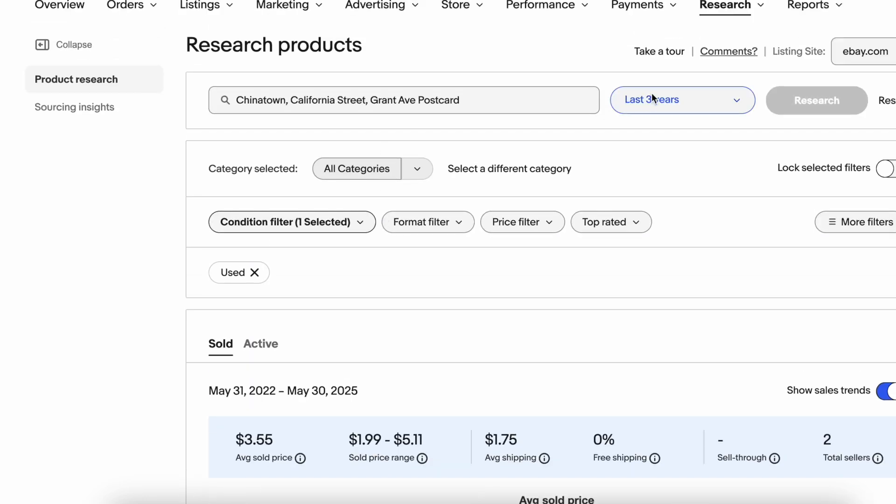
scroll(451, 325, "down", 5)
scroll(345, 314, "down", 5)
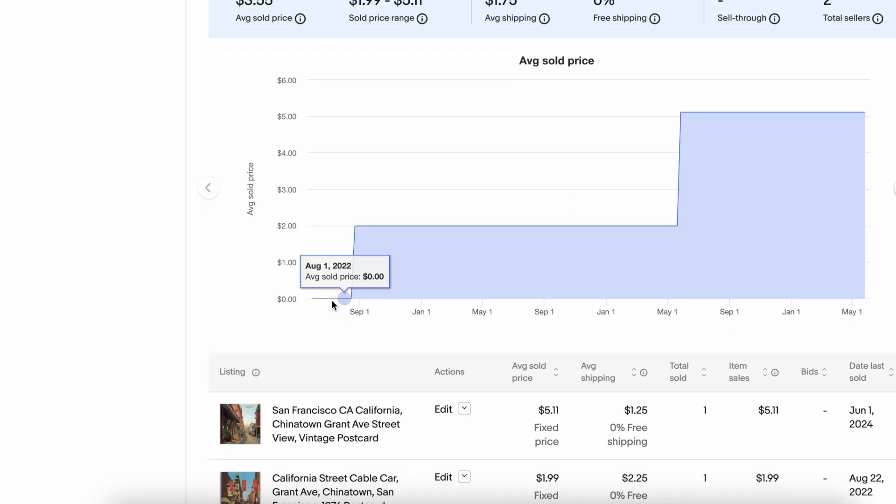
scroll(262, 252, "down", 1)
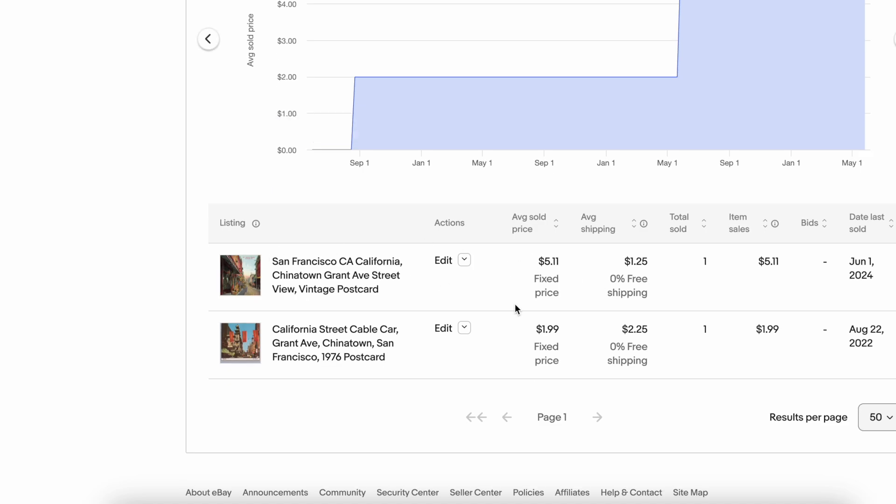
scroll(516, 313, "up", 5)
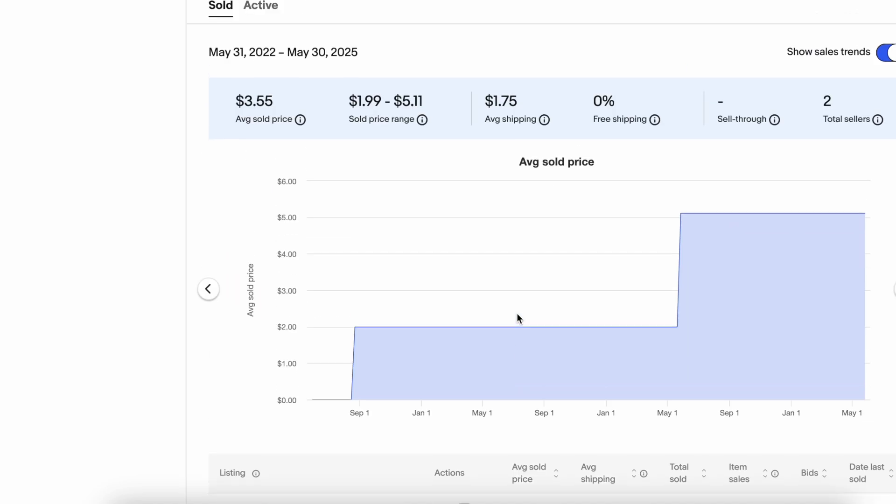
Step: Switch the research results to active items and review the Chinatown Grant Ave postcard listings and their prices
left_click(261, 39)
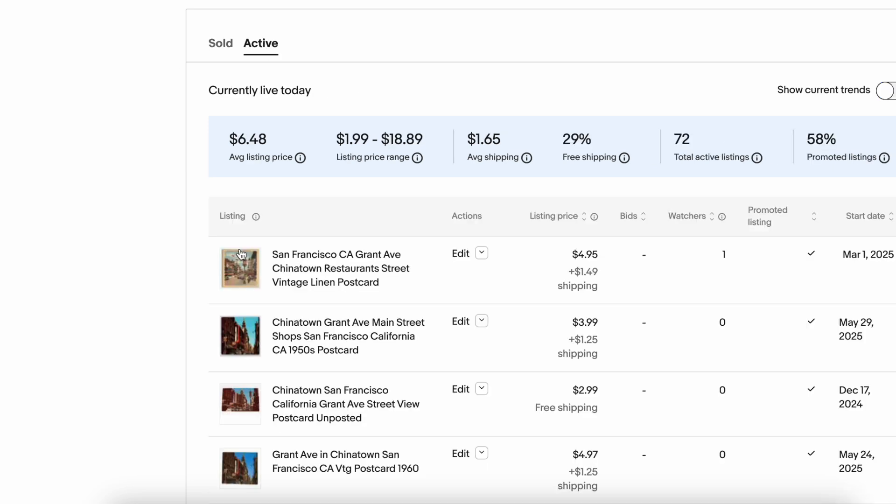
scroll(241, 254, "down", 1)
scroll(240, 252, "down", 6)
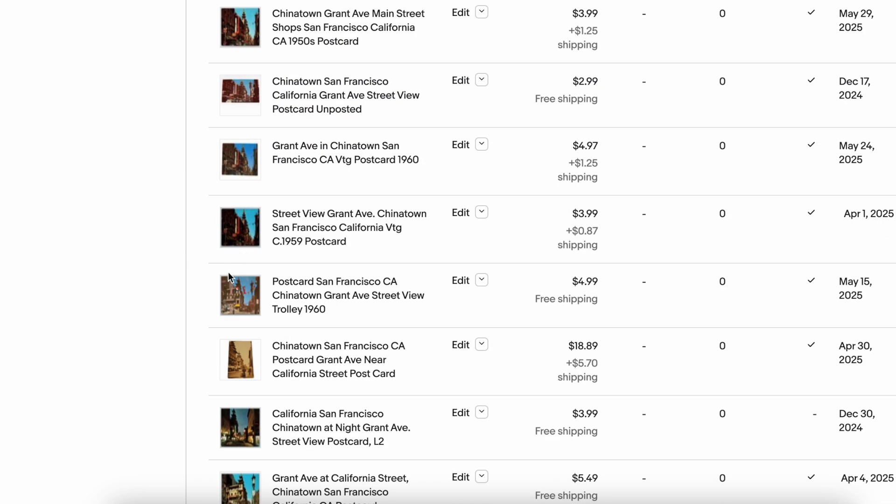
scroll(178, 263, "down", 3)
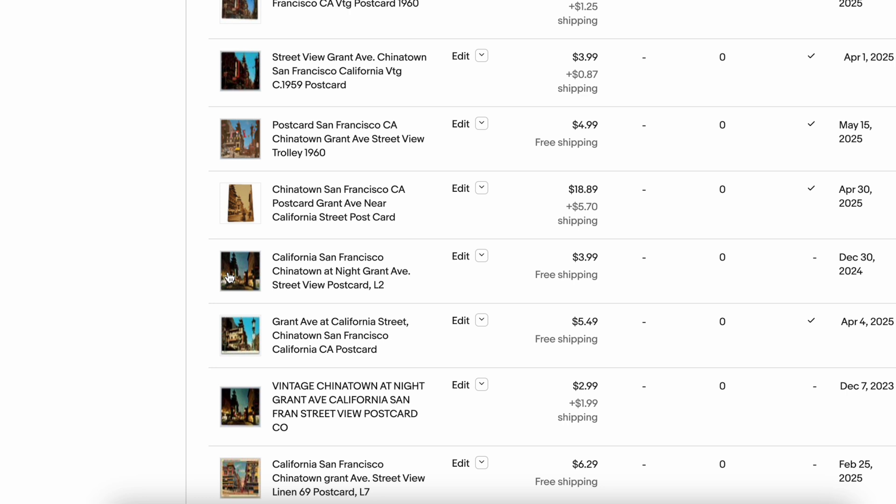
scroll(230, 277, "down", 2)
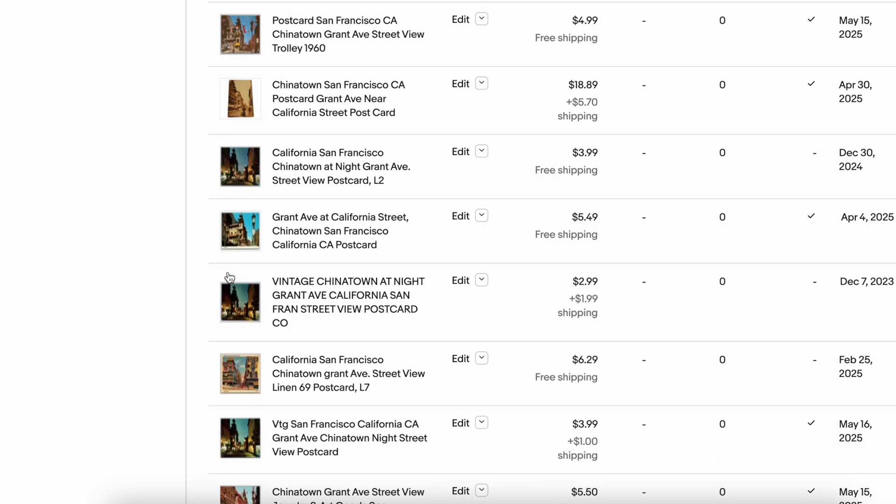
scroll(437, 328, "down", 19)
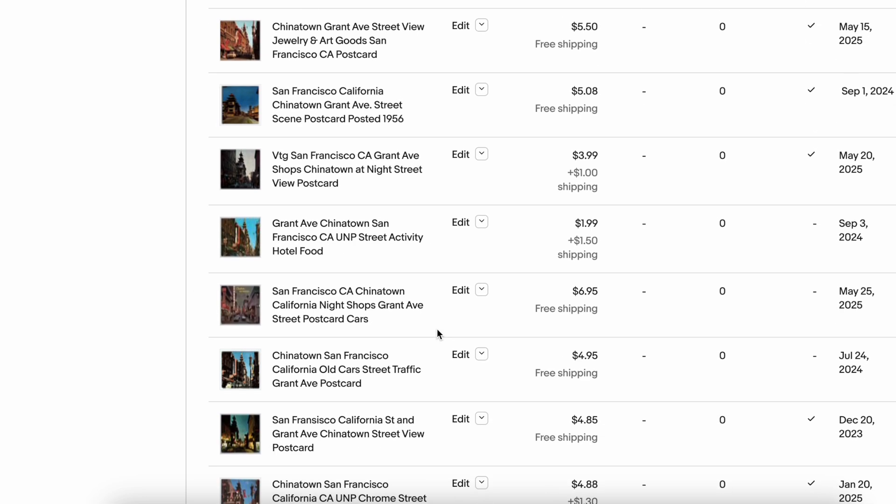
scroll(437, 328, "up", 20)
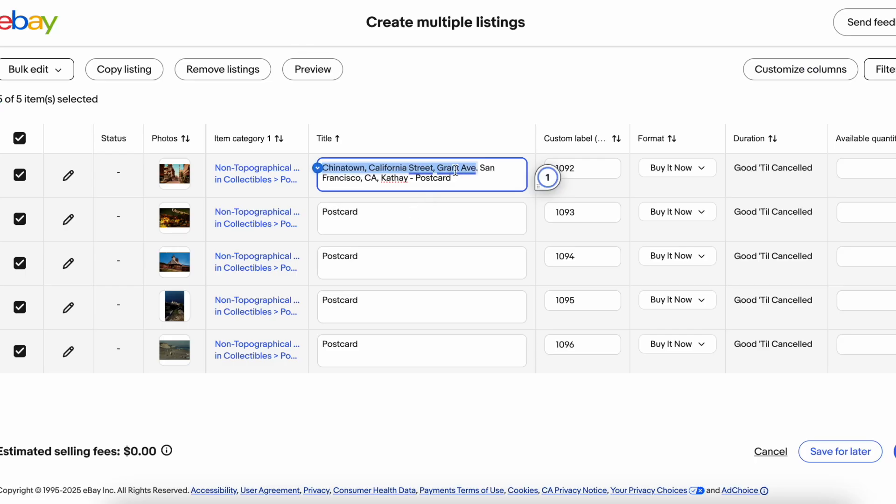
Step: Set the Buy It Now price of the Chinatown postcard listing, custom label 1092, to $4.95
left_click(455, 172)
scroll(455, 171, "right", 5)
left_click(683, 176)
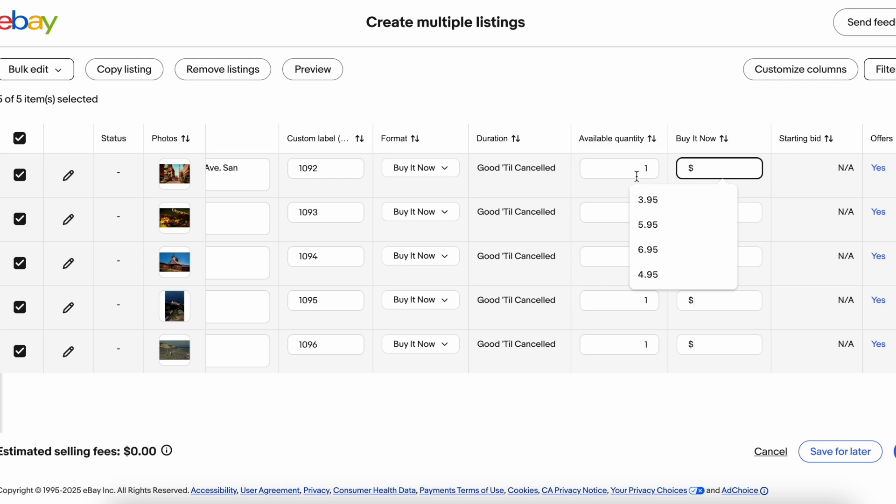
type("3.95")
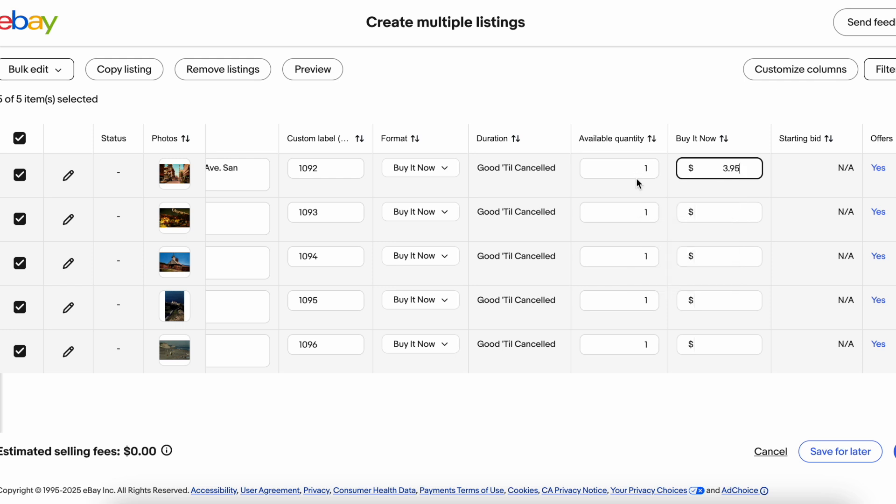
left_click(728, 168)
key("BackSpace")
type("4")
left_click(619, 174)
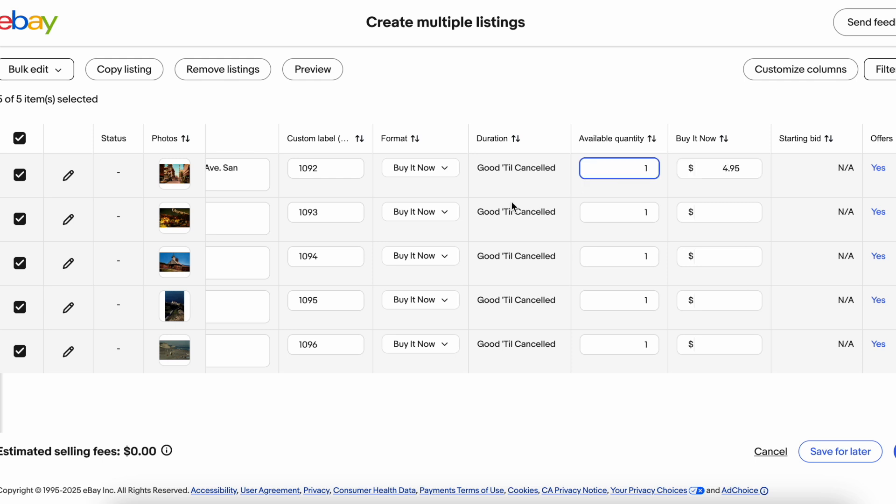
Step: Title listing 1093 "Ghirardelli Square - San Francisco, California CA - Shopping Center - Postcard"
scroll(511, 200, "left", 5)
left_click(324, 209)
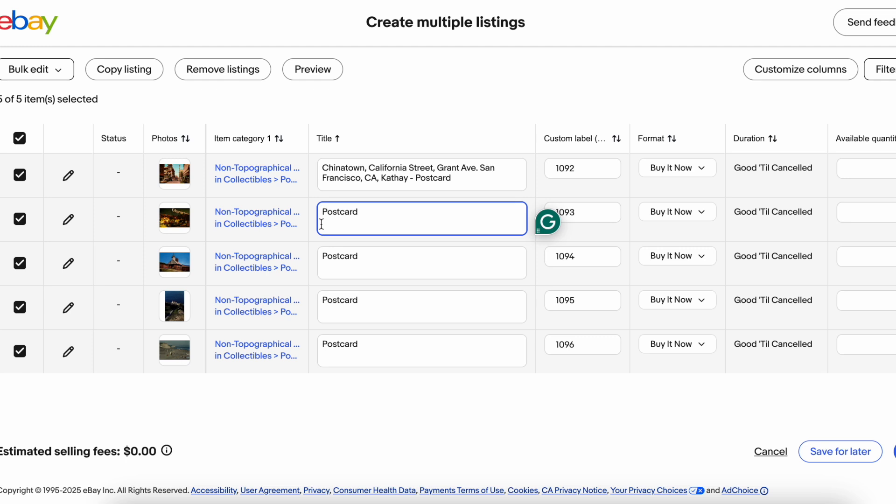
scroll(321, 223, "right", 5)
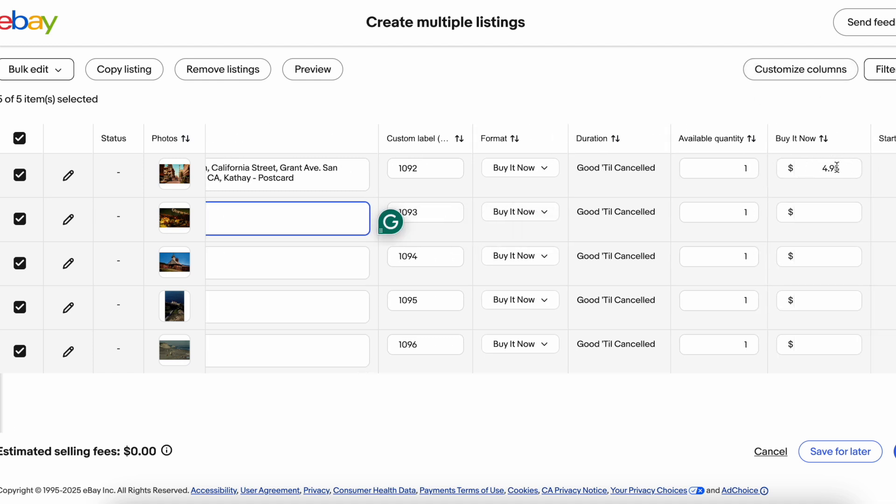
scroll(799, 172, "left", 5)
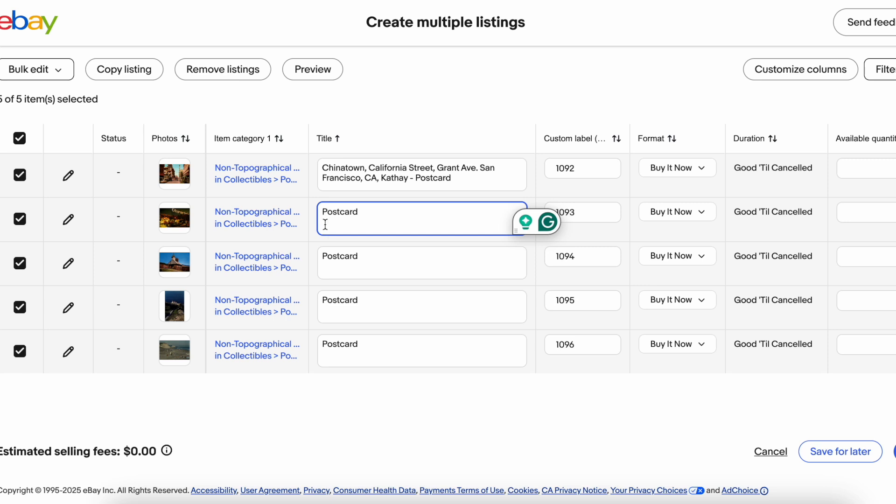
type("Ghirar")
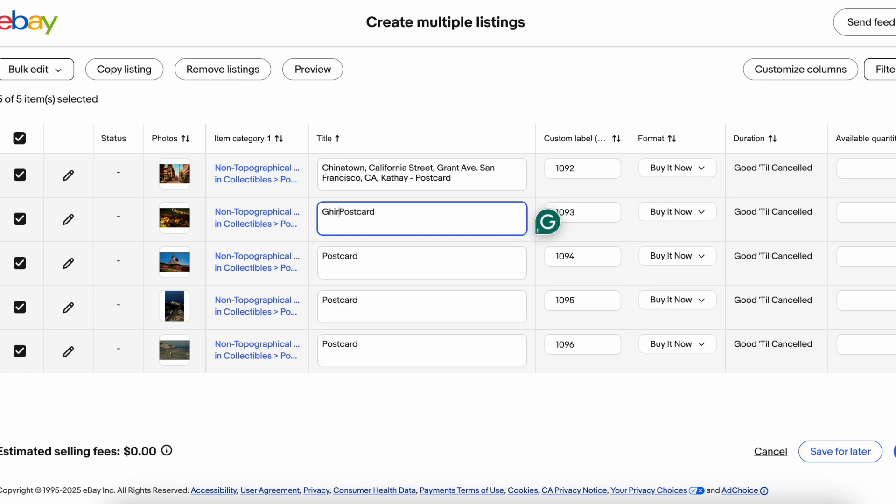
type("delli Square")
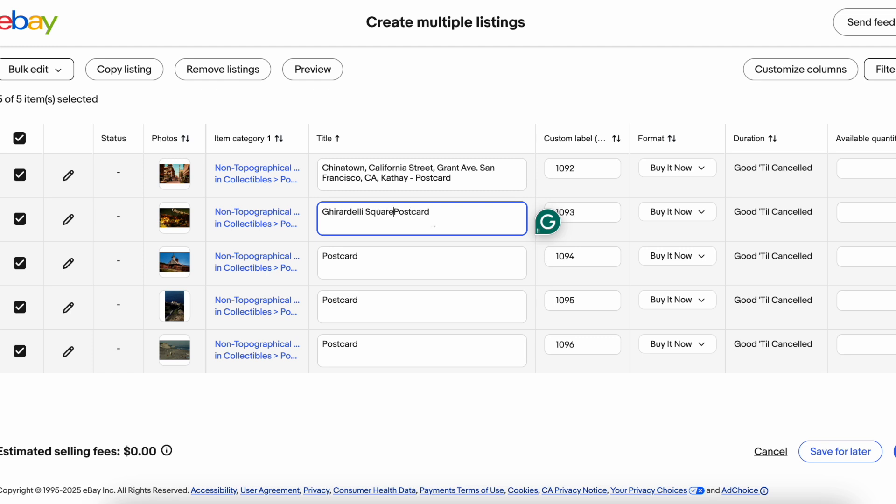
type(" - San Franc")
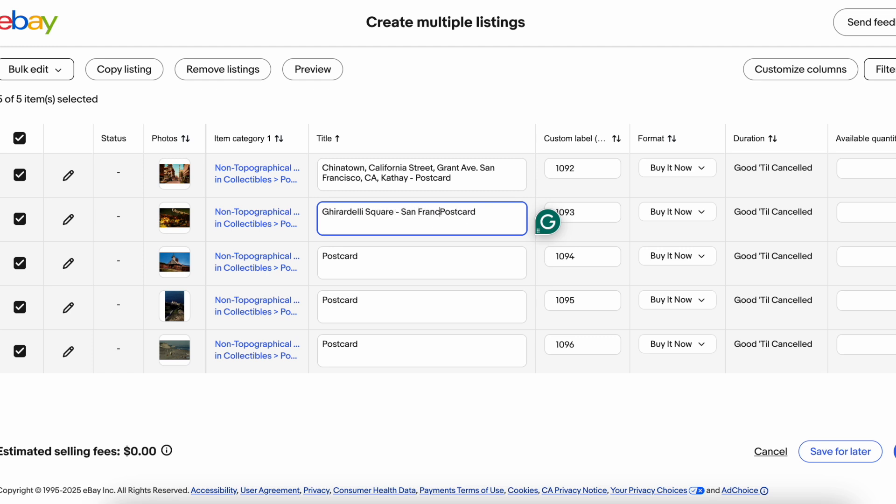
type("isco, California CA -")
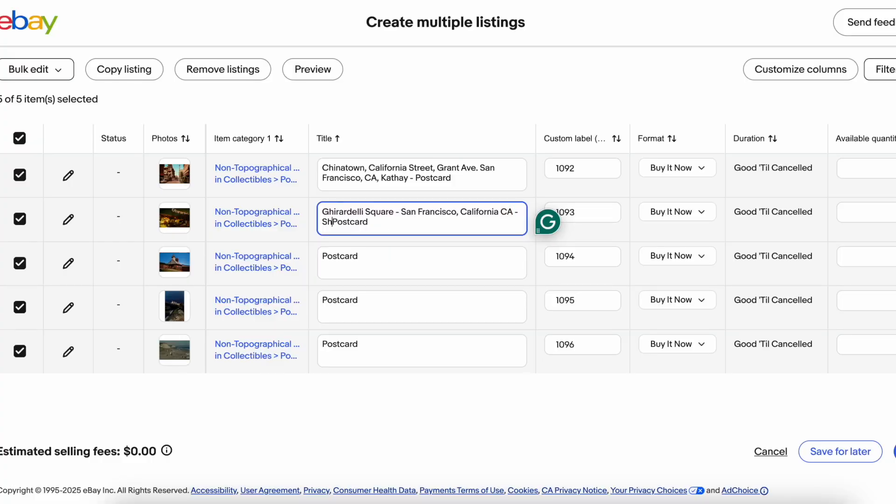
type("opping Center - ")
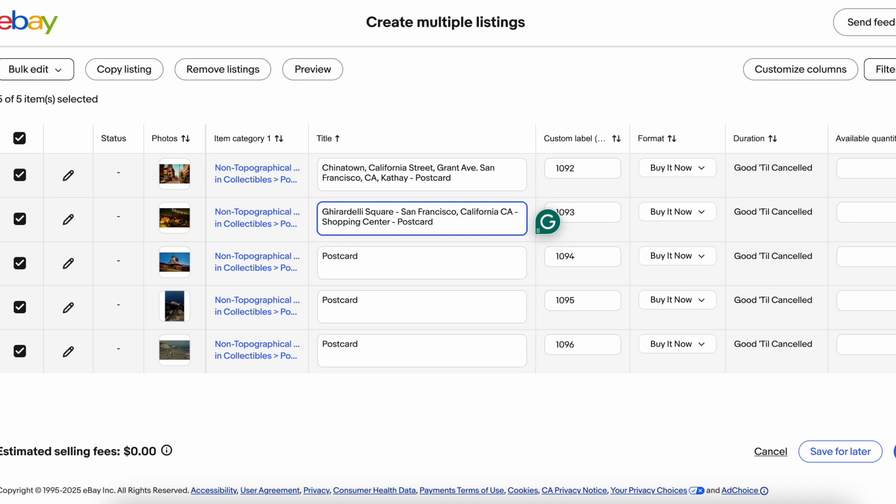
type("V")
key("BackSpace")
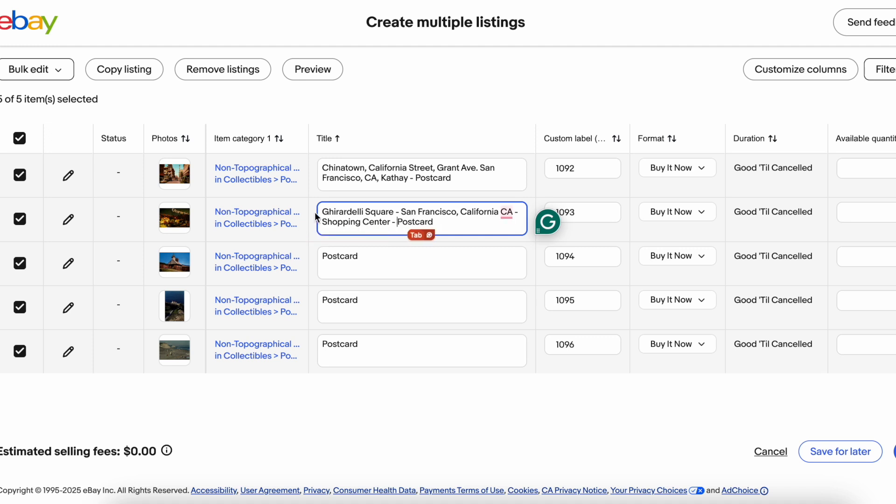
Step: Reuse the new title's opening words to search Seller Hub product research for "Ghirardelli Square - San Francisco, California CA Postcard"
left_click_drag(315, 212, 513, 213)
key("ctrl+c")
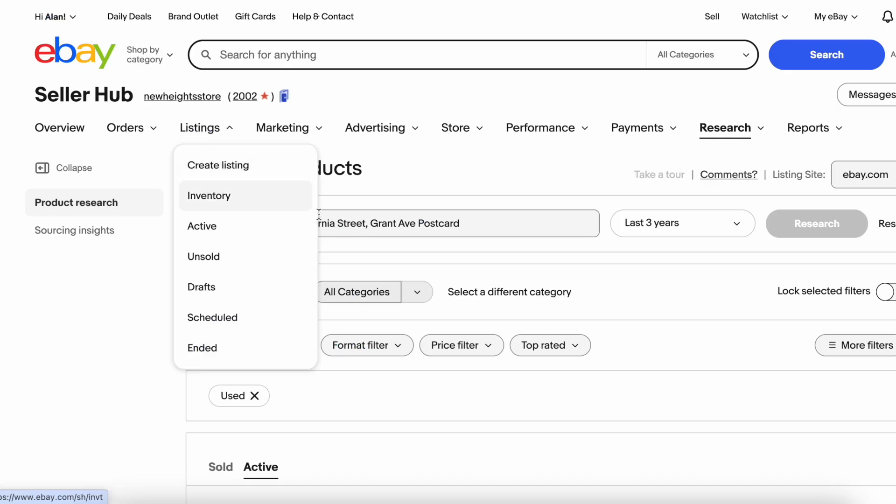
left_click_drag(416, 223, 233, 224)
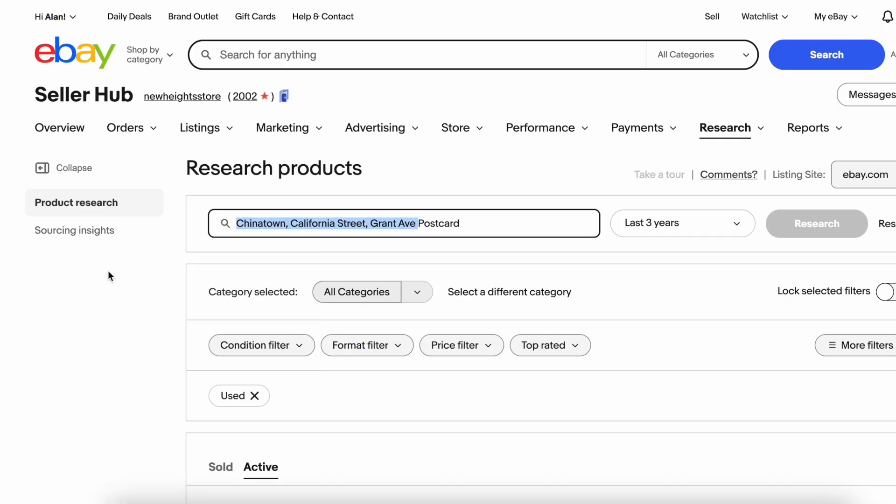
key("ctrl+v")
key("Return")
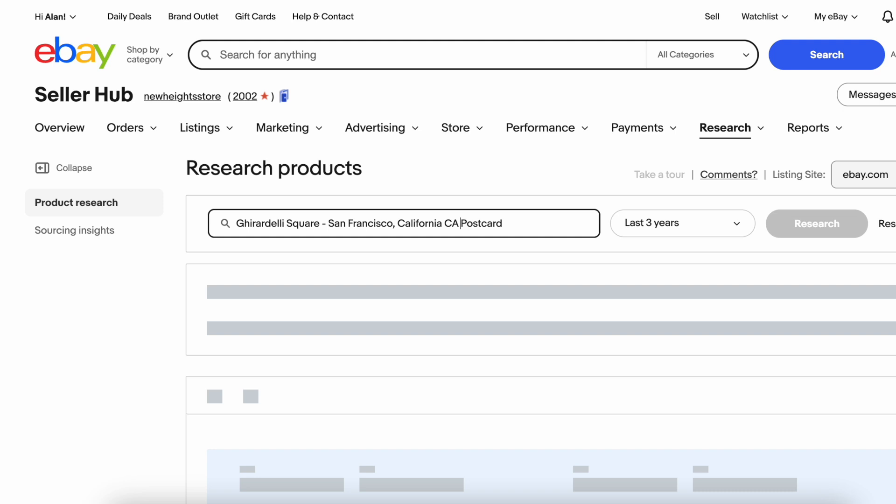
key("Return")
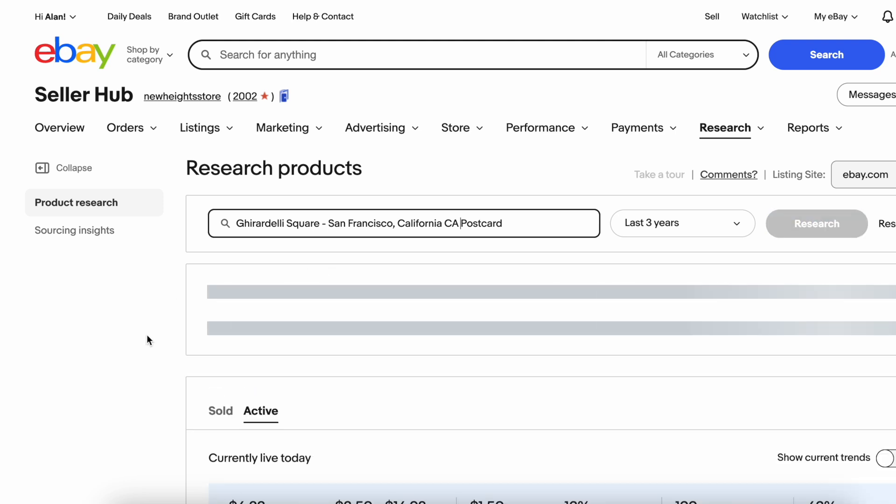
Step: Enlarge the photos of the first Ghirardelli Square, Fishermans Wharf and Glamorous Ghirardelli Square active listings to compare with the postcard
scroll(147, 335, "down", 5)
scroll(146, 340, "down", 2)
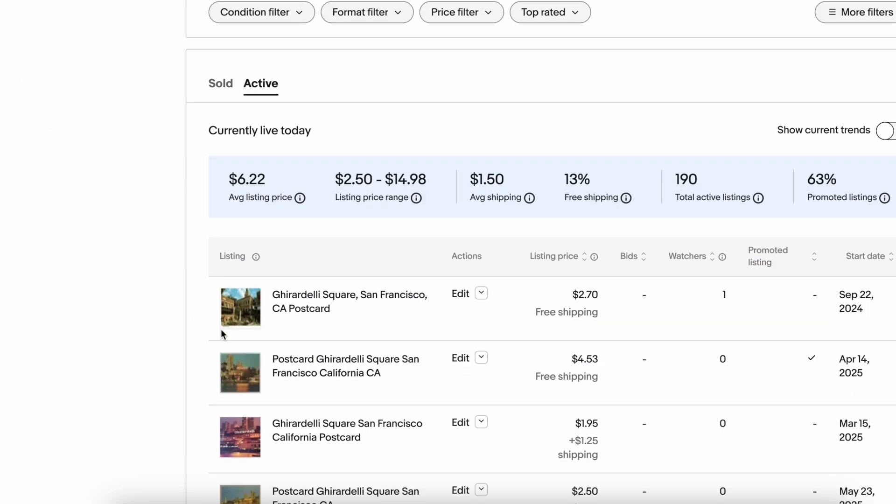
left_click(234, 308)
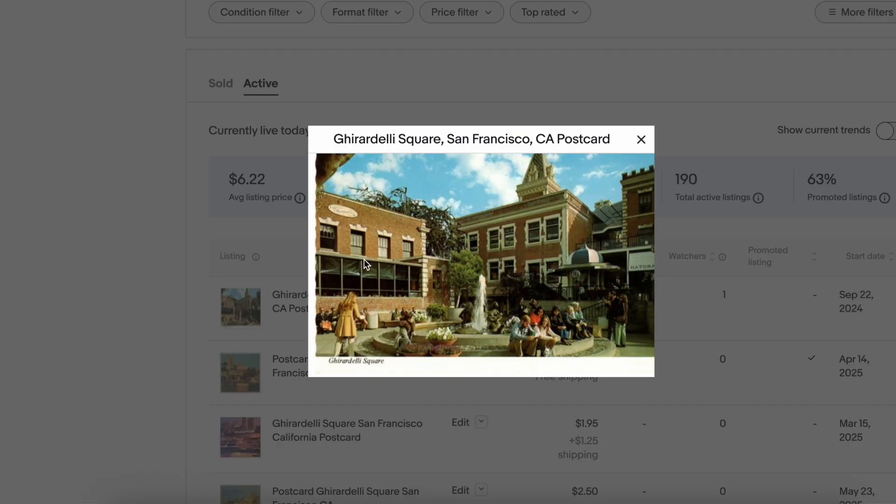
left_click(640, 139)
scroll(400, 314, "down", 3)
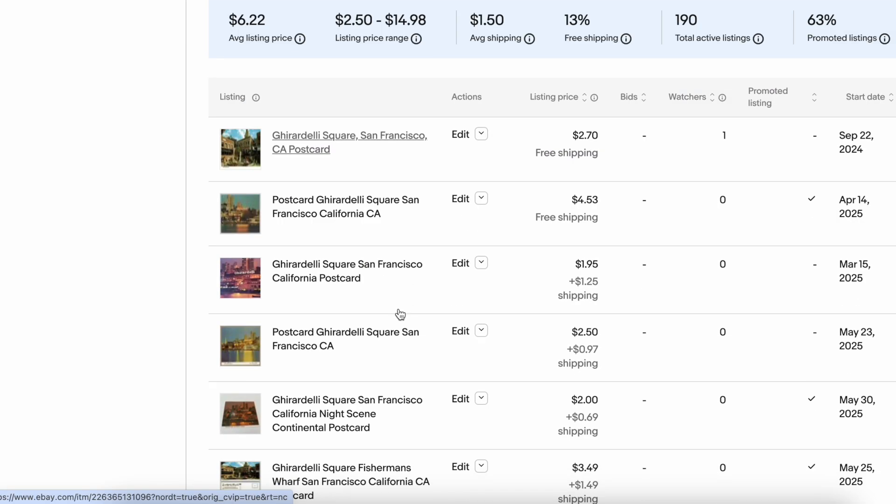
scroll(399, 313, "down", 2)
scroll(274, 330, "down", 2)
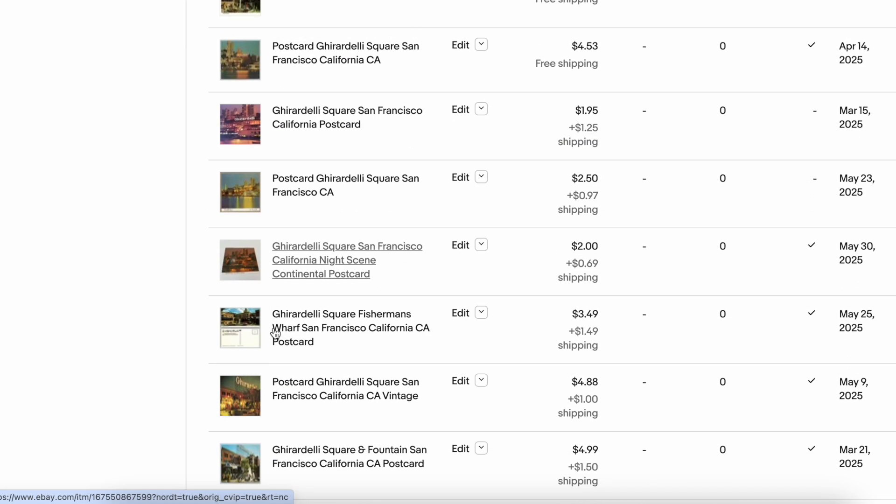
left_click(234, 334)
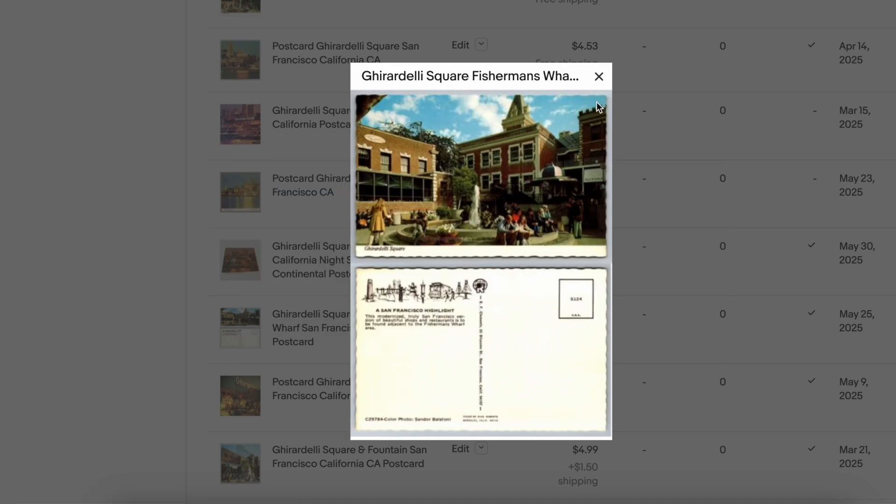
left_click(599, 76)
scroll(246, 339, "down", 3)
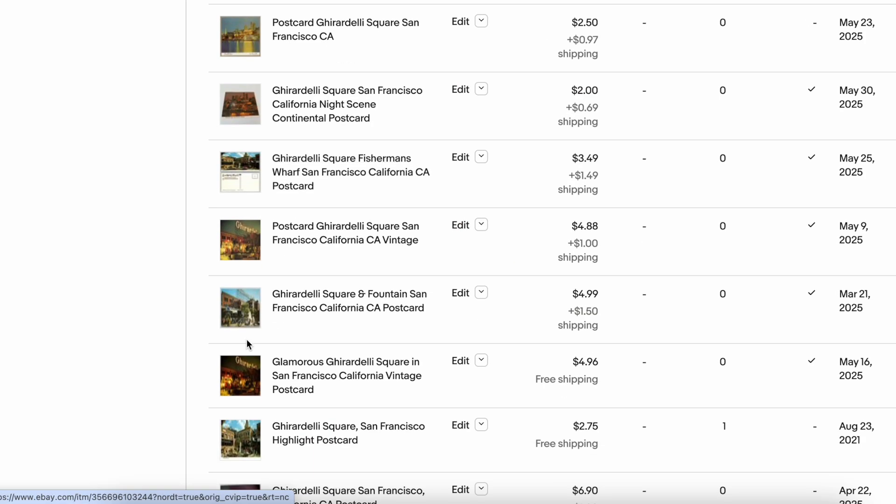
left_click(245, 375)
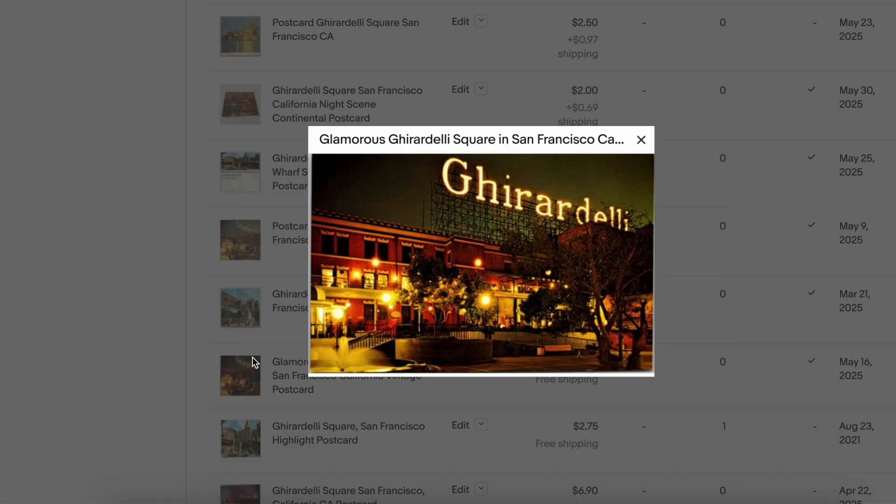
left_click(641, 139)
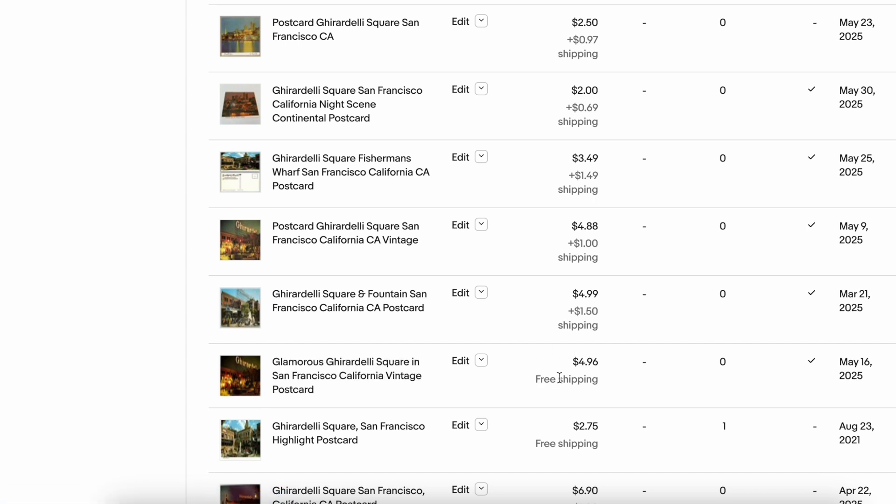
Step: Examine the remaining active Ghirardelli Square listings and compare their thumbnails, prices and shipping costs
scroll(555, 375, "up", 1)
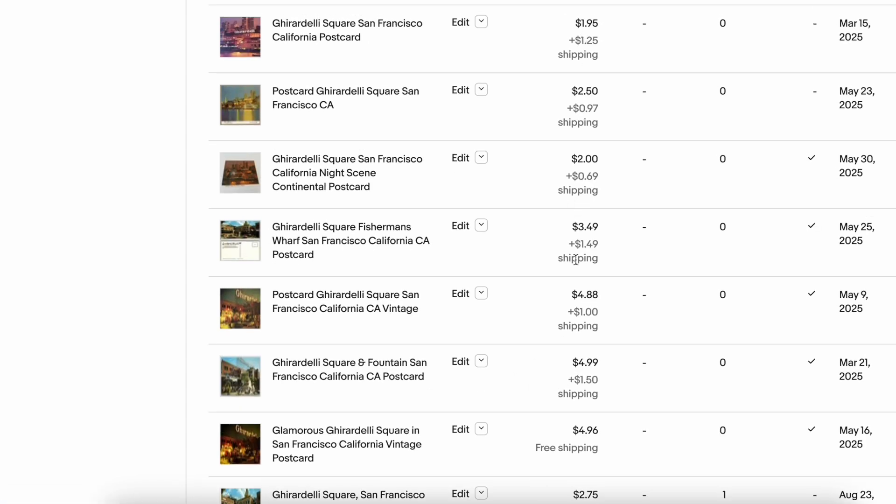
scroll(570, 351, "down", 6)
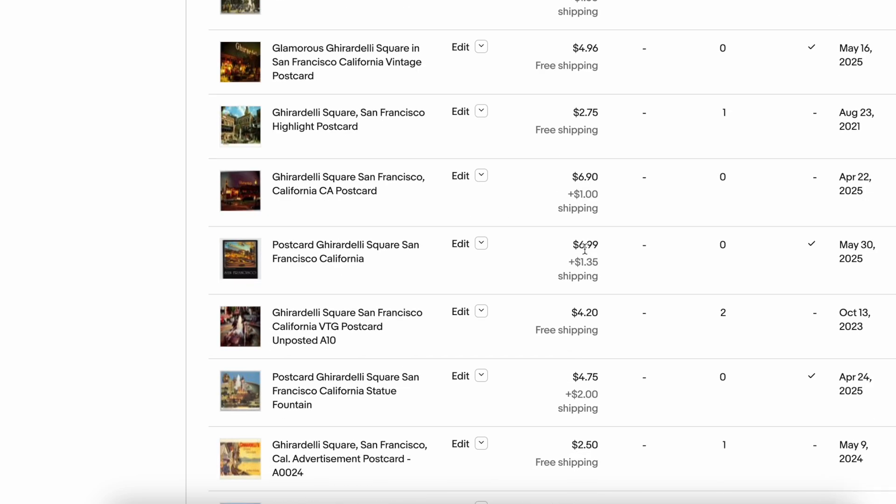
scroll(568, 381, "down", 3)
scroll(566, 417, "down", 2)
scroll(564, 424, "up", 6)
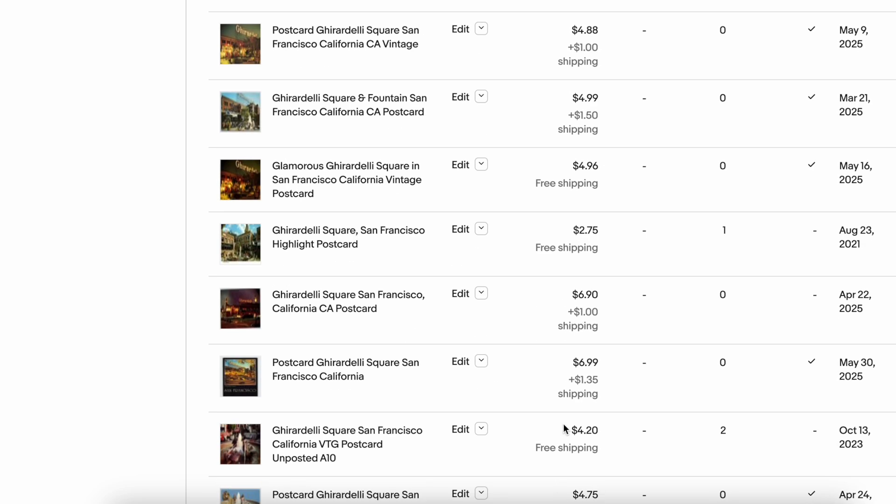
scroll(564, 423, "down", 5)
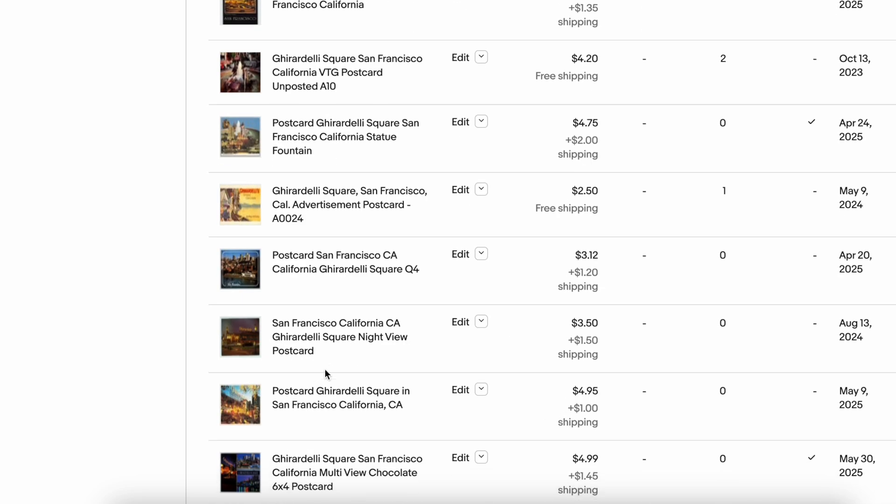
scroll(327, 372, "down", 7)
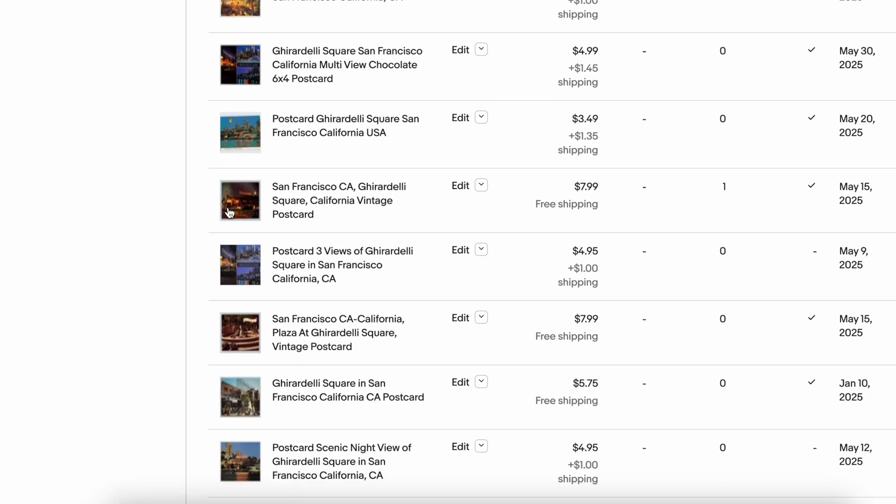
Step: Enlarge the photo of the $7.99 "San Francisco CA, Ghirardelli Square, California Vintage Postcard" listing to compare it with the postcard
left_click(232, 202)
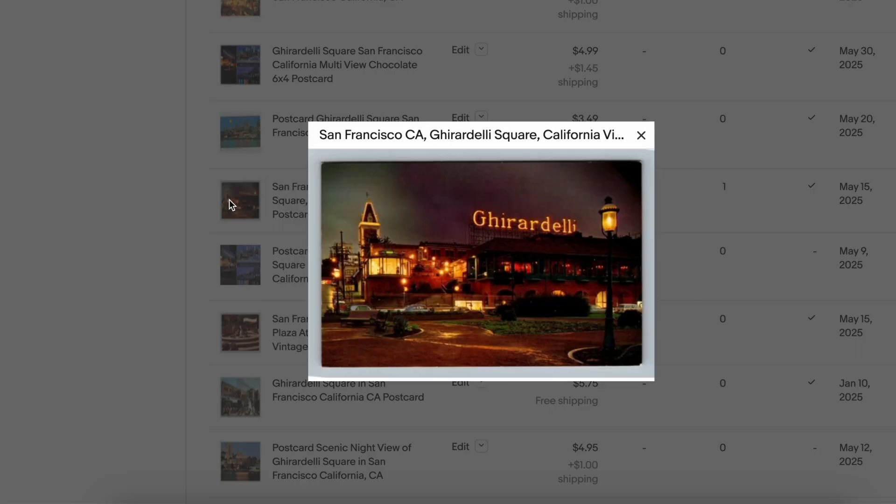
left_click(641, 136)
scroll(383, 331, "up", 20)
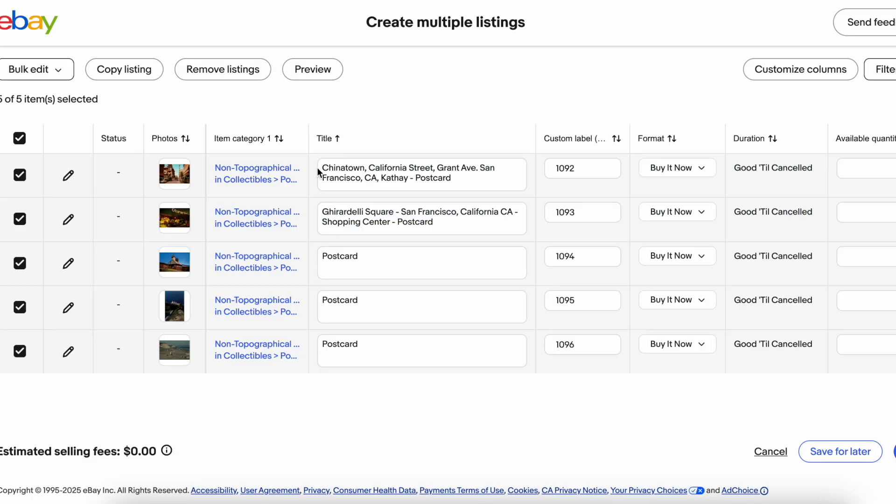
Step: Return to the bulk listing table and set the Buy It Now price of listing 1093 to $4.95
scroll(803, 211, "right", 4)
left_click(802, 211)
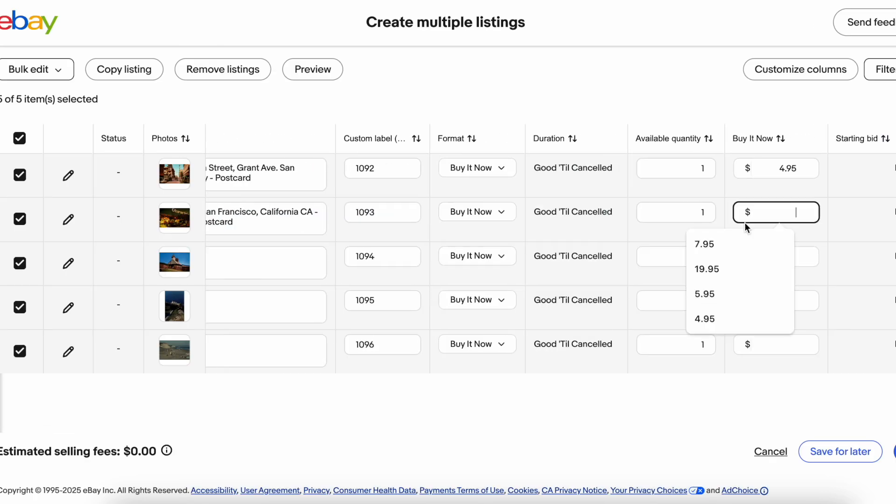
type("4.95")
scroll(580, 245, "left", 4)
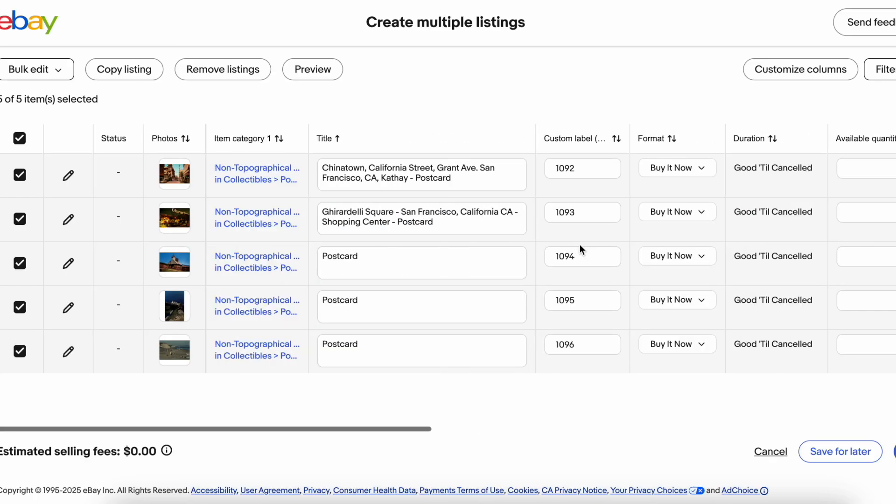
Step: Title listing 1094 "Fort Ross Chapel - San Francisco, California CA - Old Church - Woman - Postcard"
left_click(361, 270)
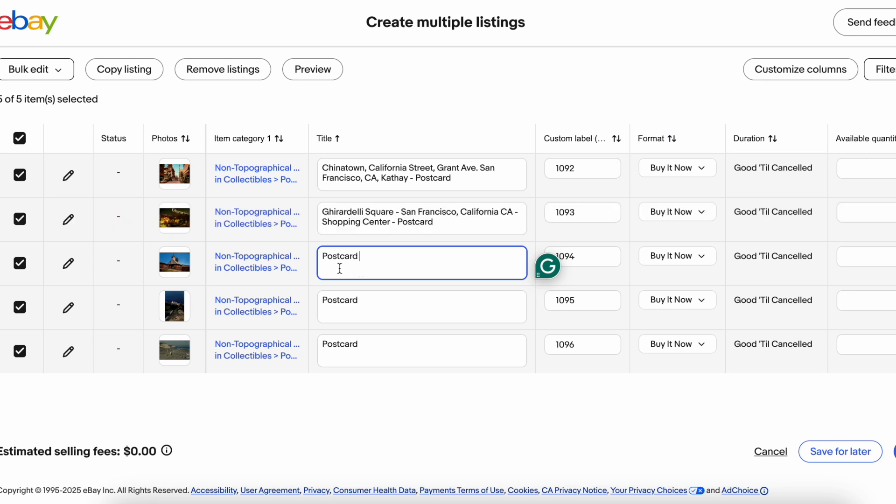
left_click(323, 257)
type("Fort Ross Chapel")
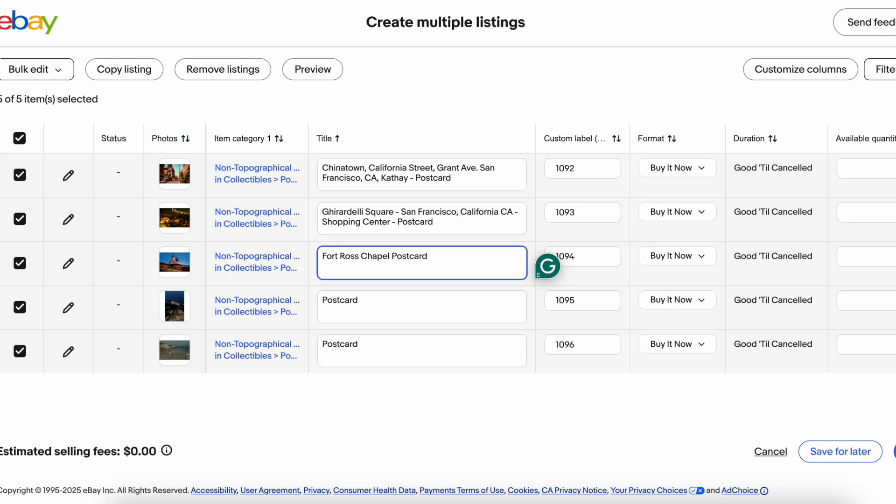
type("- San Francisco,")
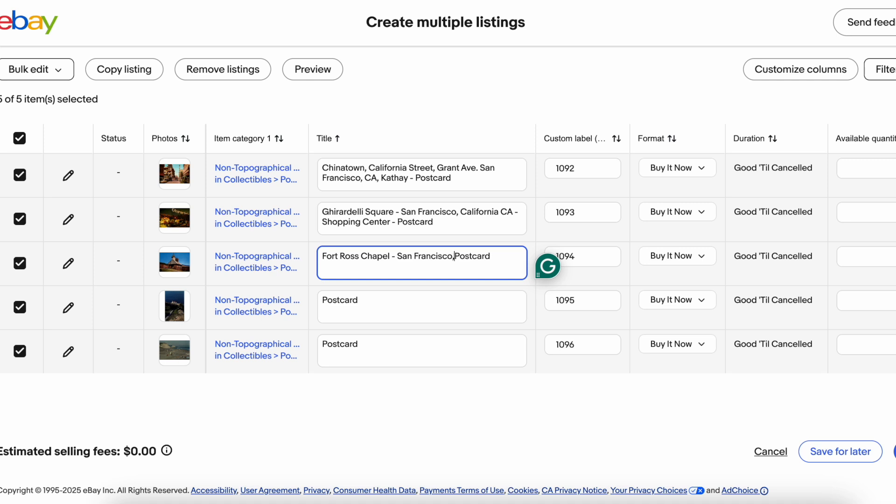
type(" Californi")
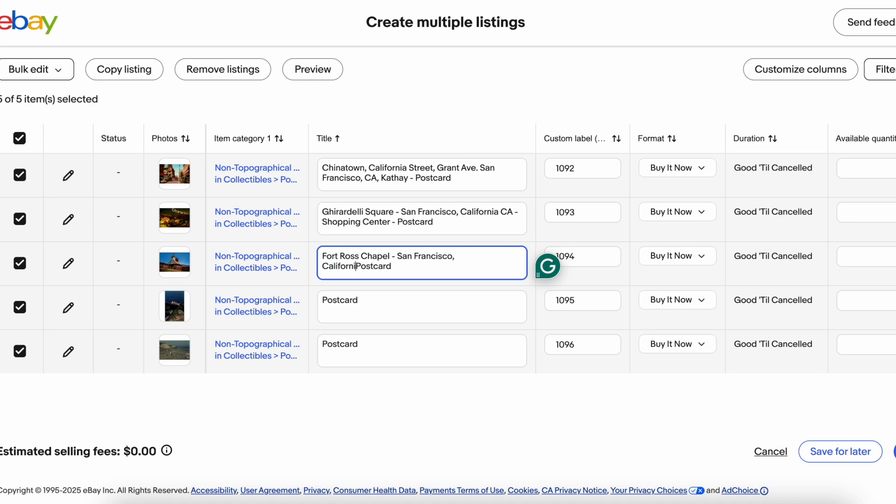
type("a CA - ")
type("Old Church ")
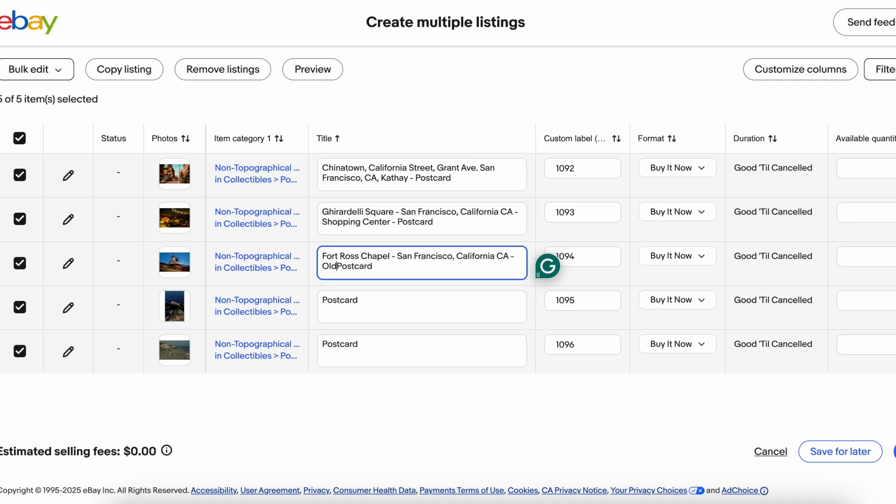
type("-")
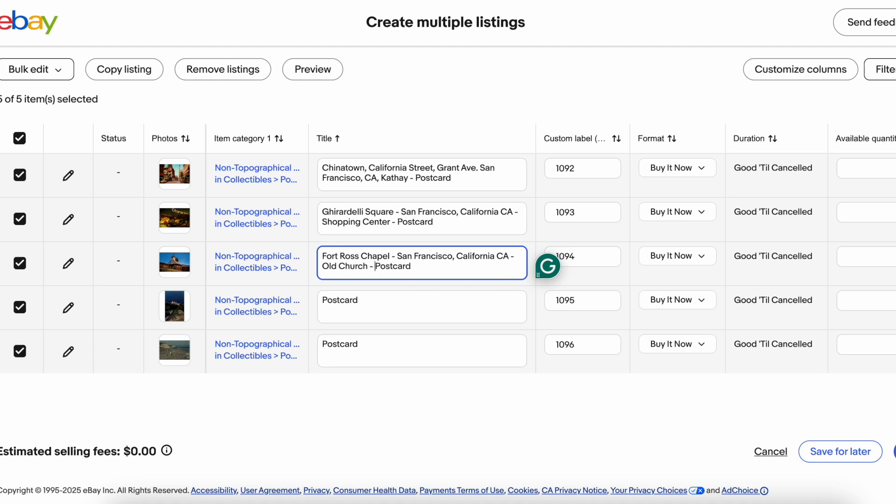
type(" Woman -")
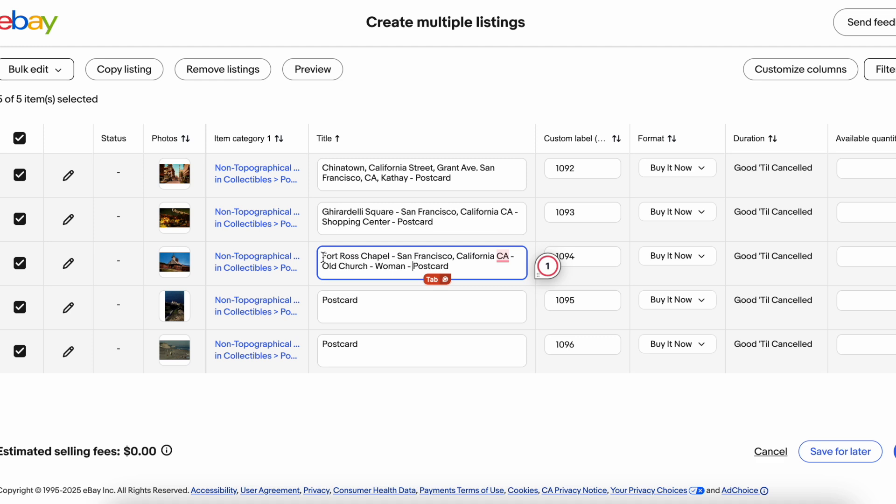
Step: Set the Buy It Now price of listing 1094 to $7.95
scroll(397, 256, "right", 8)
left_click(593, 255)
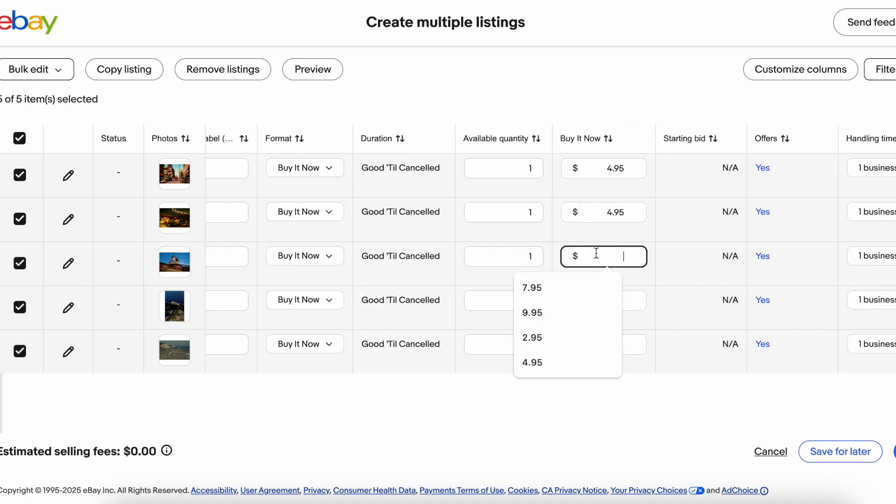
type("7.95")
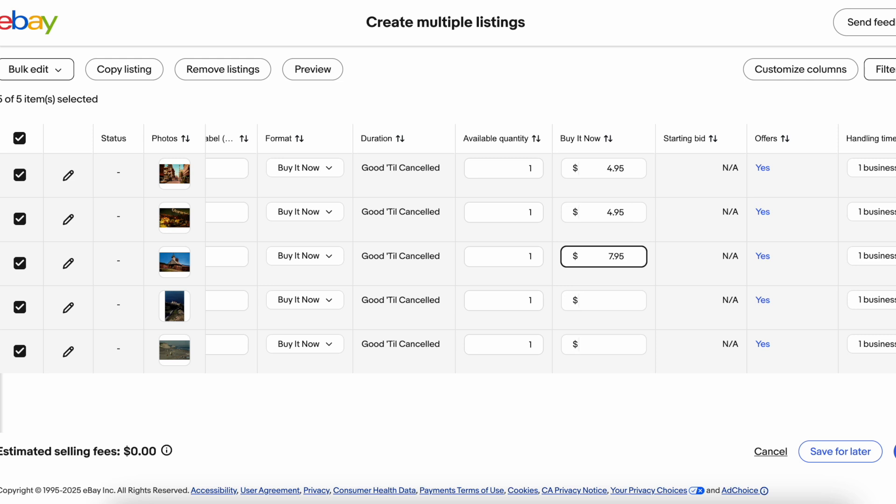
scroll(359, 255, "left", 8)
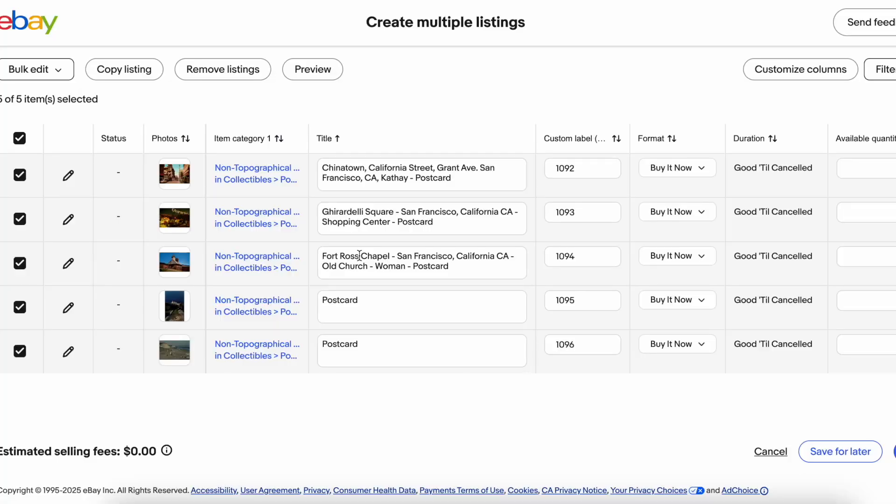
Step: Title listing 1095 "Point Reyes Lighthouse - San Francisco, California CA - Postcard"
left_click(327, 298)
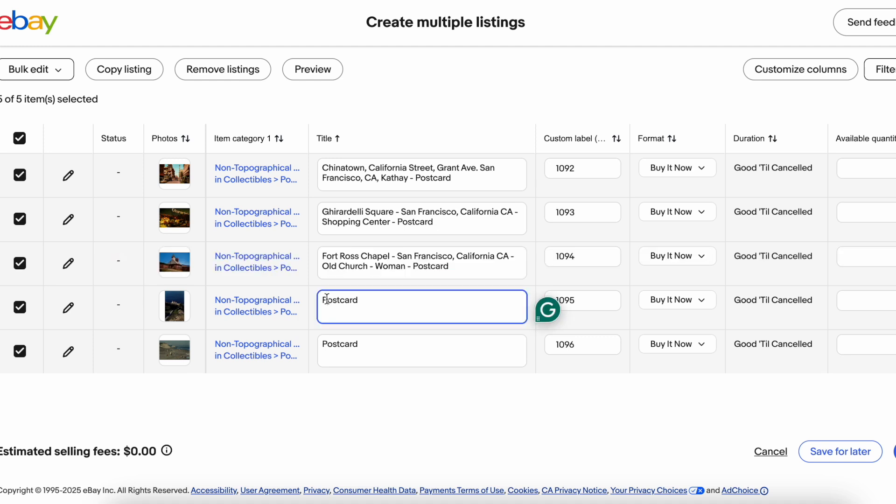
left_click(319, 301)
type("Point Reyes Lightous")
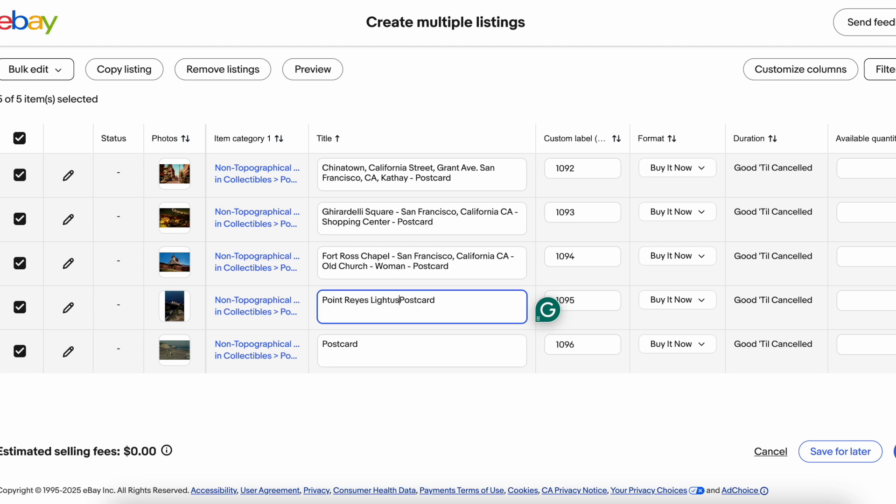
key("BackSpace")
key("BackSpace")
key("BackSpace")
type("ouse")
key("BackSpace")
key("BackSpace")
key("BackSpace")
key("BackSpace")
key("BackSpace")
type("house - ")
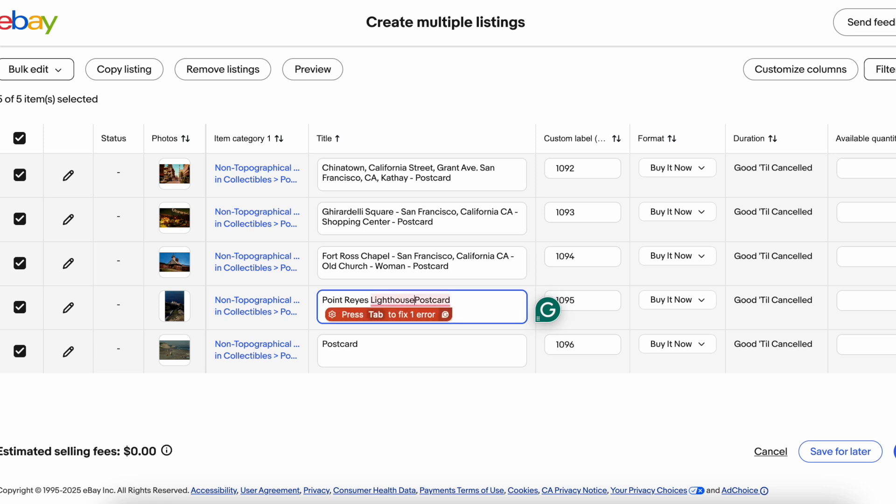
type("San Francisco, ")
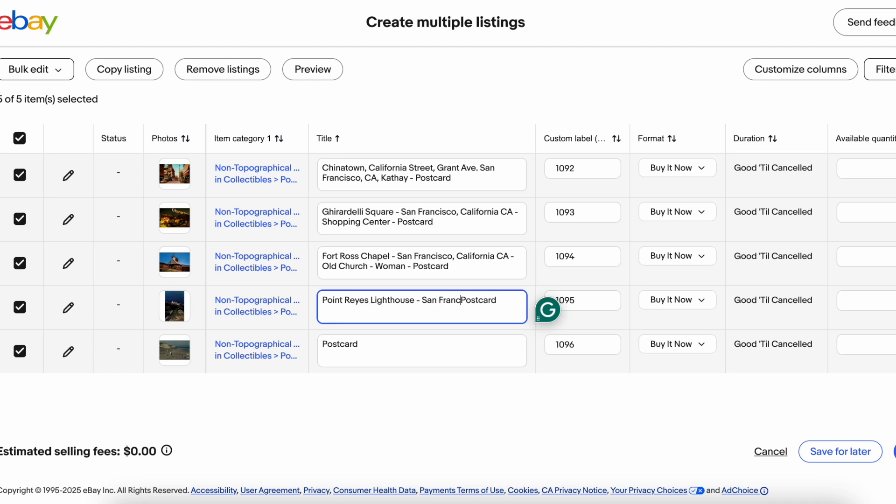
type("Califor")
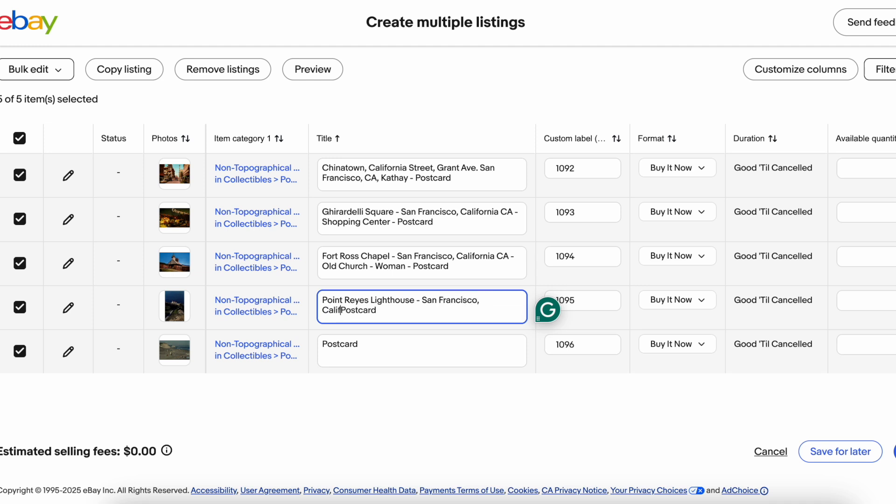
type("nia CA")
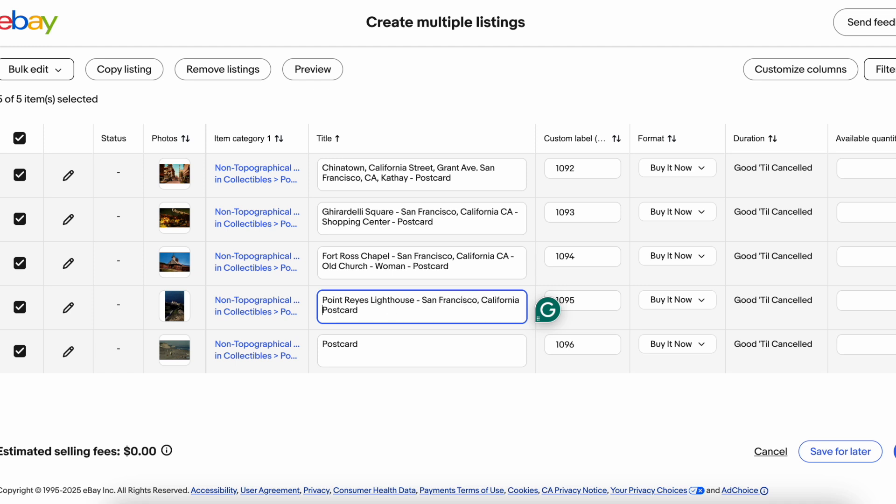
type(" -")
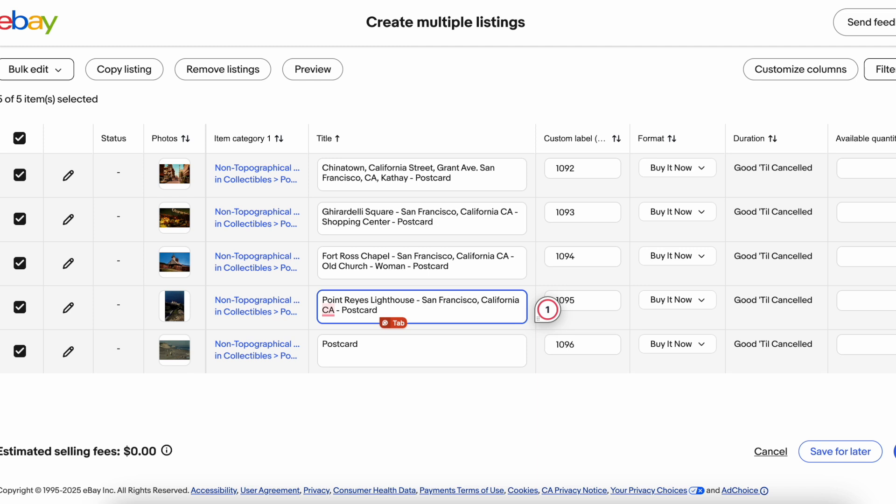
Step: Add "Cliffs -" before "Postcard" in the title of listing 1095
type("Cc")
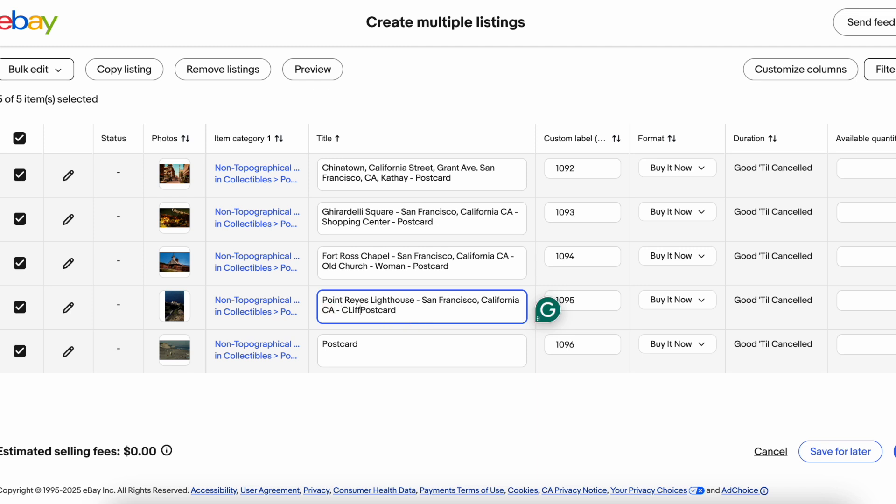
key("BackSpace")
type("liffs - Vintag")
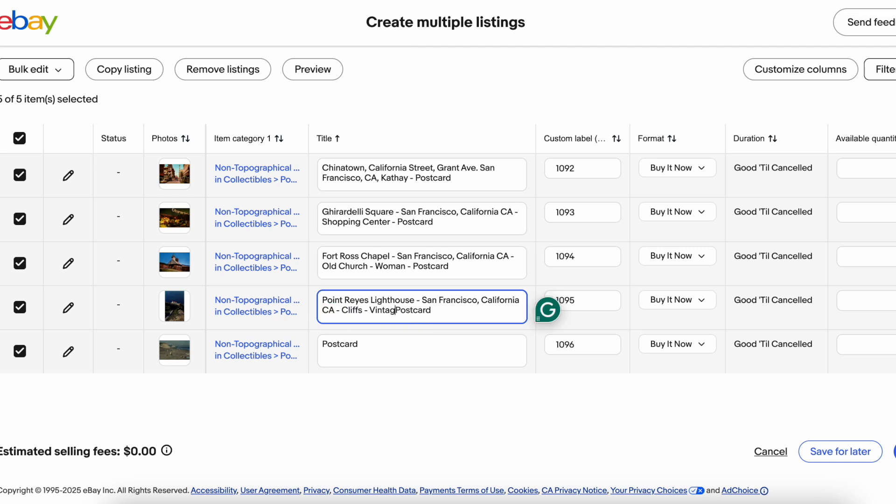
key("BackSpace")
key("BackSpace")
key("BackSpace")
key("BackSpace")
key("BackSpace")
key("BackSpace")
Step: Reuse the opening words of listing 1095's title to search product research for "Point Reyes Lighthouse - San Francisco, California Postcard" and view the active listings' prices
scroll(352, 302, "right", 5)
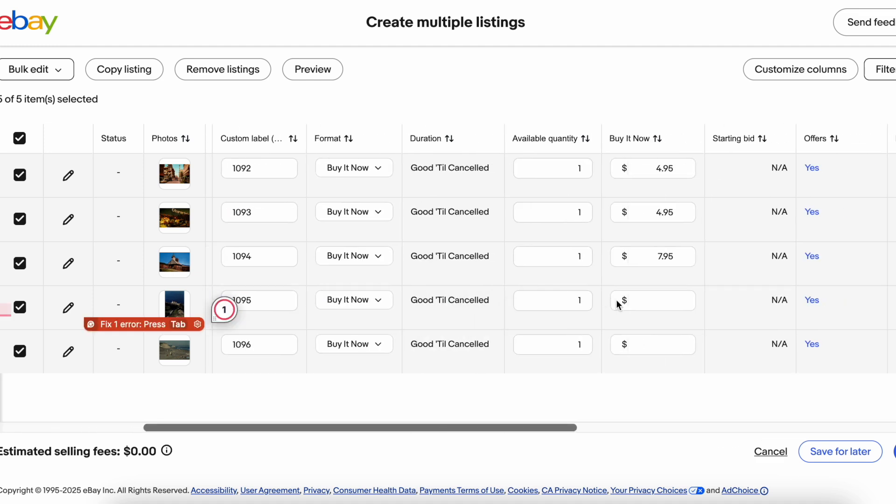
scroll(581, 265, "left", 7)
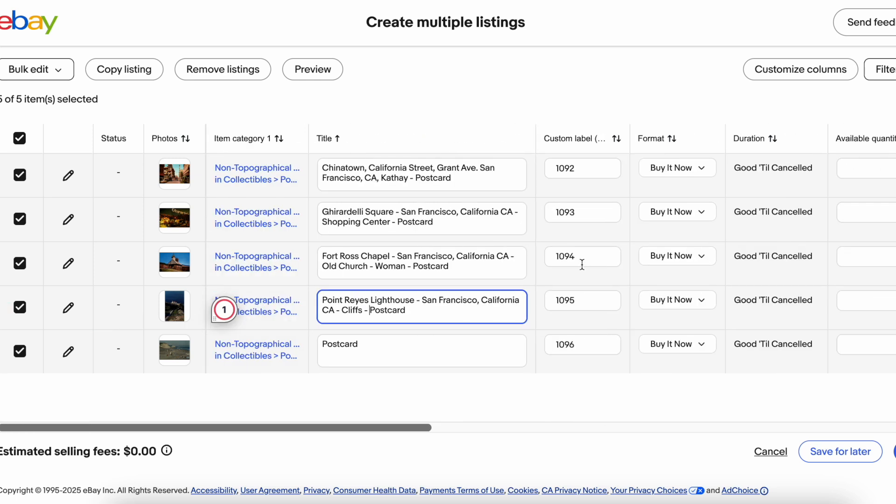
left_click_drag(323, 300, 517, 300)
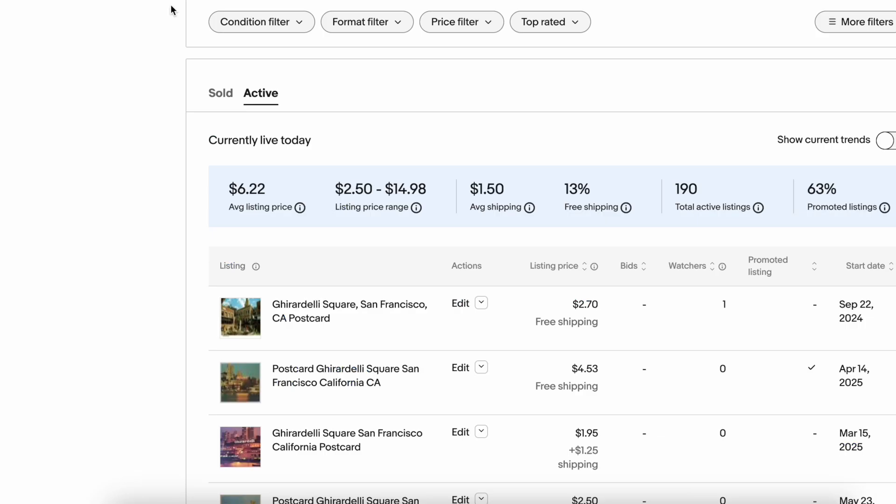
scroll(281, 215, "up", 7)
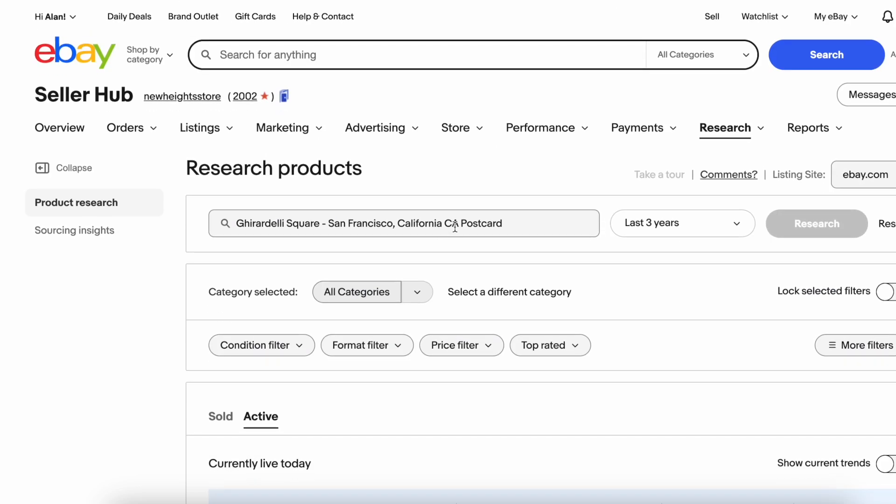
left_click_drag(460, 224, 178, 224)
type("Point Reyes Lighthouse - San Francisco, California")
key("Return")
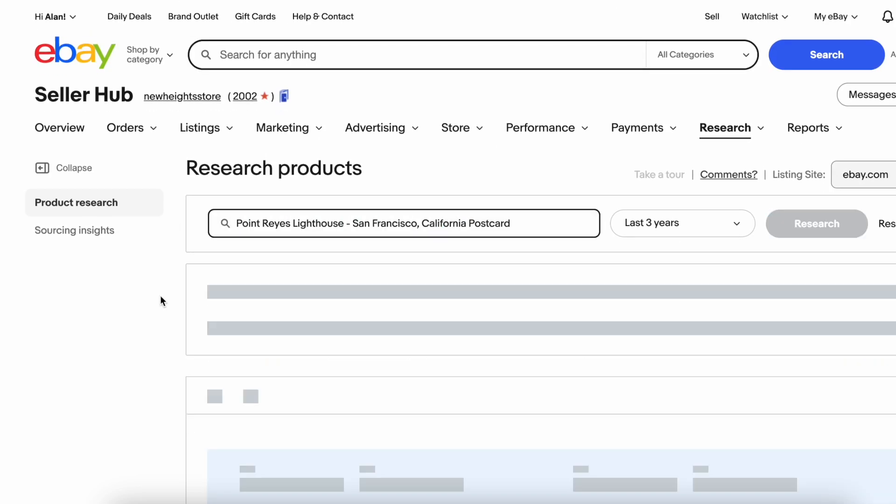
scroll(160, 300, "down", 3)
scroll(160, 300, "down", 5)
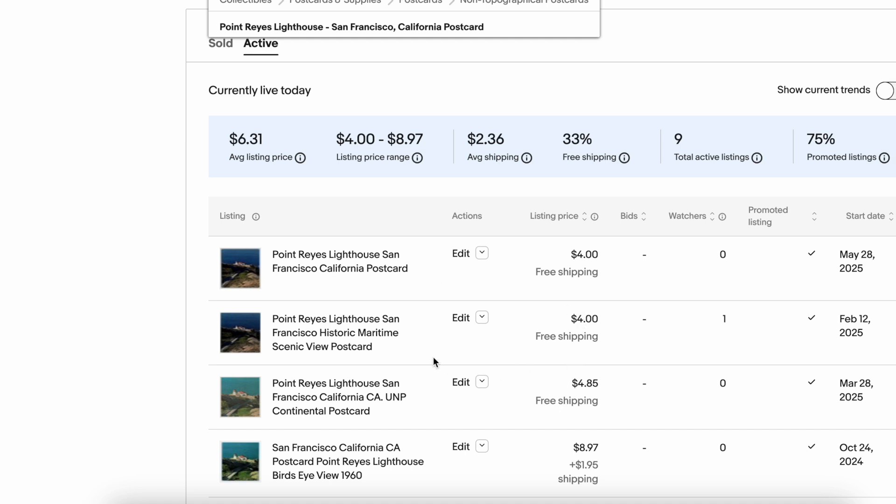
Step: Return to the bulk listing table and set the Buy It Now price of listing 1095 to $4.95
left_click(194, 2)
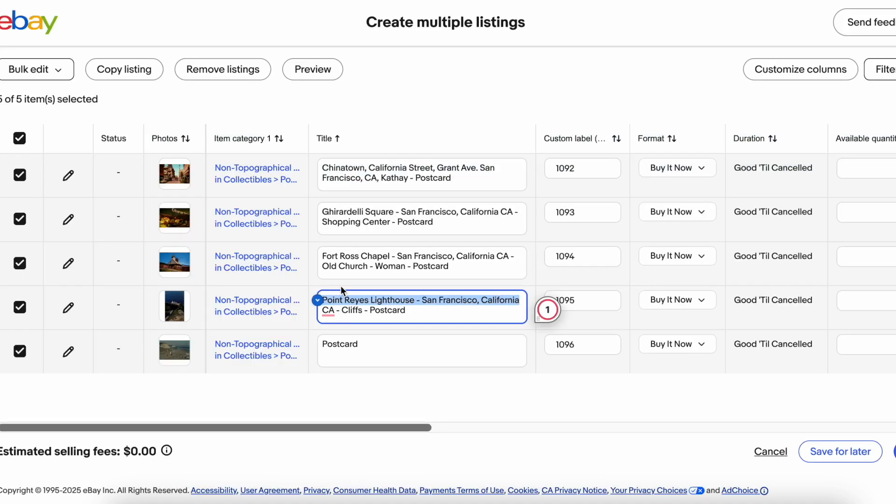
scroll(341, 286, "right", 7)
left_click(646, 306)
type("4.95")
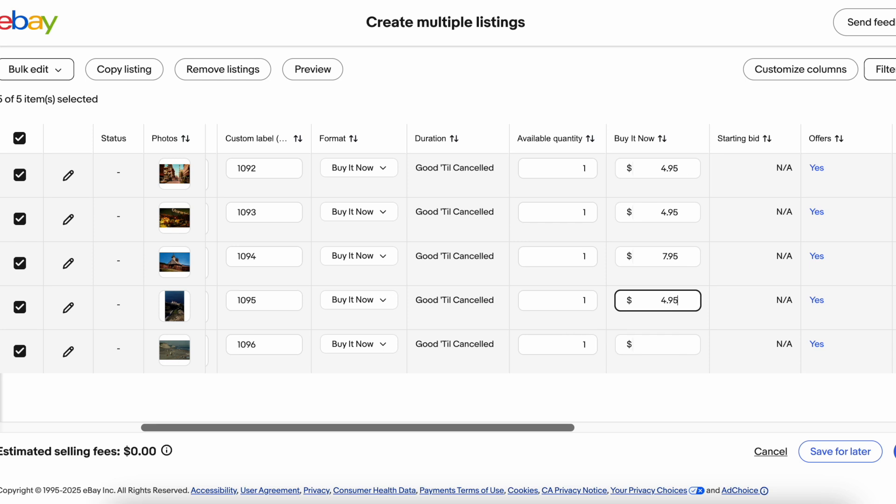
scroll(554, 306, "left", 7)
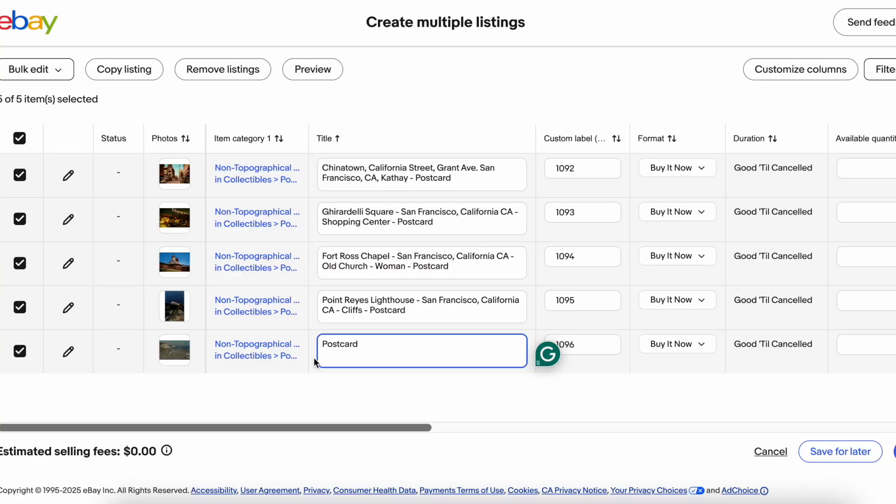
Step: Enter "Drake Bay - White Cliffs of Albion - San Francisco" before "Postcard" in the title of listing 1096
type("Drake Ba")
type("y")
type(" - White ")
type("Cliffs of Albio")
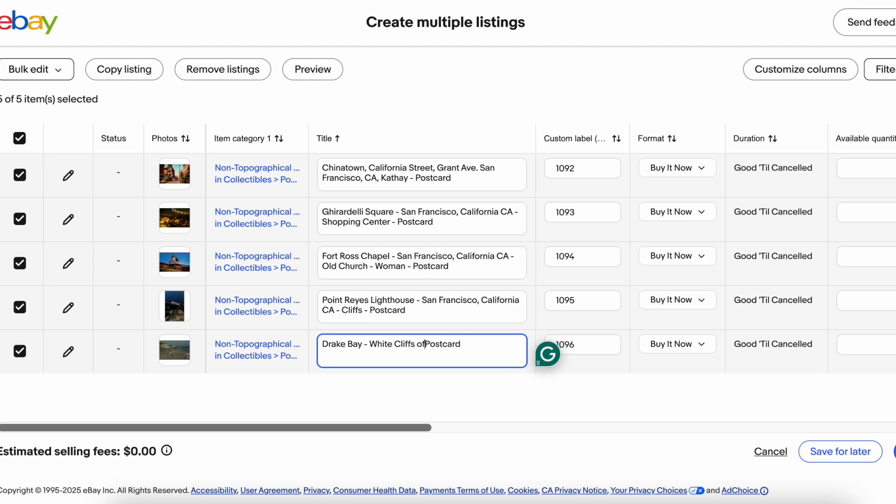
type(" - San F")
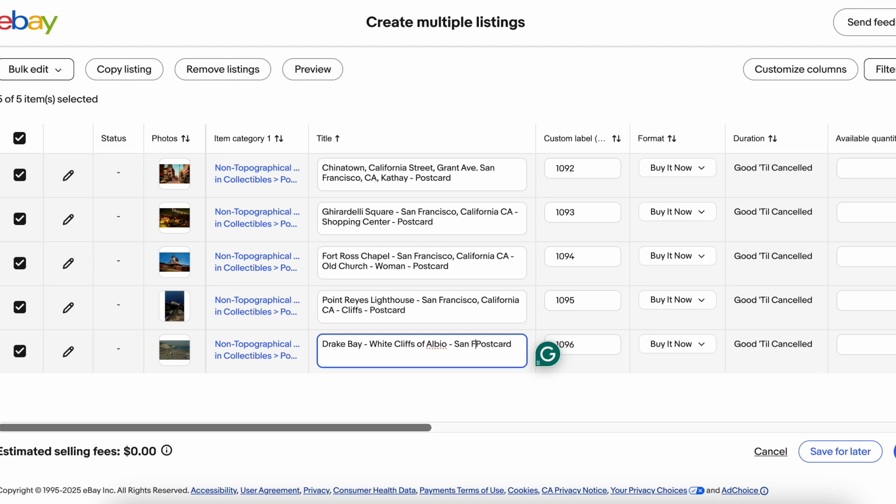
key("BackSpace")
key("BackSpace")
key("BackSpace")
key("BackSpace")
key("BackSpace")
key("BackSpace")
key("BackSpace")
type("n 0")
key("BackSpace")
type("- San Francsico")
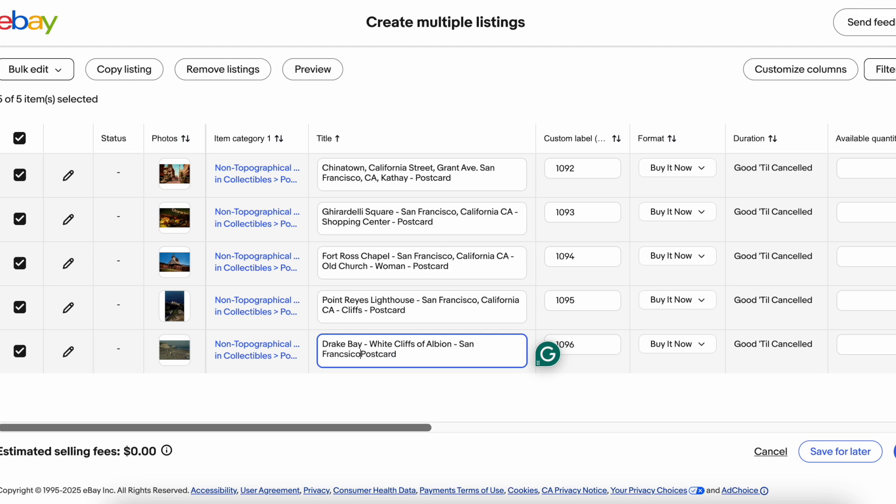
key("BackSpace")
key("BackSpace")
type("isco-")
Step: Add "- People - Dog -" between "San Francisco" and "Postcard" in the title of listing 1096
key("BackSpace")
type("- People -")
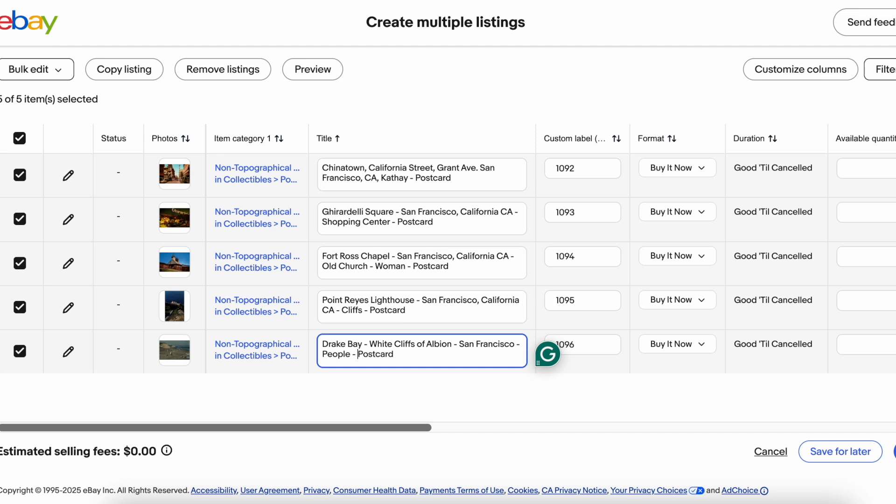
type("Dog -")
Step: Reuse the opening words of listing 1096's title to search product research for "Drake Bay - White Cliffs of Albion - San Francisco Postcard" among active listings
left_click_drag(324, 346, 514, 345)
key("ctrl+c")
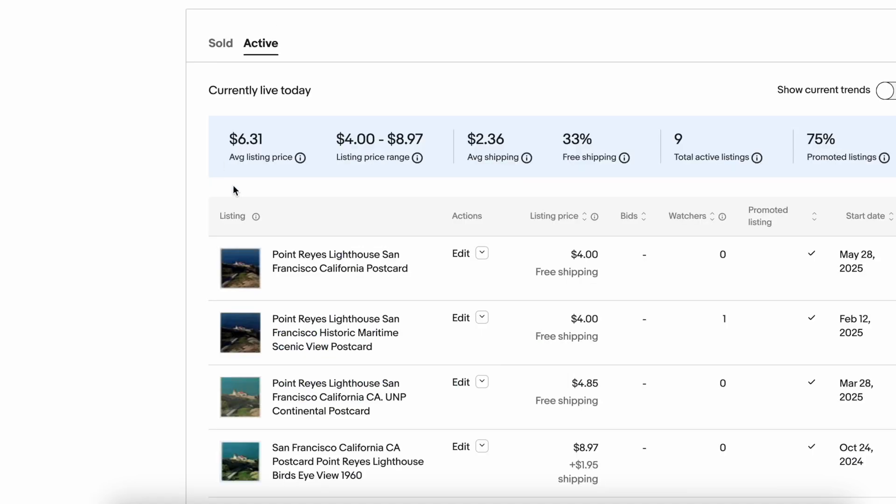
scroll(262, 190, "up", 10)
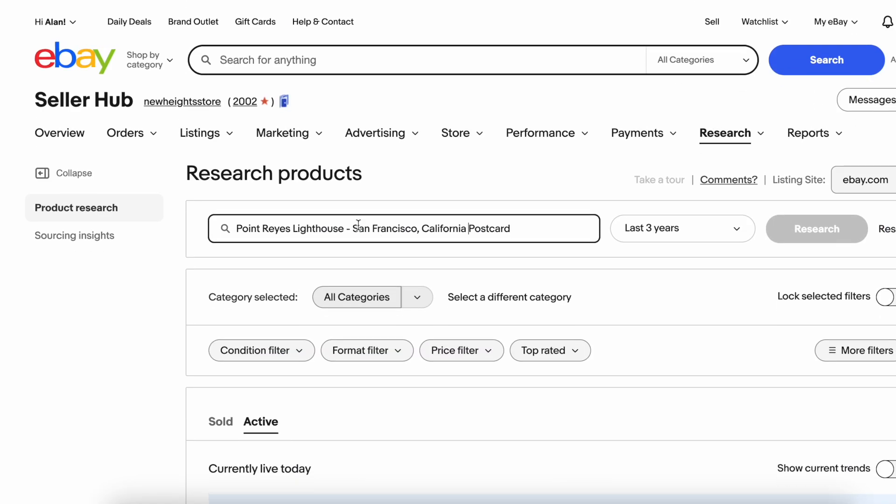
left_click_drag(466, 224, 233, 214)
key("ctrl+v")
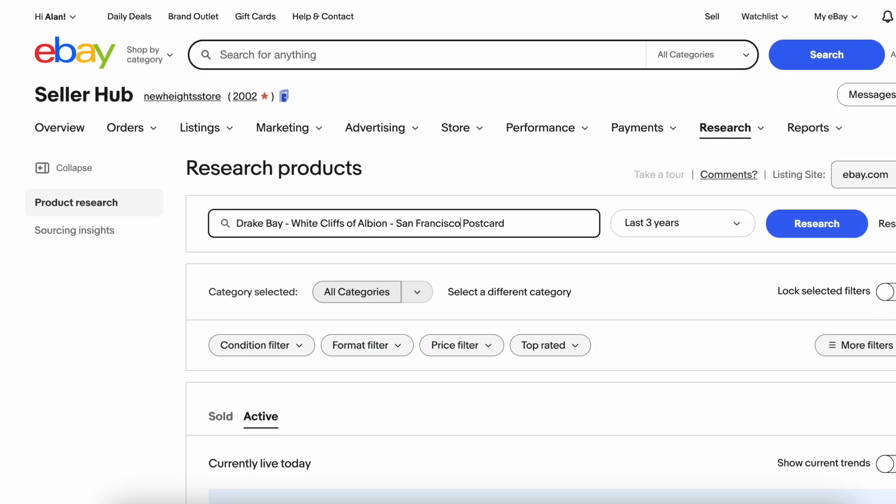
key("Return")
scroll(136, 309, "down", 7)
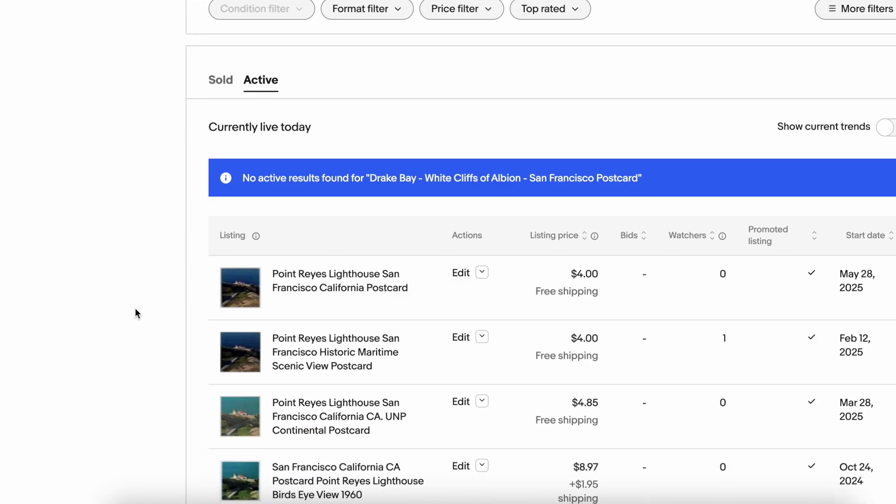
scroll(135, 309, "up", 7)
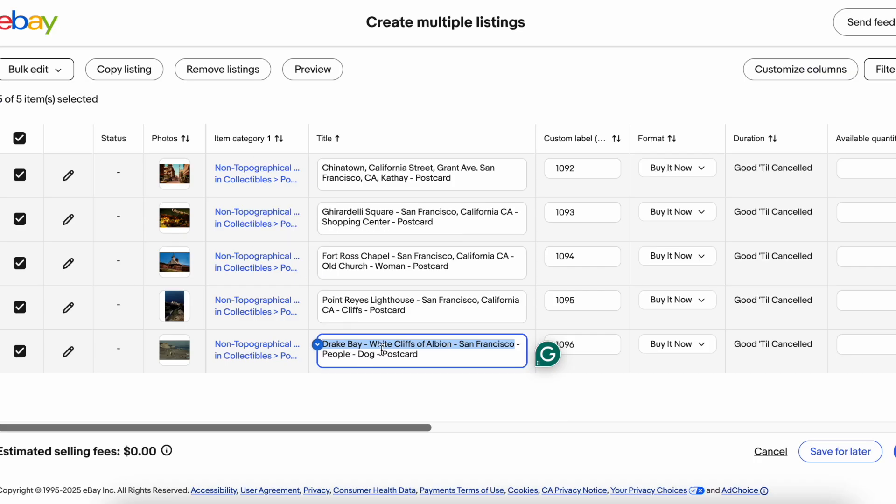
Step: Return to the bulk listing table and set the Buy It Now price of listing 1096 to $4.95
scroll(533, 327, "right", 5)
left_click(646, 345)
type("4")
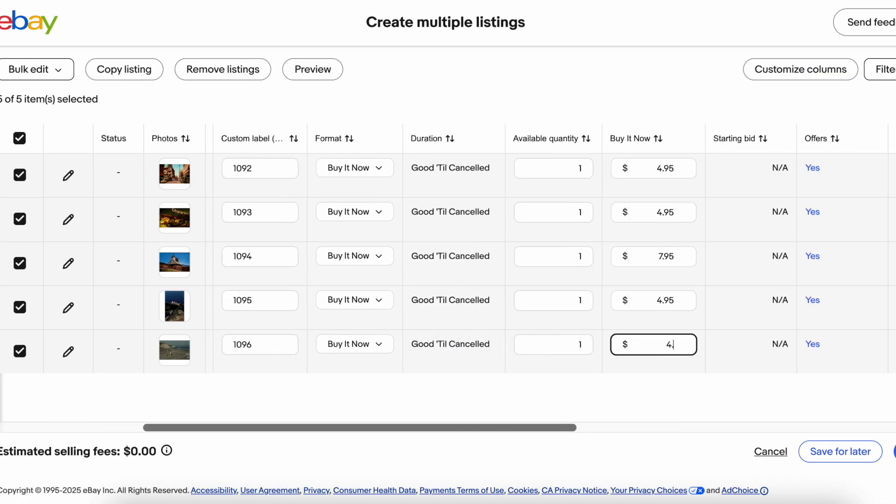
type(".95")
scroll(346, 372, "left", 5)
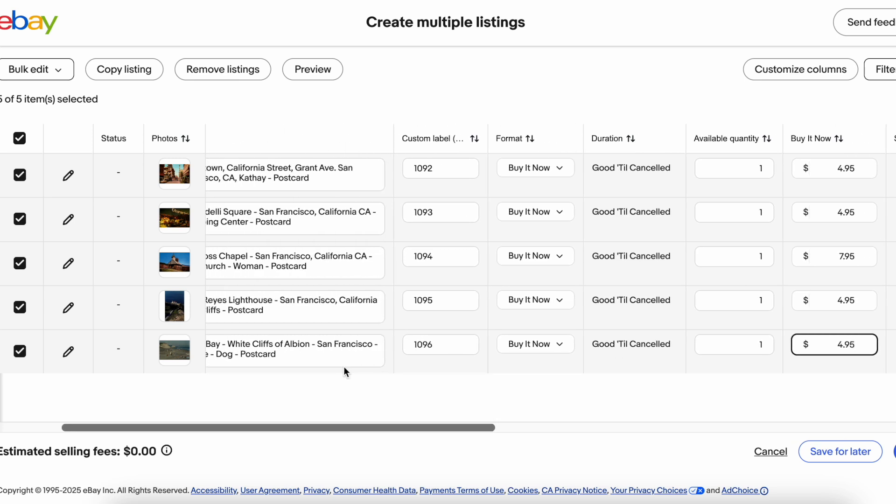
Step: Check the columns of all five postcard listings, dismiss the saving notice, and submit the listings through the fee review
left_click(328, 356)
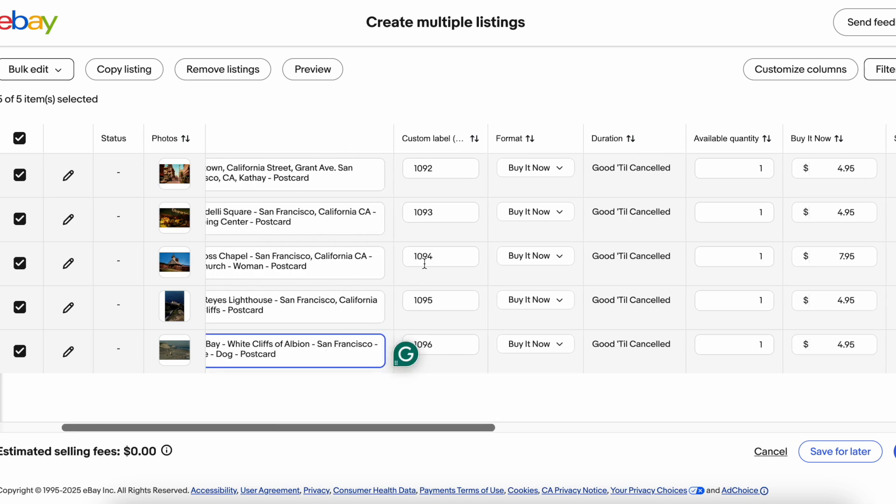
scroll(422, 251, "left", 5)
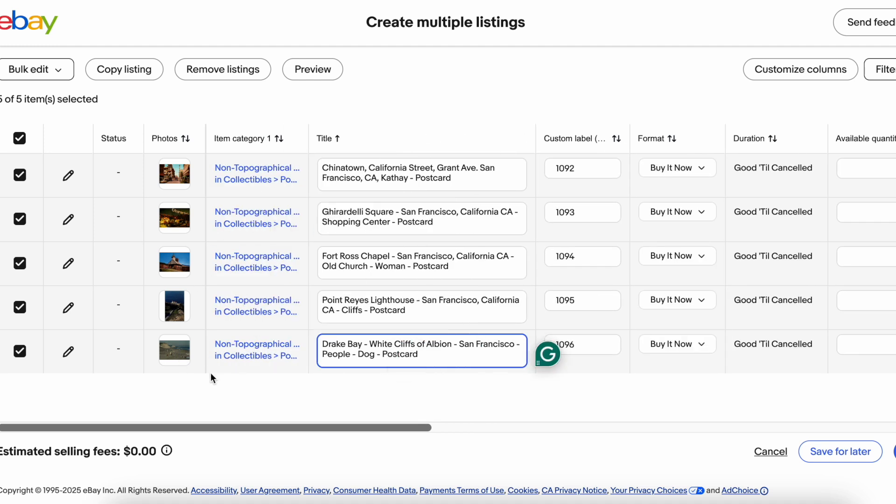
scroll(262, 395, "right", 10)
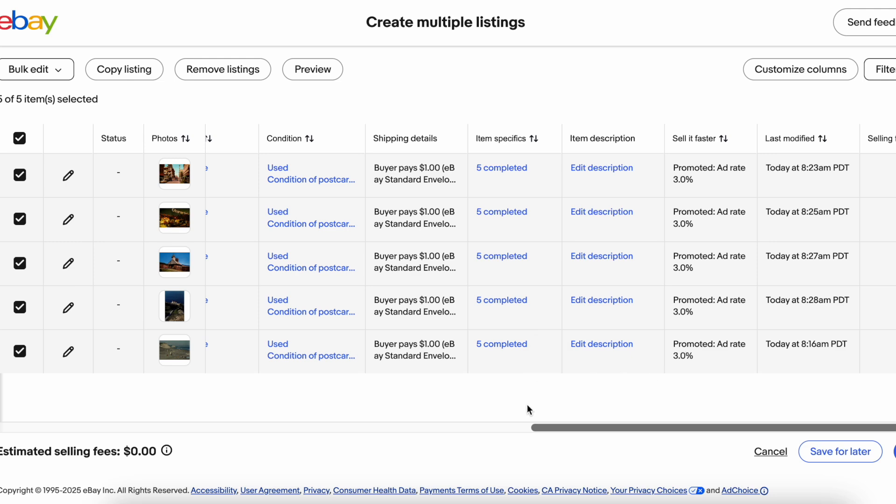
scroll(527, 406, "left", 10)
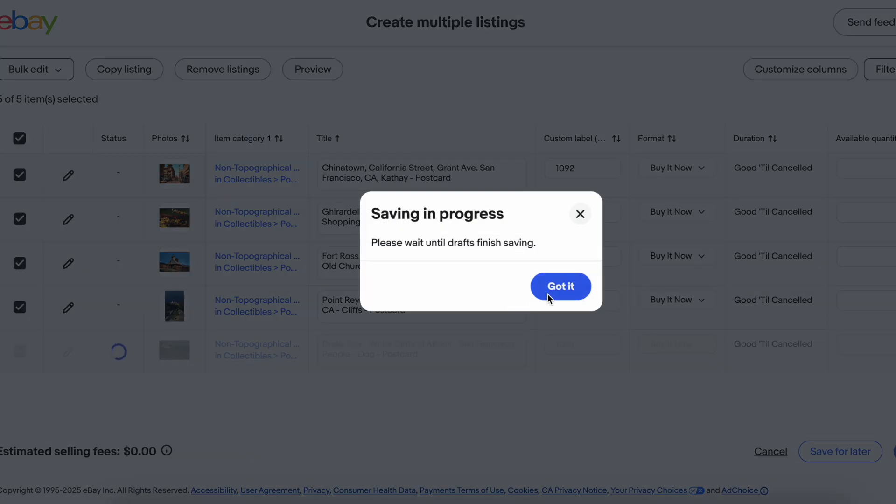
left_click(548, 293)
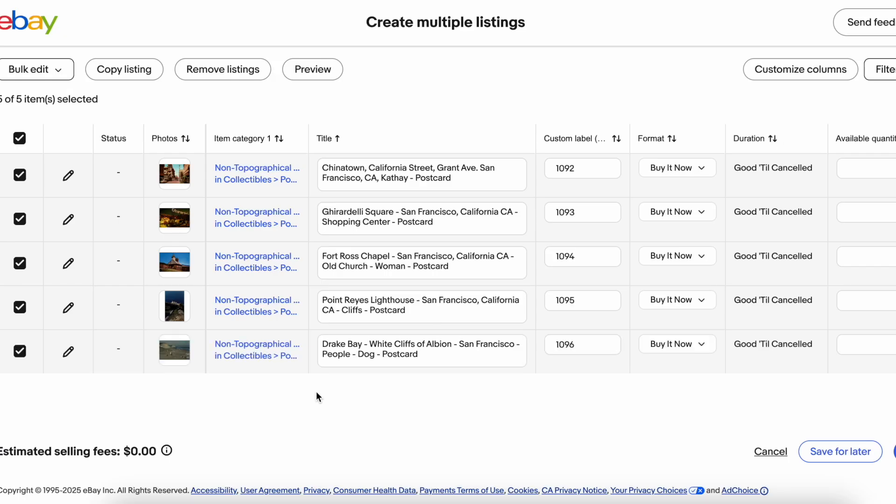
left_click(895, 452)
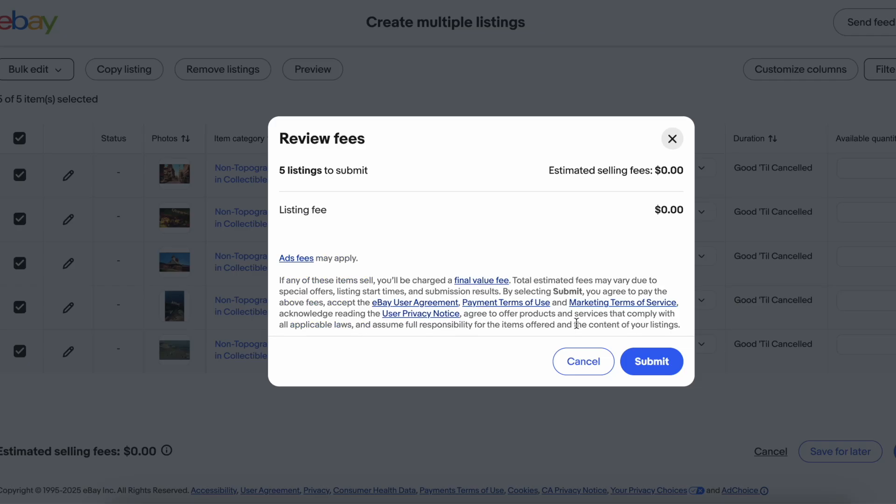
left_click(646, 364)
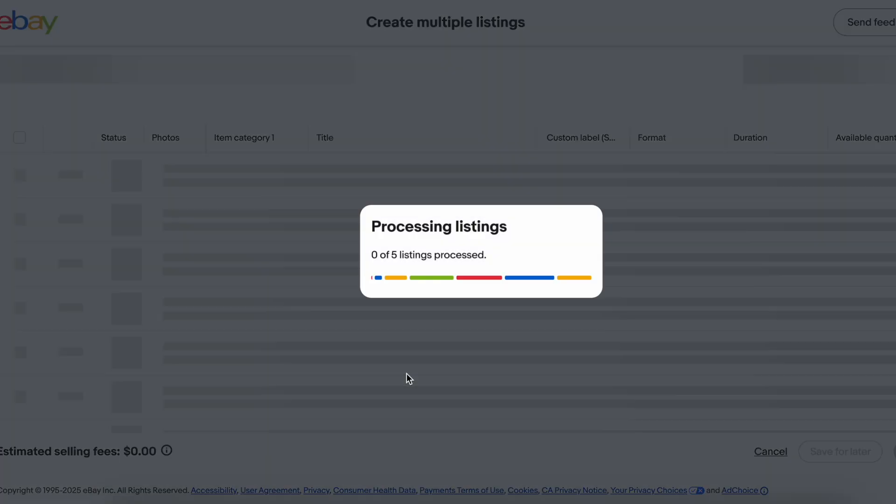